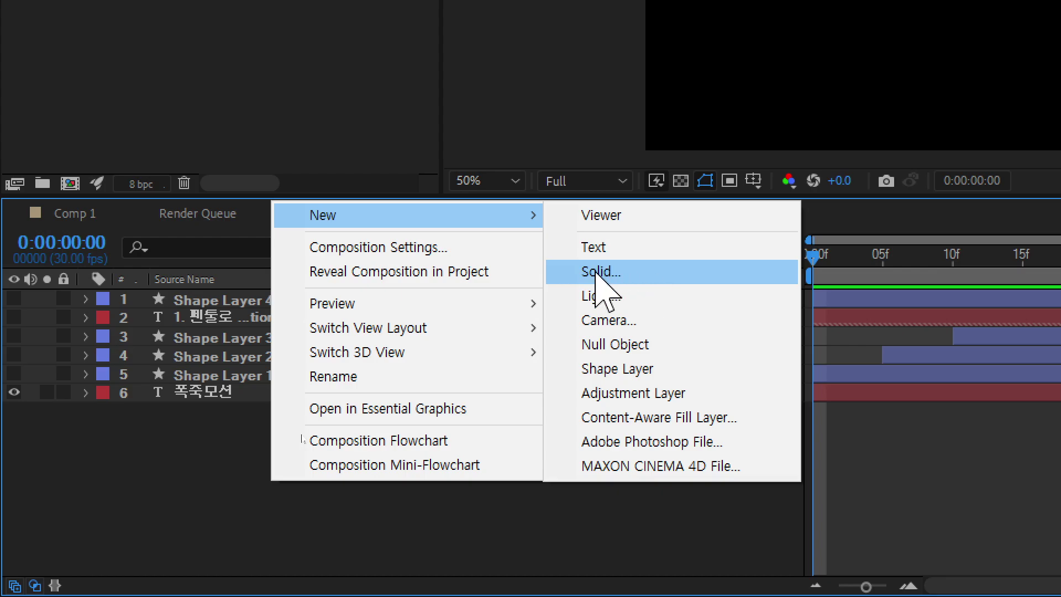
Create a 1920 x 1080 px solid layer named 사각형 with the pink colour FFB0B0
click(614, 273)
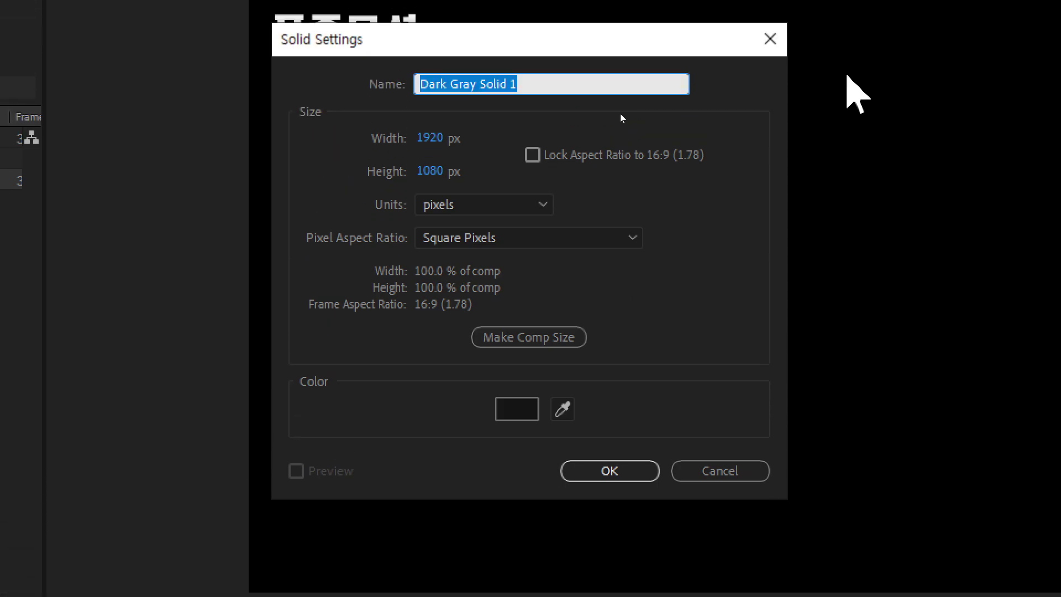
text(사각ㅇ)
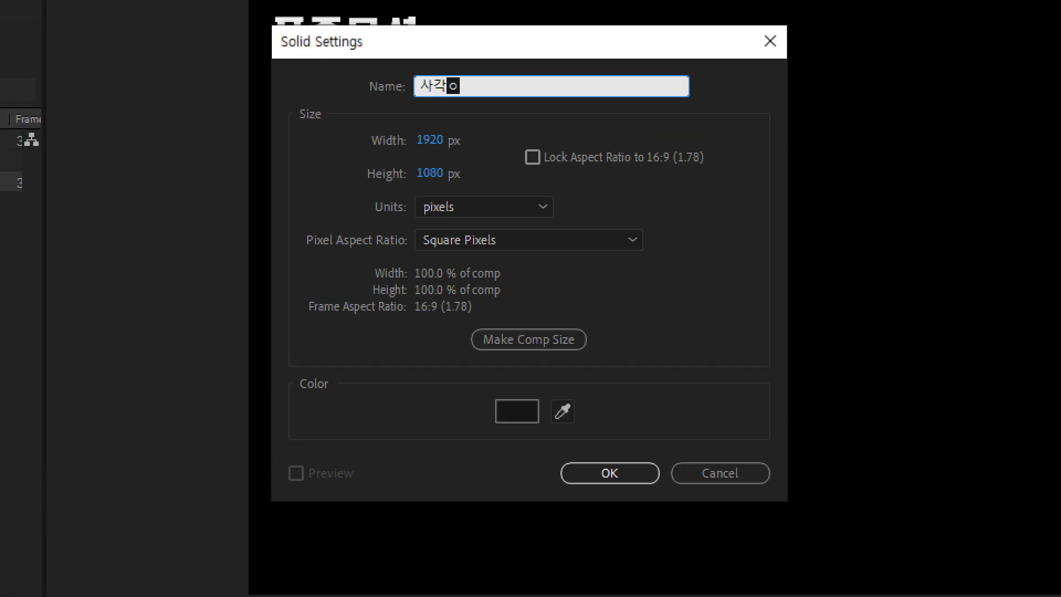
key(BackSpace)
text(형)
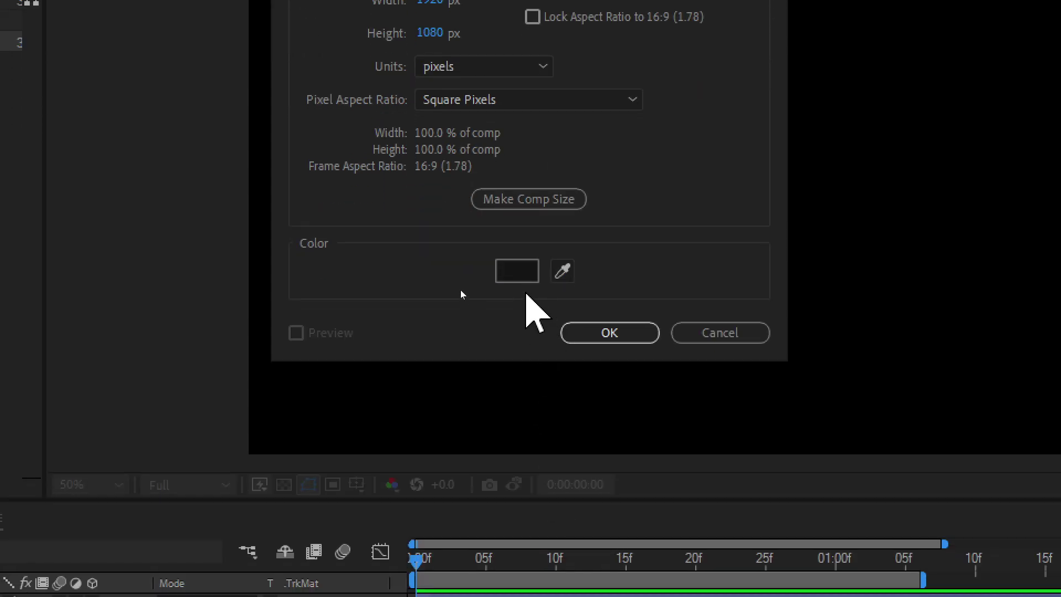
click(516, 271)
mouse_move(740, 269)
mouse_down()
mouse_move(729, 239)
mouse_move(714, 237)
mouse_up()
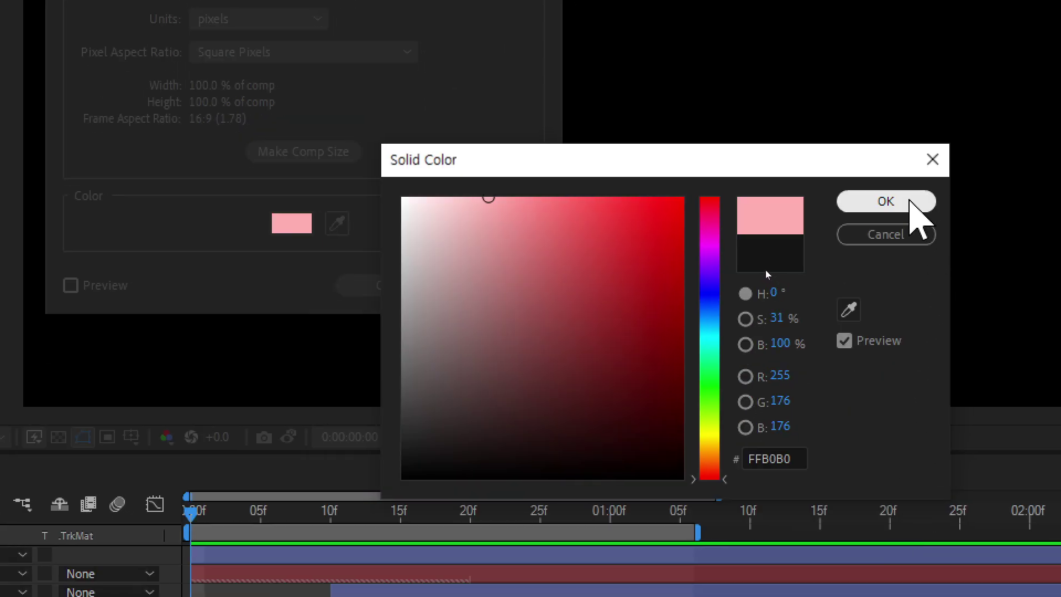
click(911, 202)
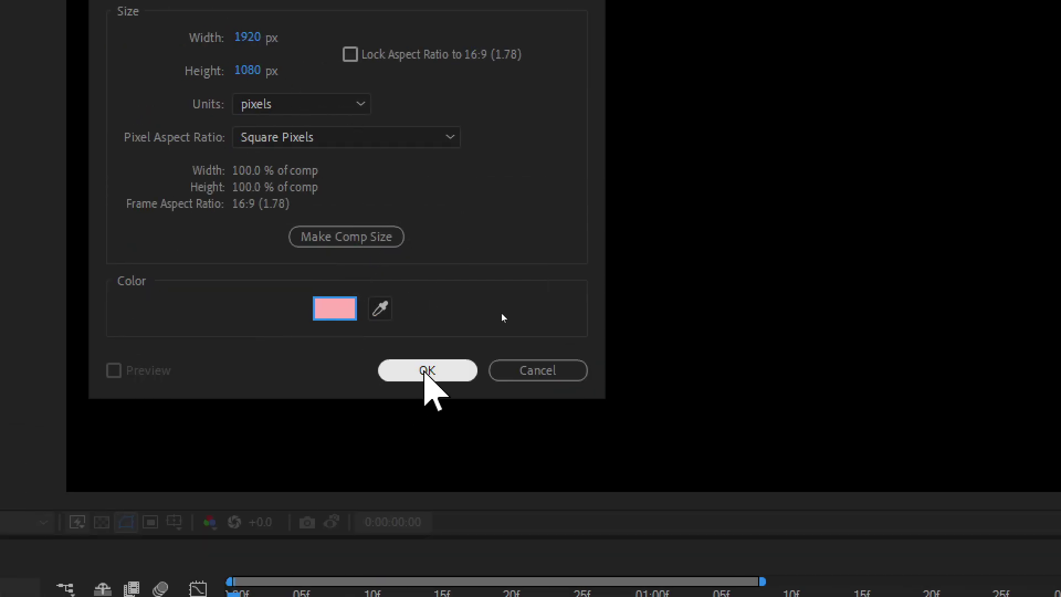
click(425, 369)
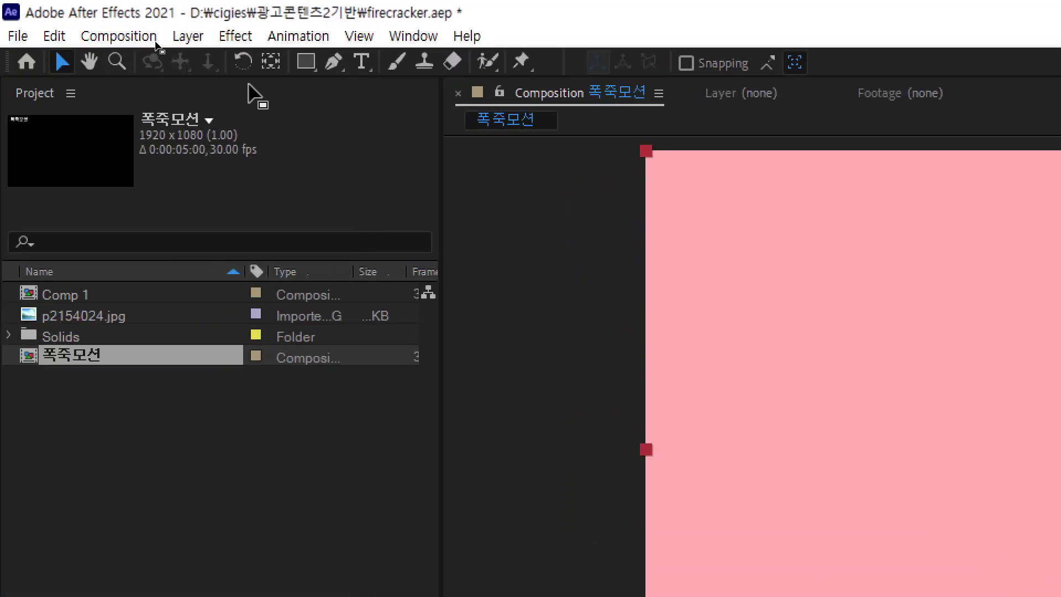
Draw a square mask on the 사각형 solid with the Rectangle tool, in the upper middle of the frame
click(307, 62)
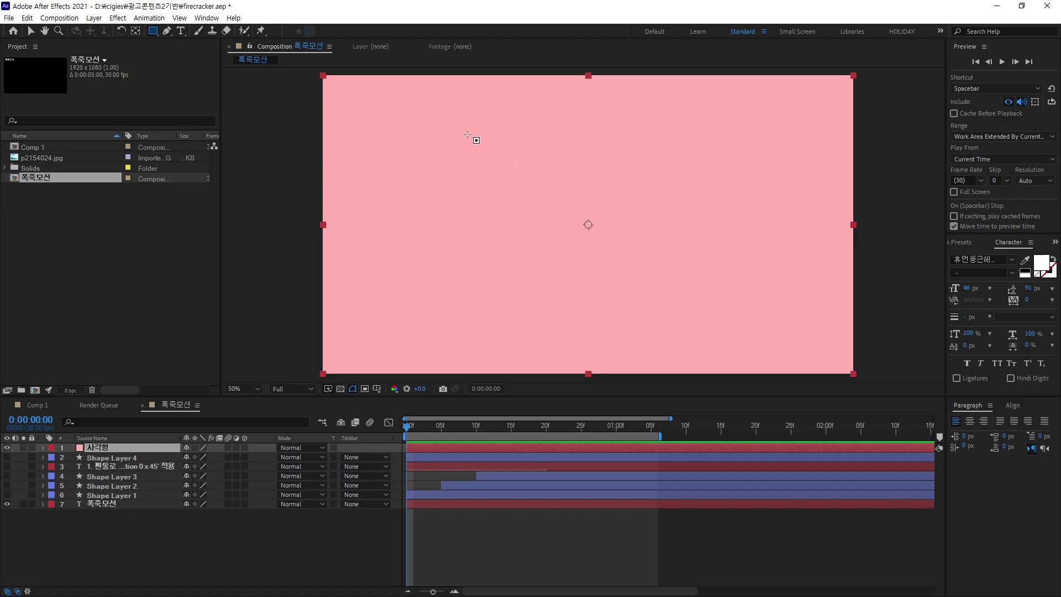
mouse_move(463, 142)
mouse_down()
mouse_move(540, 226)
mouse_move(545, 217)
mouse_move(500, 188)
mouse_move(595, 264)
mouse_move(528, 208)
mouse_move(518, 255)
mouse_move(575, 195)
mouse_move(507, 245)
mouse_move(630, 232)
mouse_move(521, 198)
mouse_move(599, 247)
mouse_move(532, 220)
mouse_move(520, 231)
mouse_move(526, 220)
mouse_move(500, 190)
mouse_move(520, 213)
mouse_up()
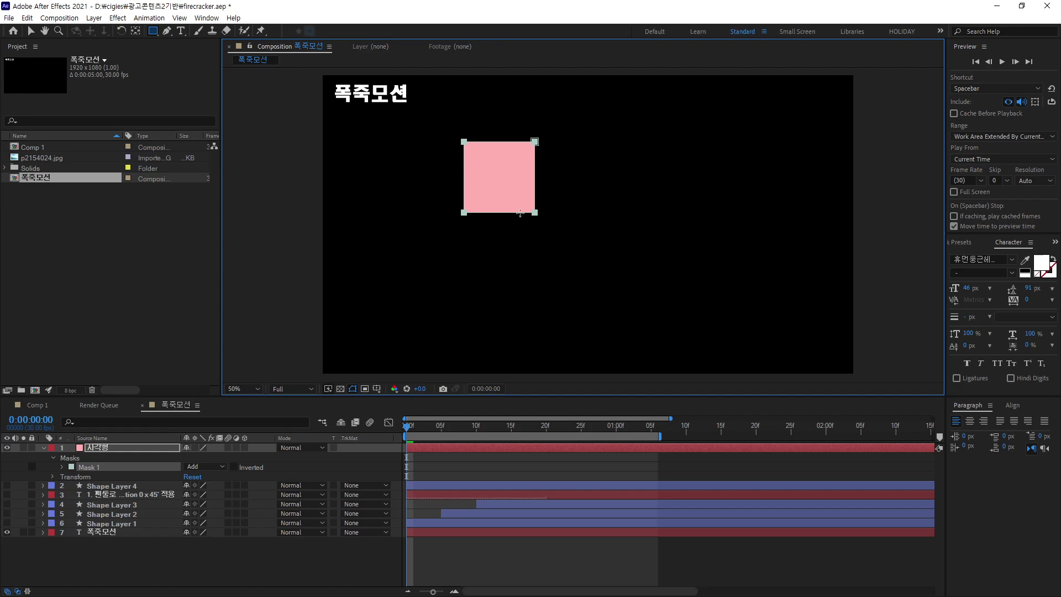
drag(520, 212, 521, 213)
drag(521, 214, 524, 216)
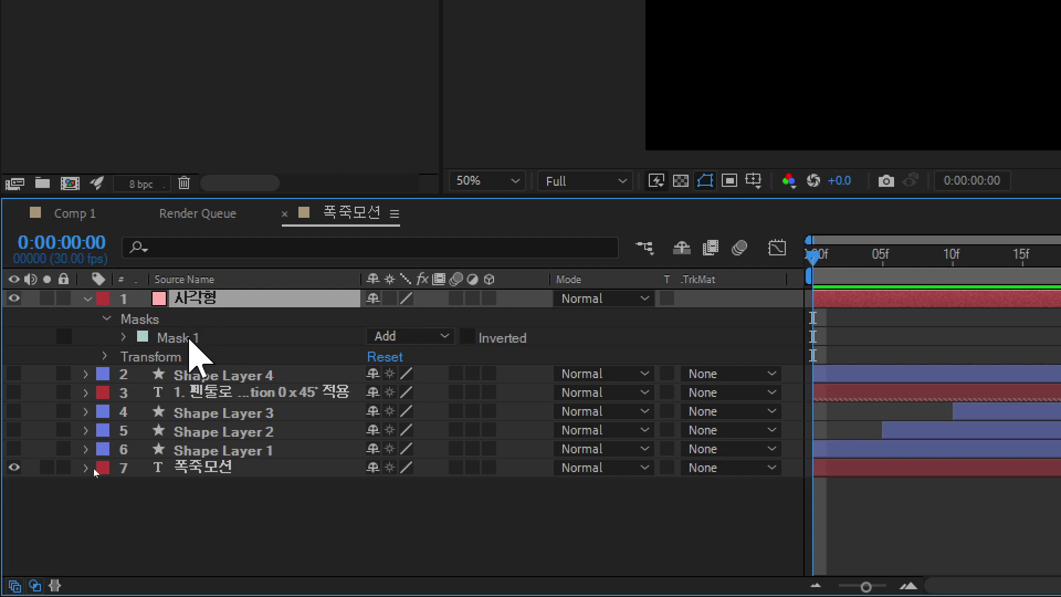
Draw a test rectangle with no layer selected and delete the resulting shape layer
click(191, 338)
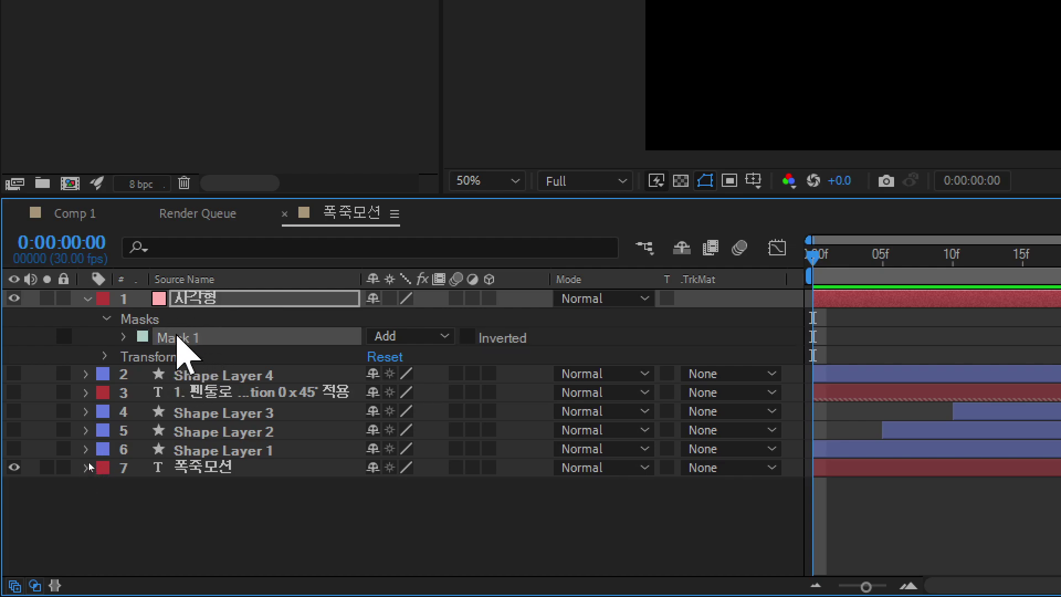
click(199, 301)
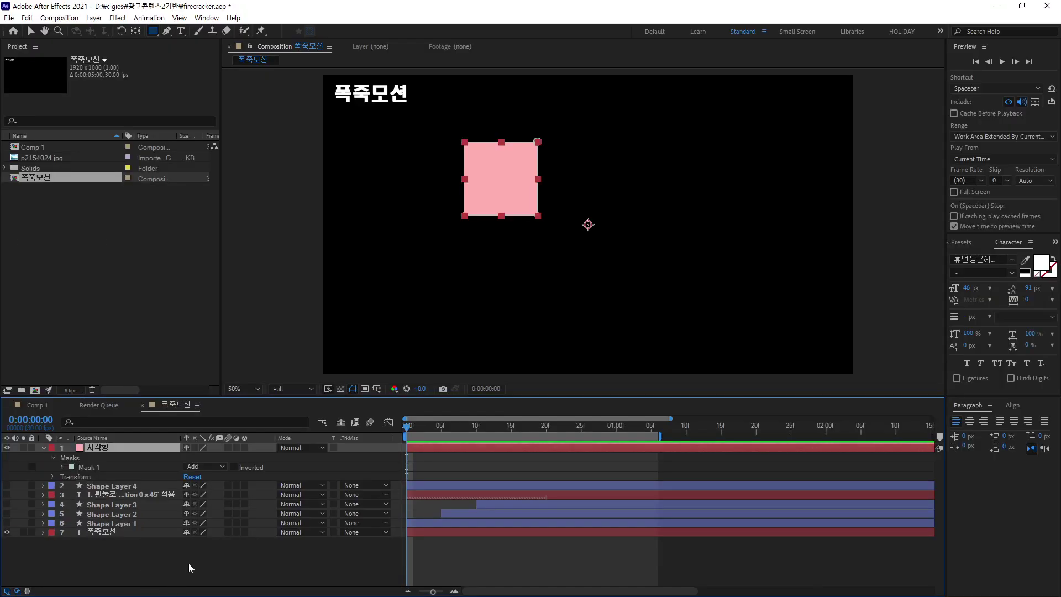
click(188, 563)
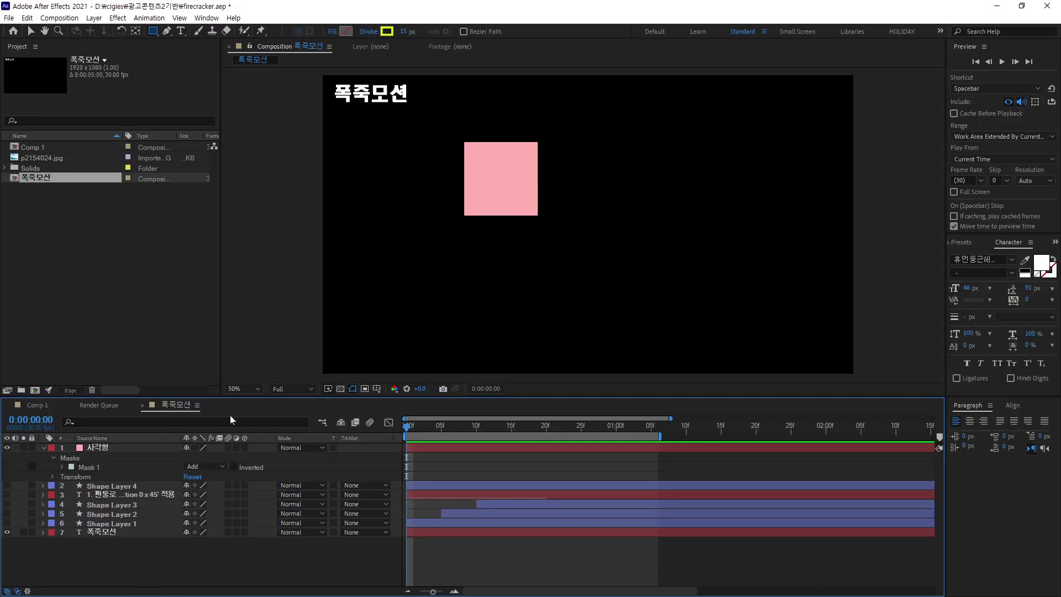
drag(505, 191, 578, 265)
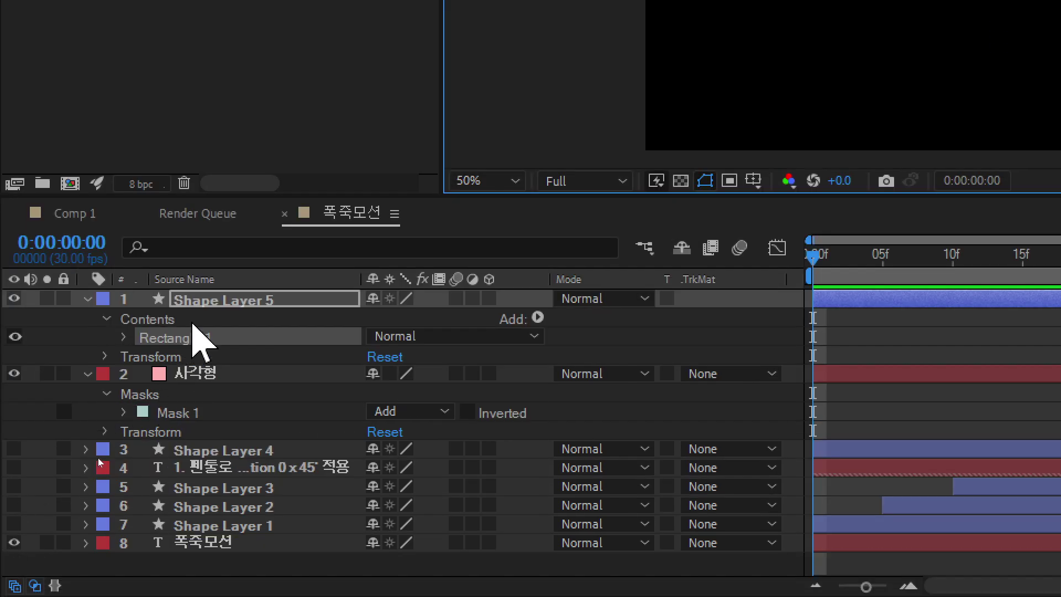
key(Delete)
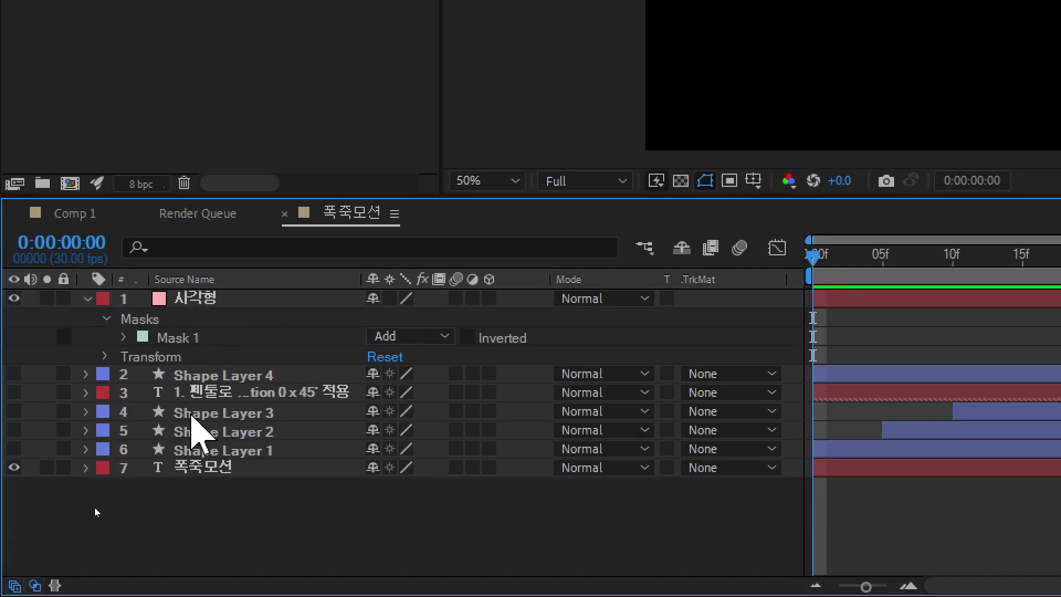
click(232, 295)
click(250, 376)
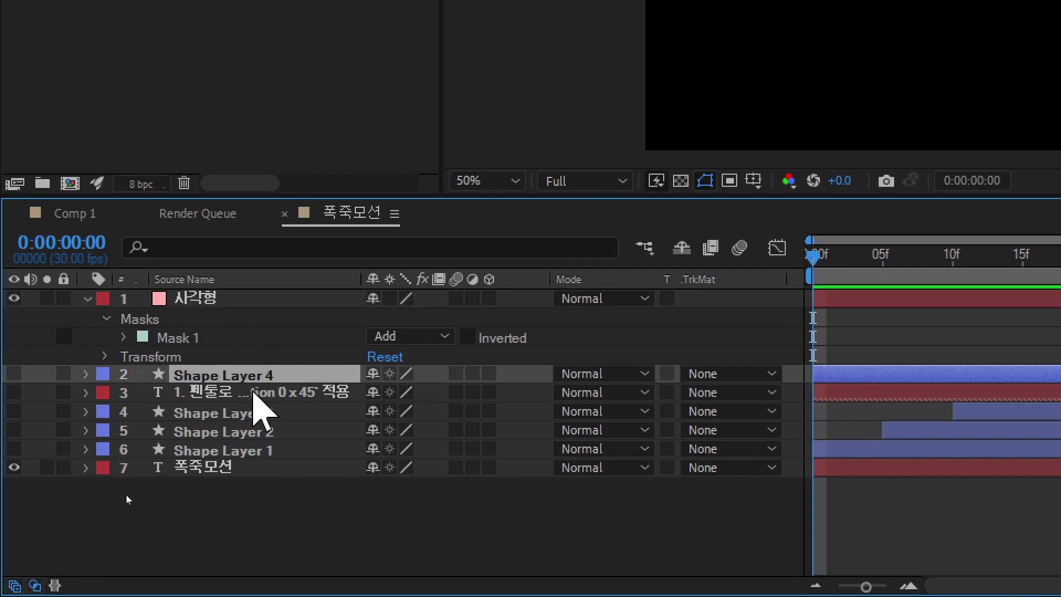
click(252, 391)
click(246, 433)
click(245, 450)
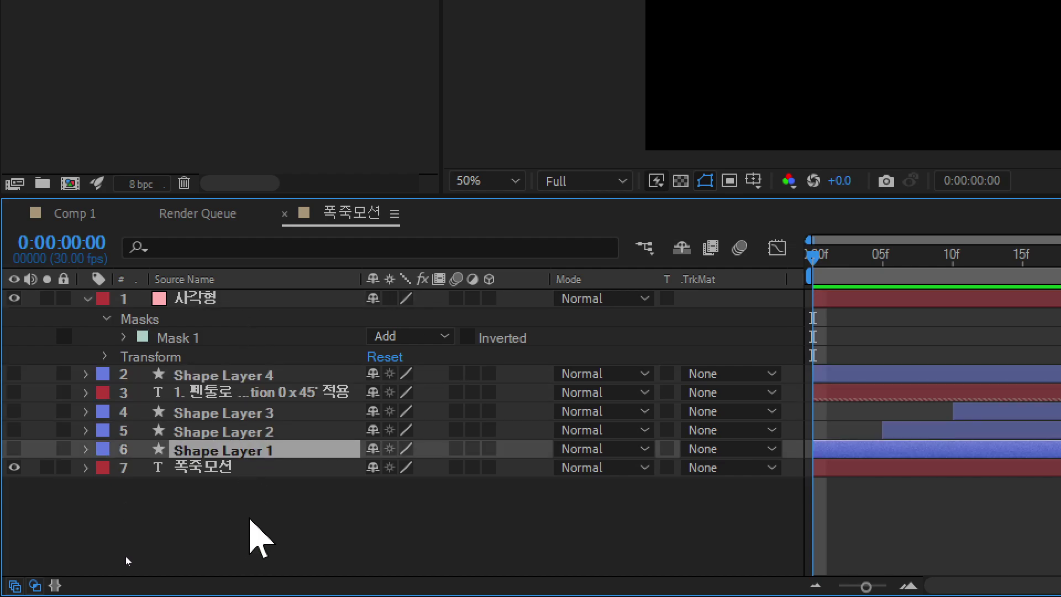
click(250, 514)
click(250, 377)
click(250, 412)
click(252, 430)
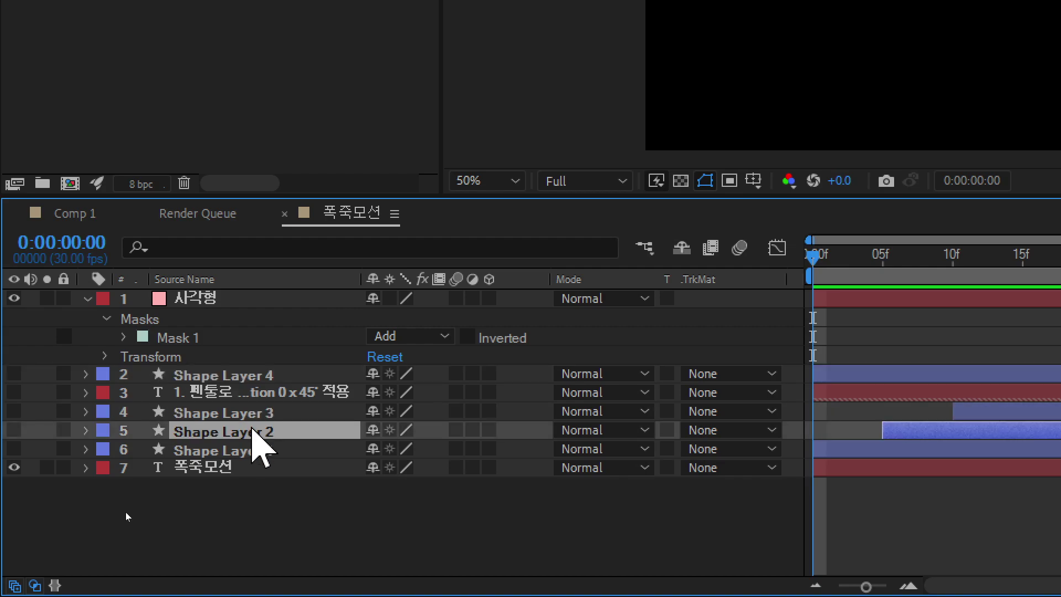
click(255, 449)
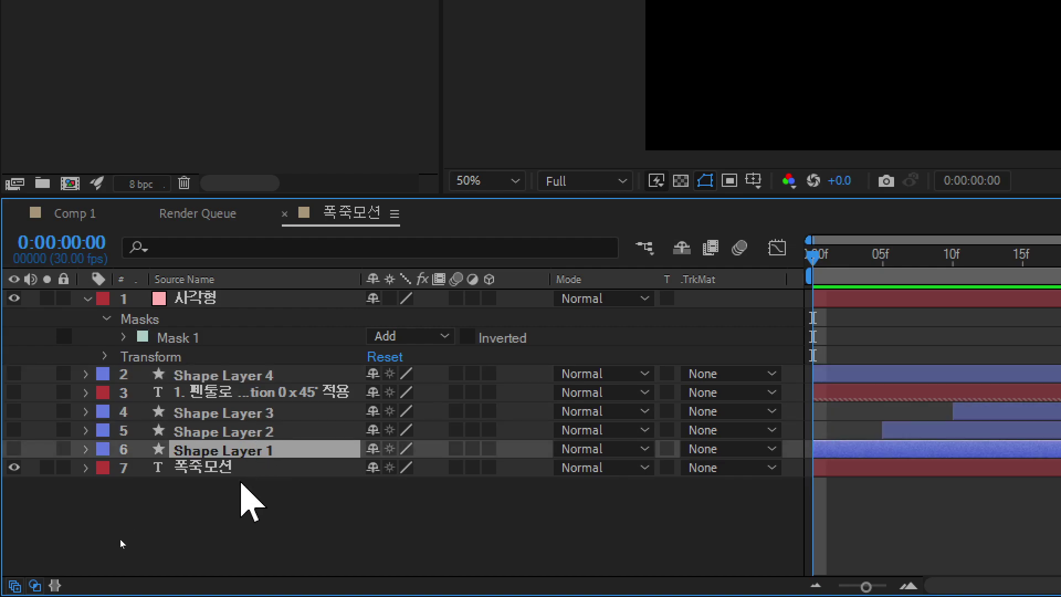
click(217, 299)
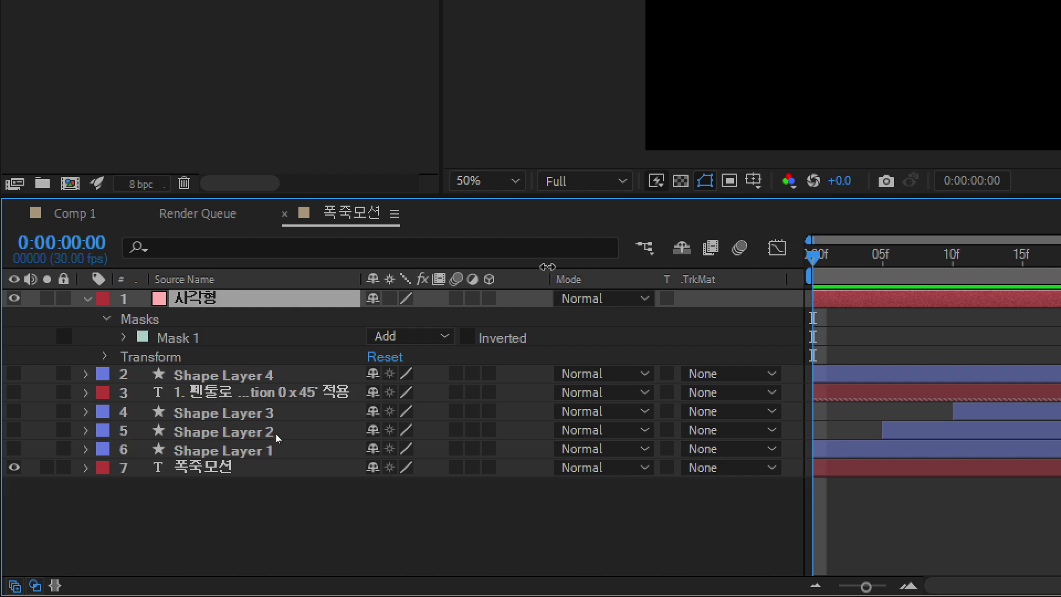
Duplicate Mask 1 of the 사각형 layer
click(172, 338)
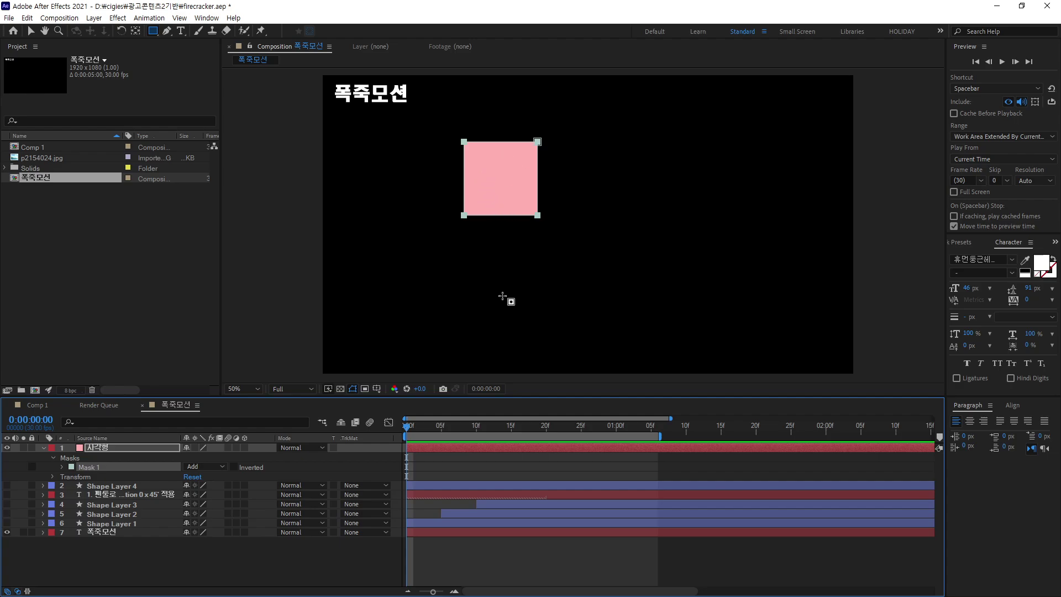
drag(623, 173, 717, 270)
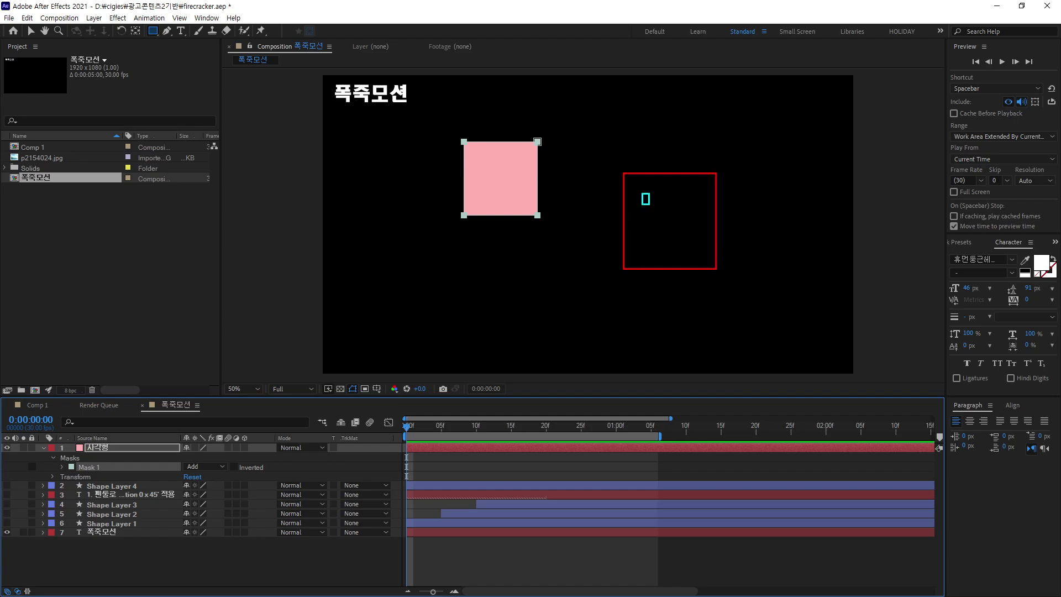
drag(649, 205, 697, 251)
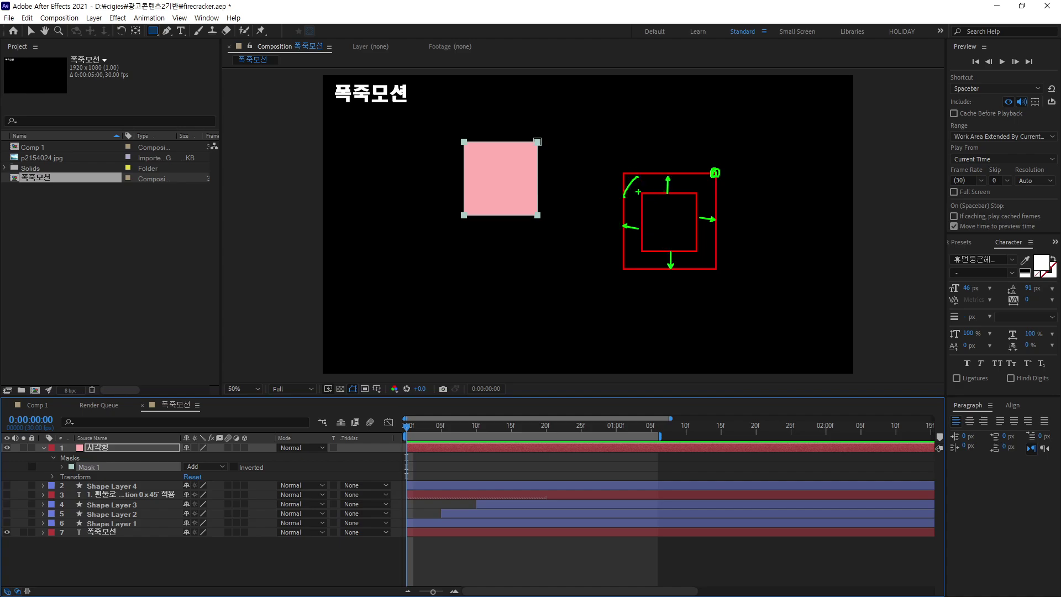
drag(638, 229, 626, 247)
drag(640, 243, 635, 268)
drag(655, 261, 651, 267)
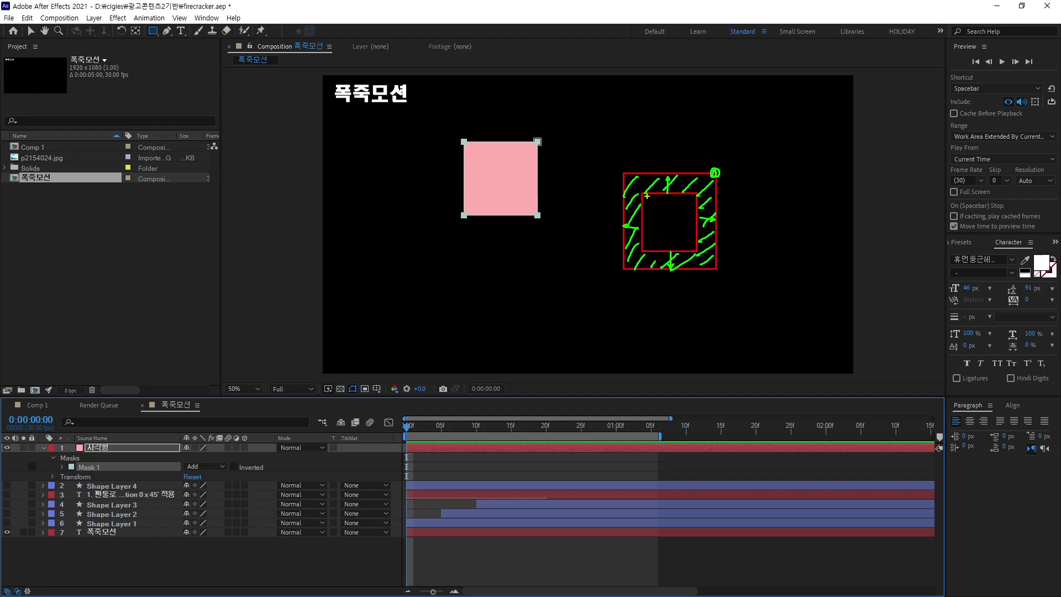
mouse_move(642, 194)
mouse_down()
mouse_move(698, 251)
mouse_move(731, 221)
mouse_up()
key(Escape)
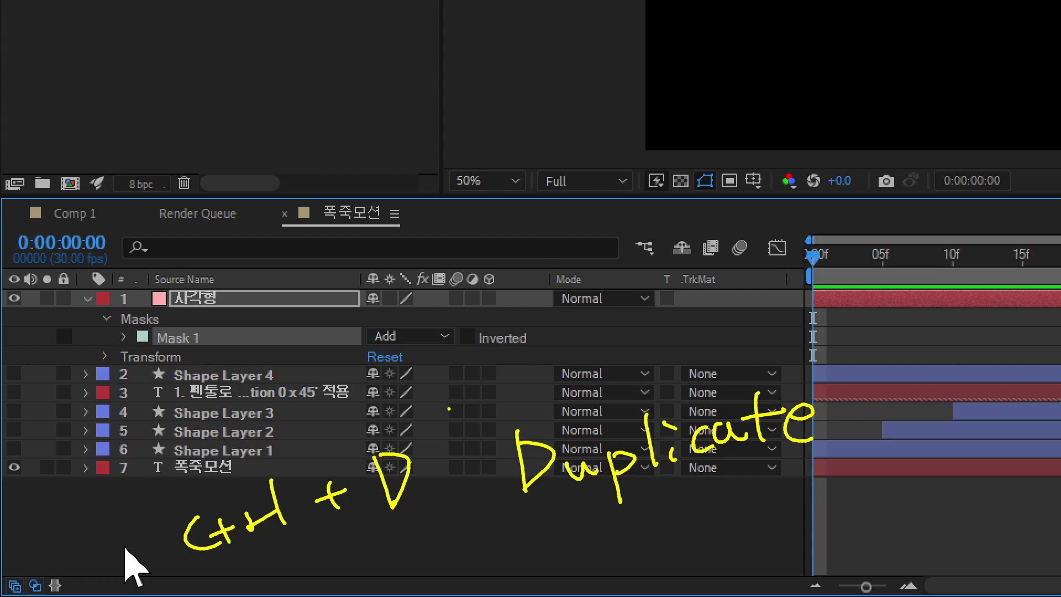
key(ctrl+d)
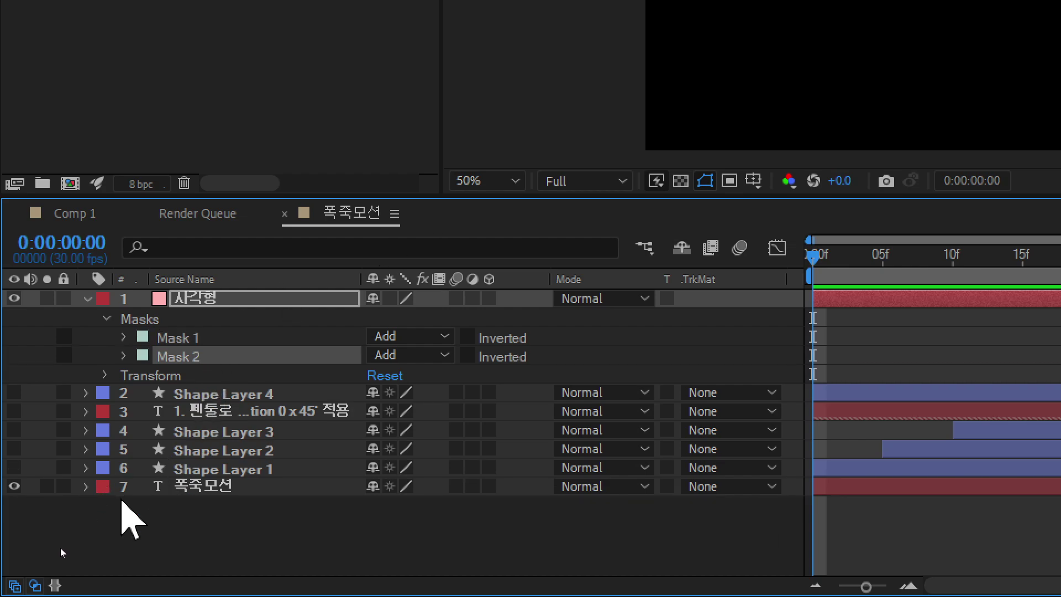
click(195, 339)
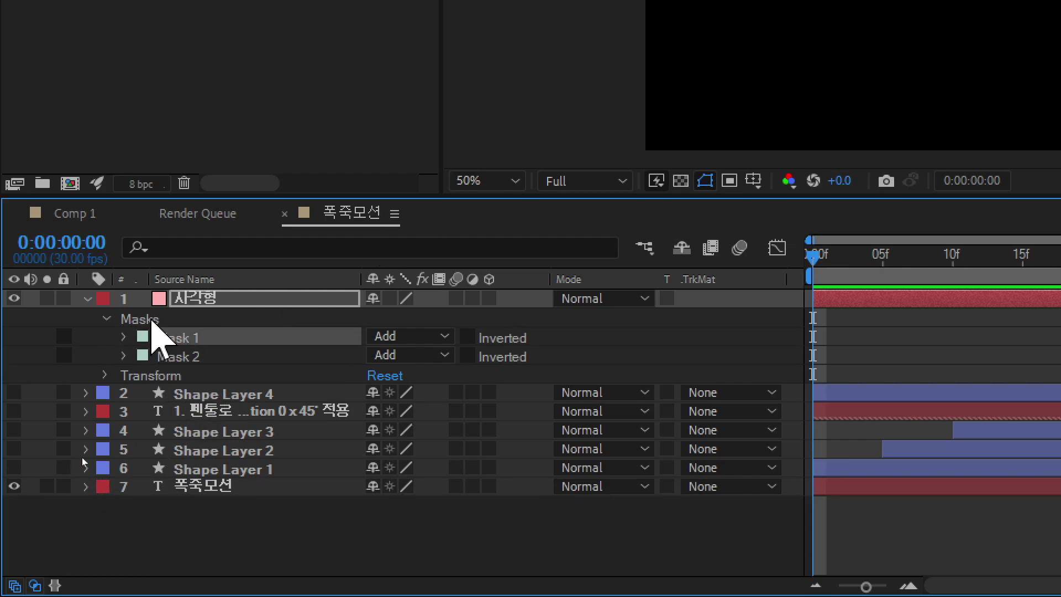
click(182, 357)
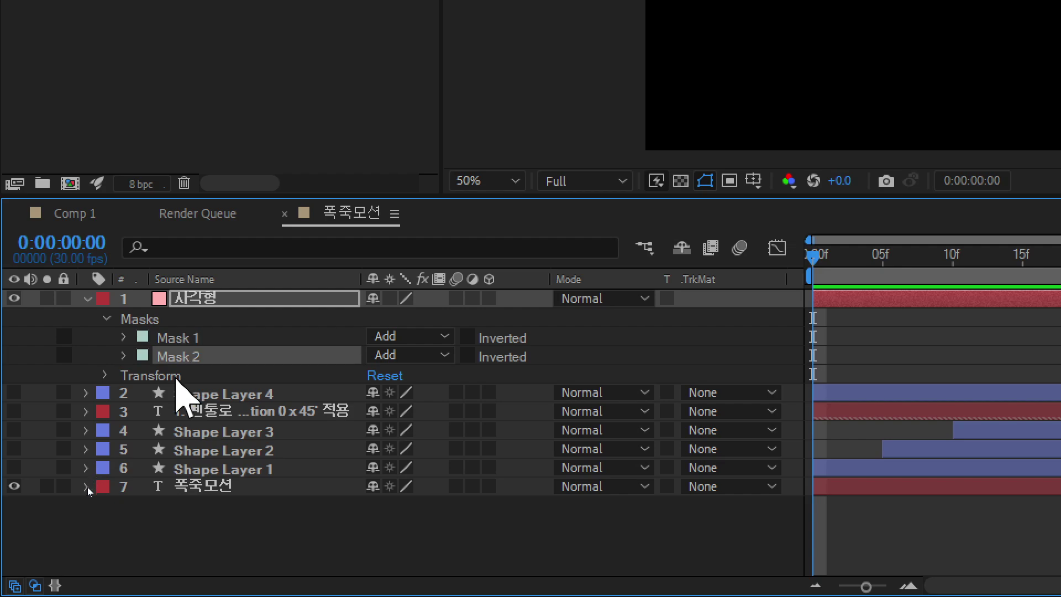
click(193, 338)
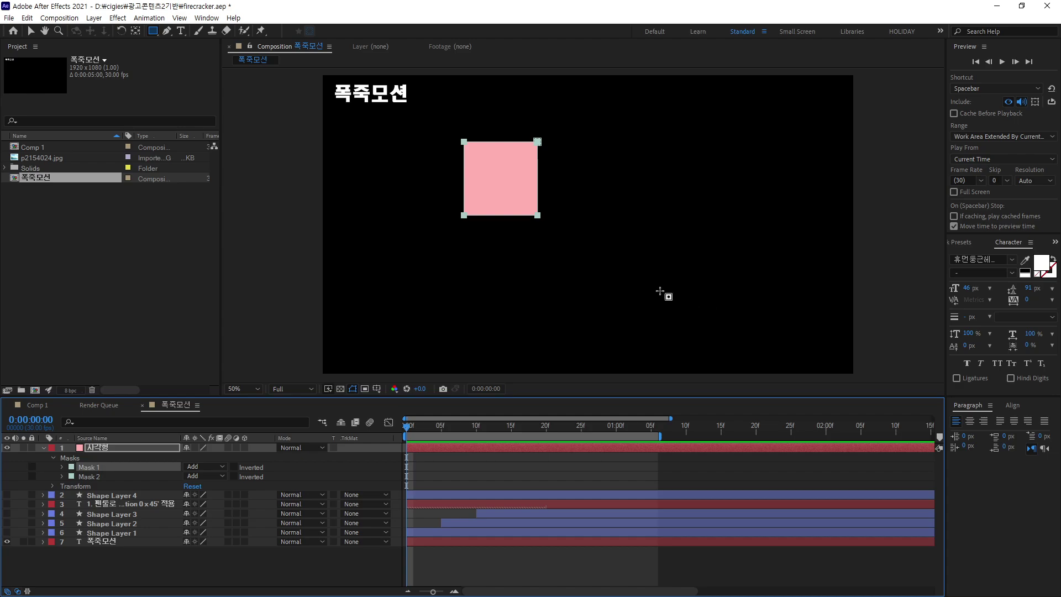
Set the mode of Mask 2 on the 사각형 layer to Subtract
click(111, 477)
click(217, 477)
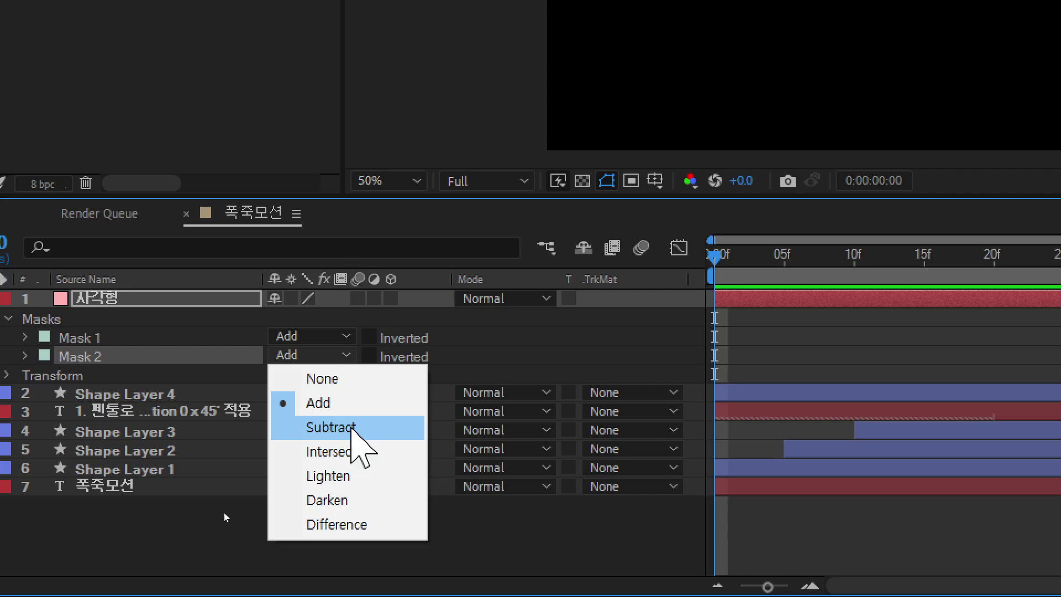
click(364, 428)
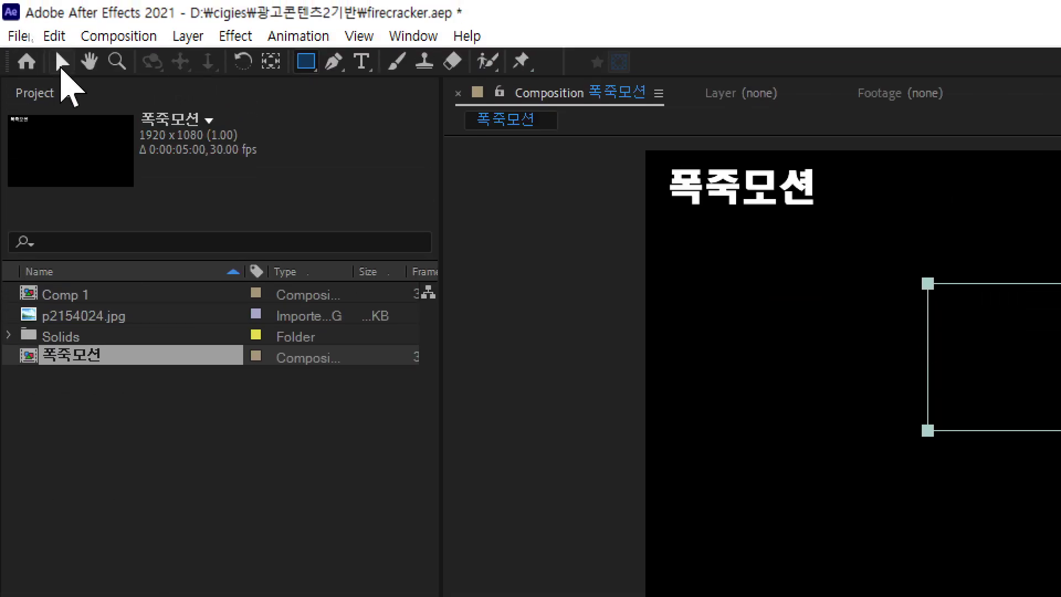
Scale Mask 2 down evenly around its centre with the Selection tool, leaving a square pink frame
click(61, 64)
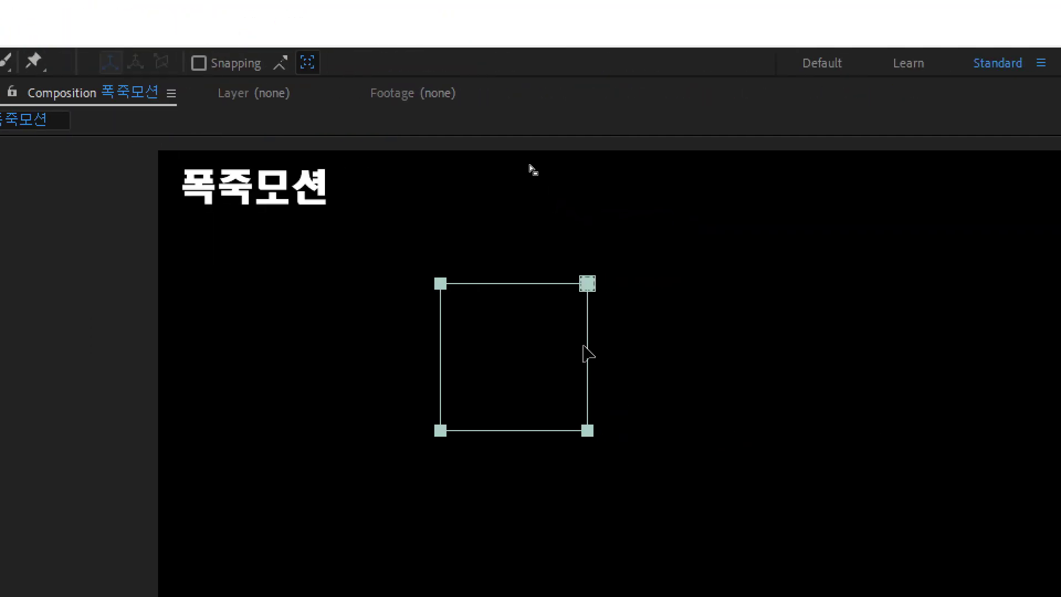
double_click(588, 285)
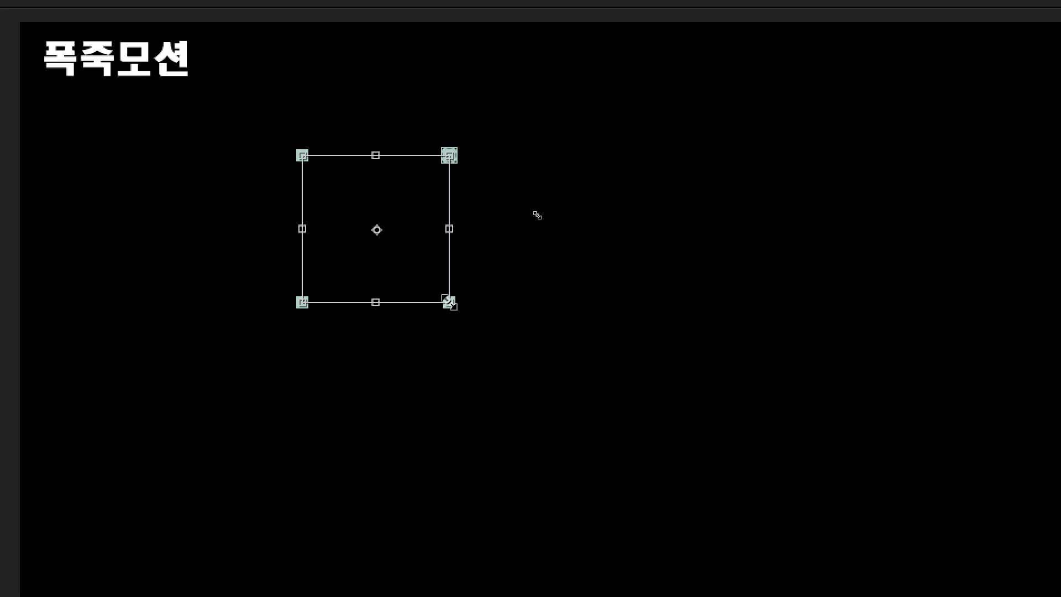
drag(449, 302, 427, 286)
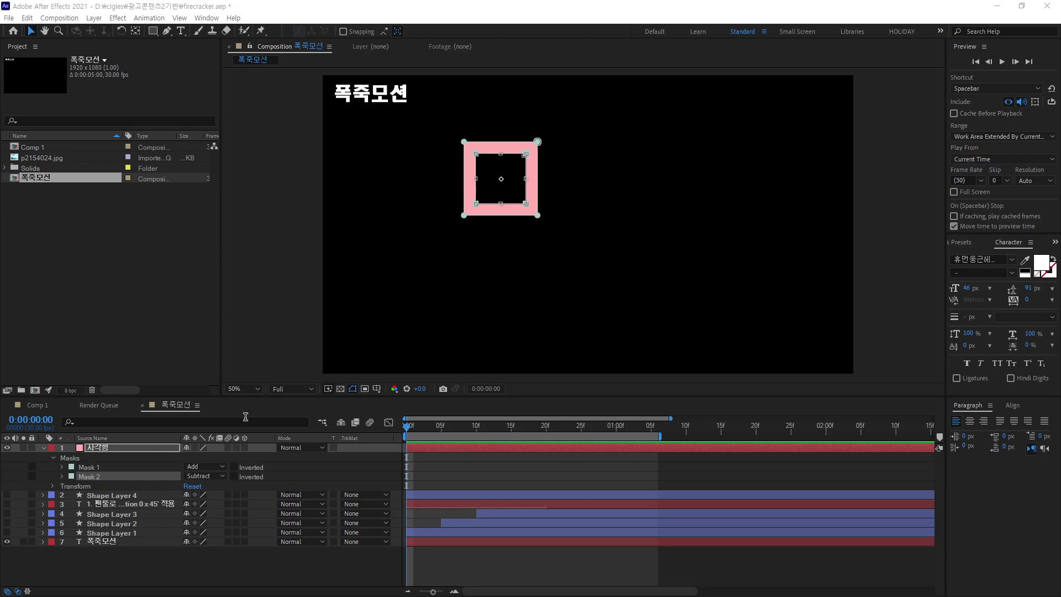
Rename Mask 1 of the 사각형 layer as 아웃라인
click(93, 476)
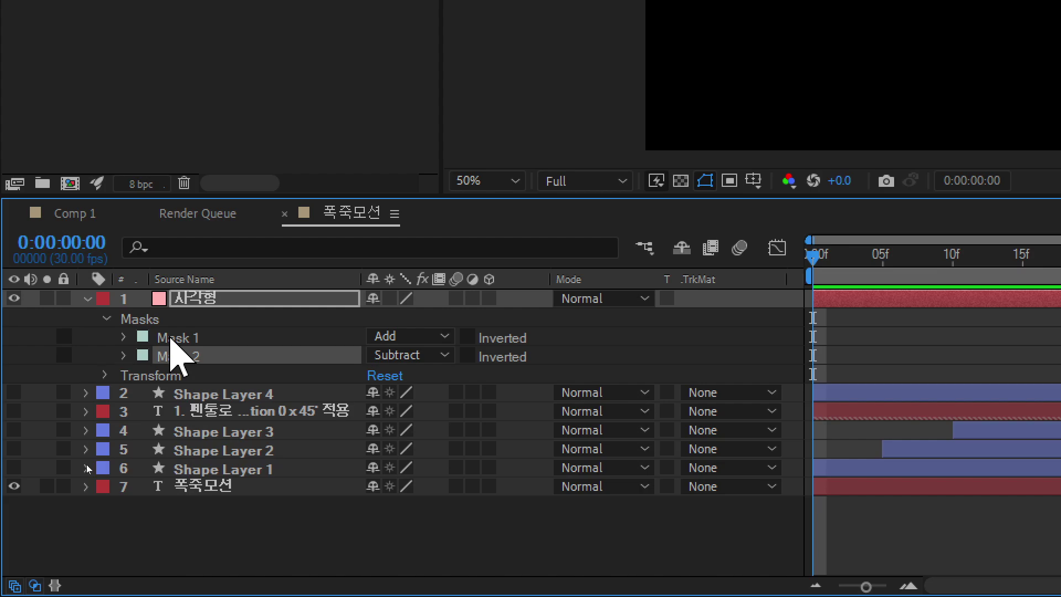
click(86, 467)
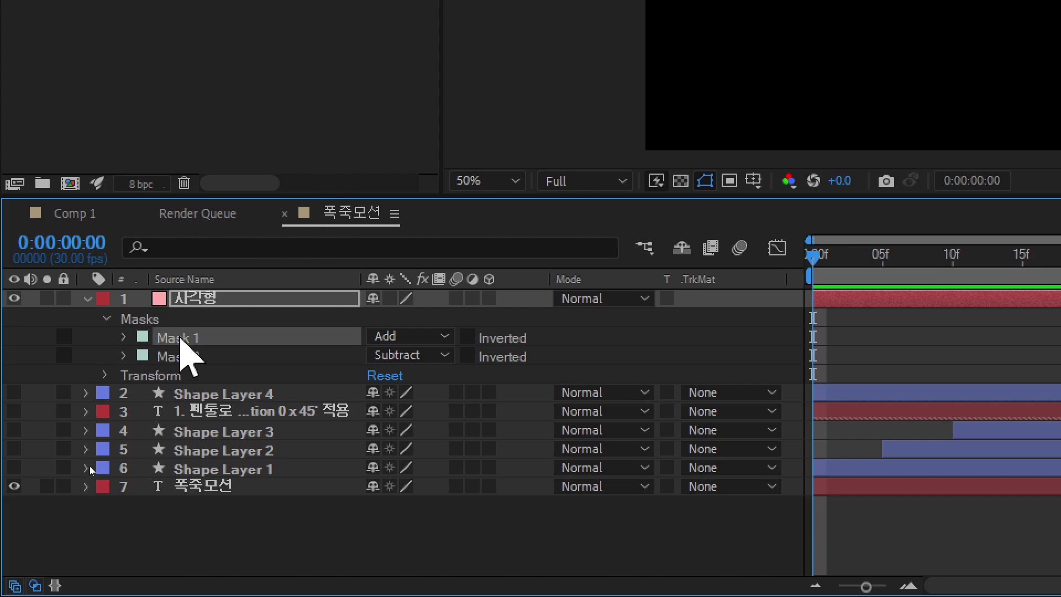
double_click(177, 337)
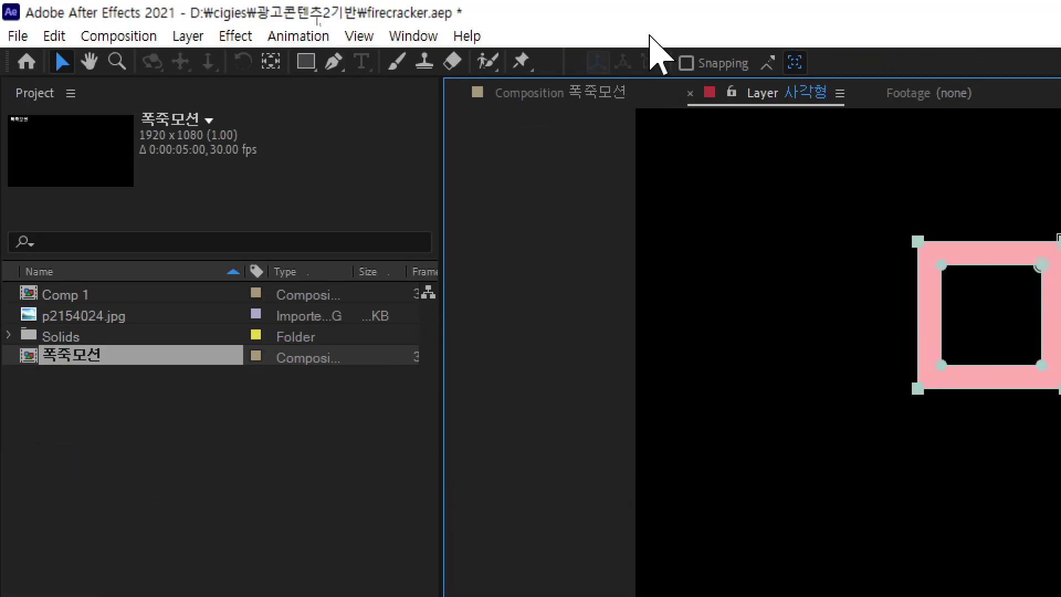
click(558, 93)
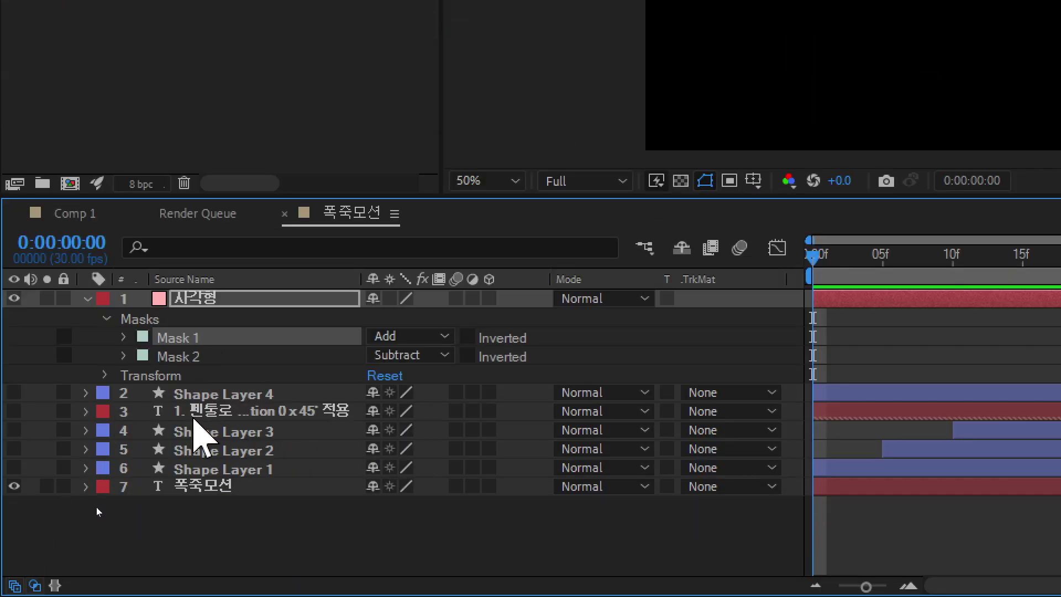
key(Return)
text(아)
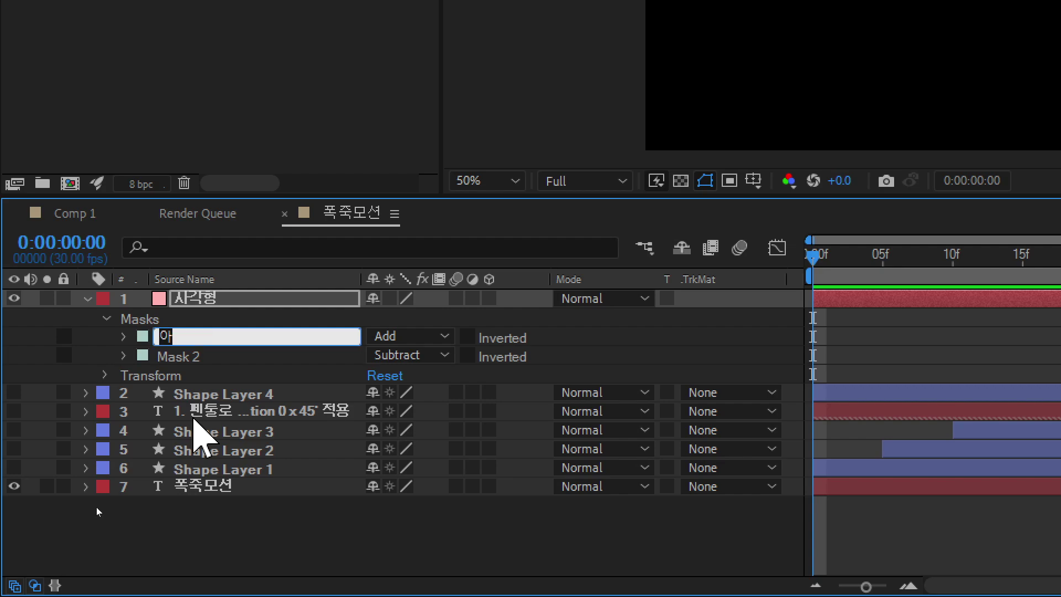
text(웃라인)
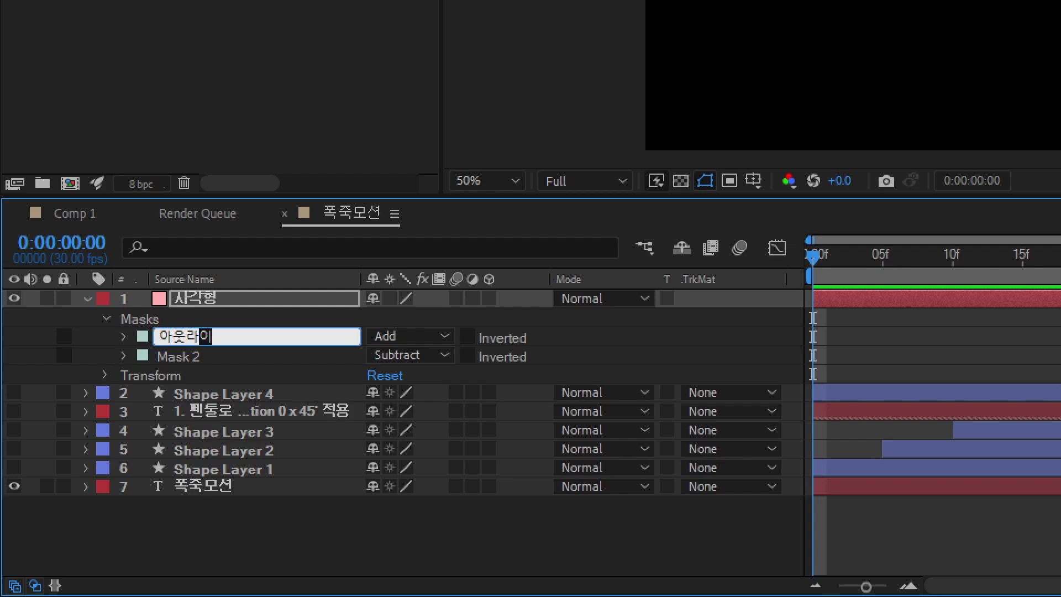
key(Return)
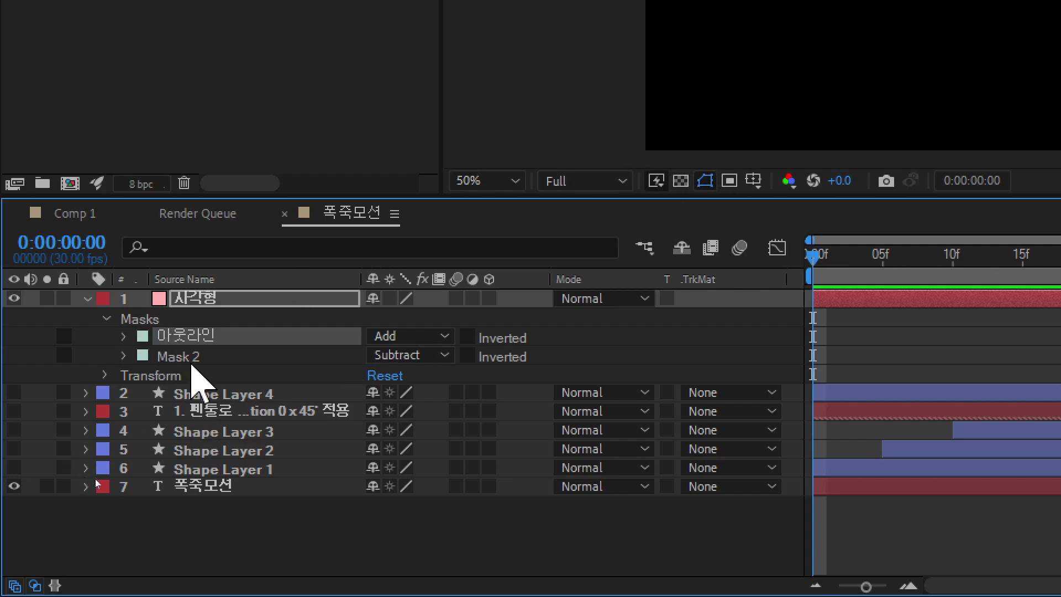
Rename Mask 2 of the 사각형 layer as 인라인
click(178, 356)
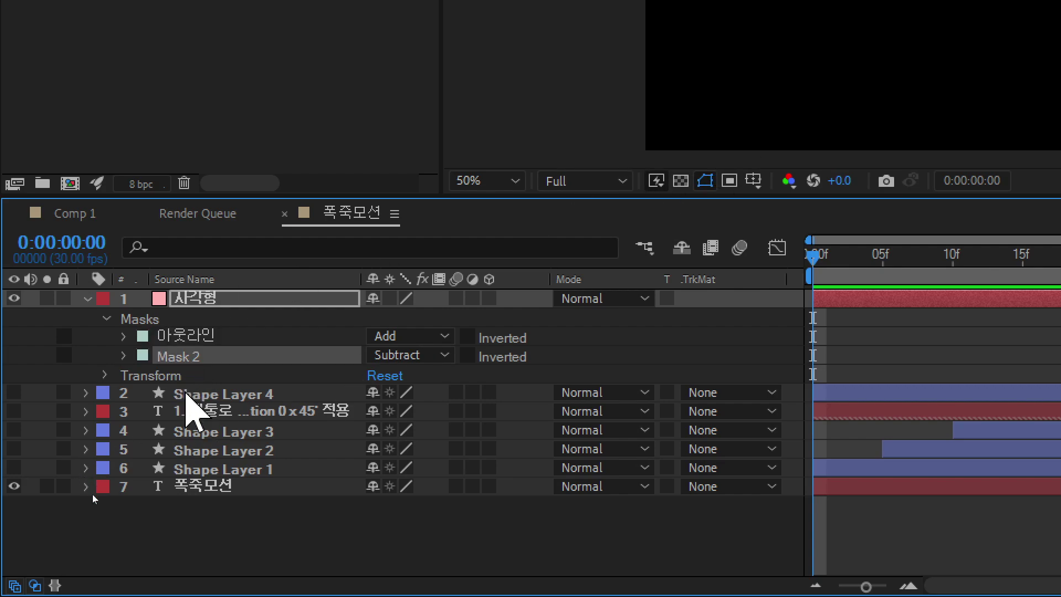
key(Return)
text(인라이)
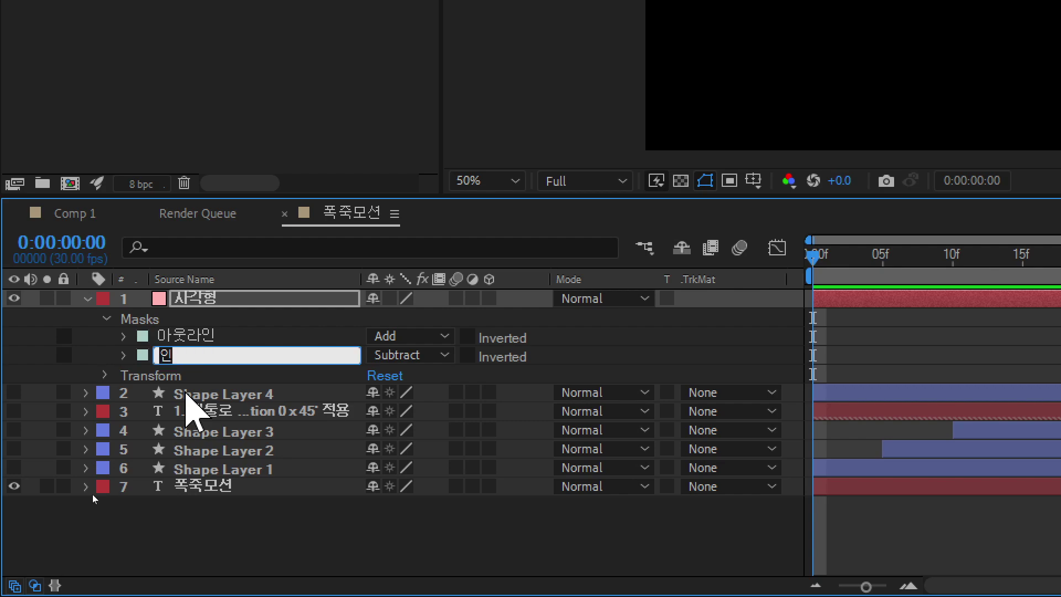
key(BackSpace)
key(BackSpace)
key(BackSpace)
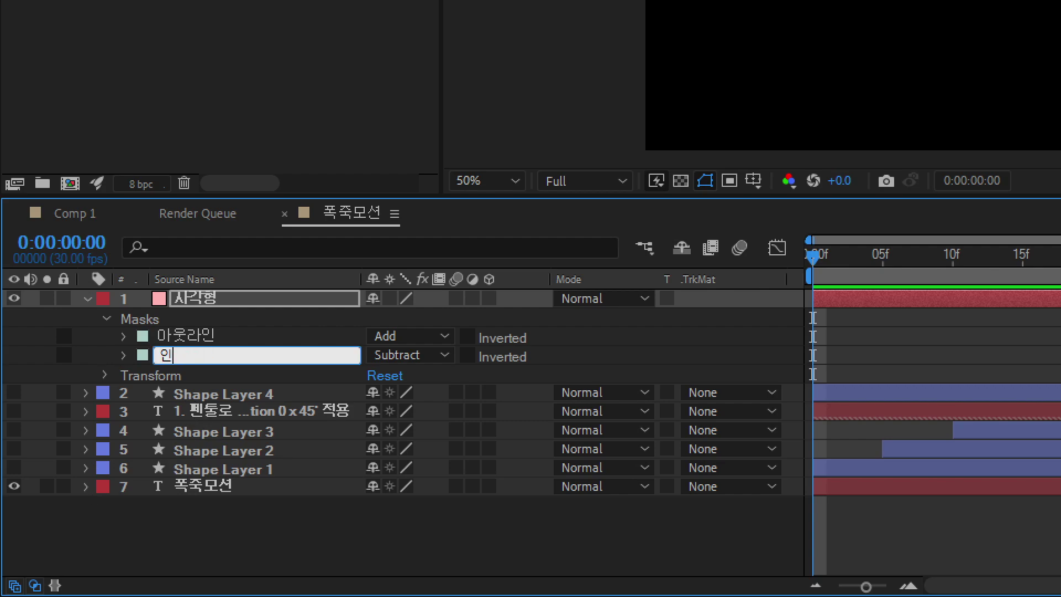
text(인)
key(Return)
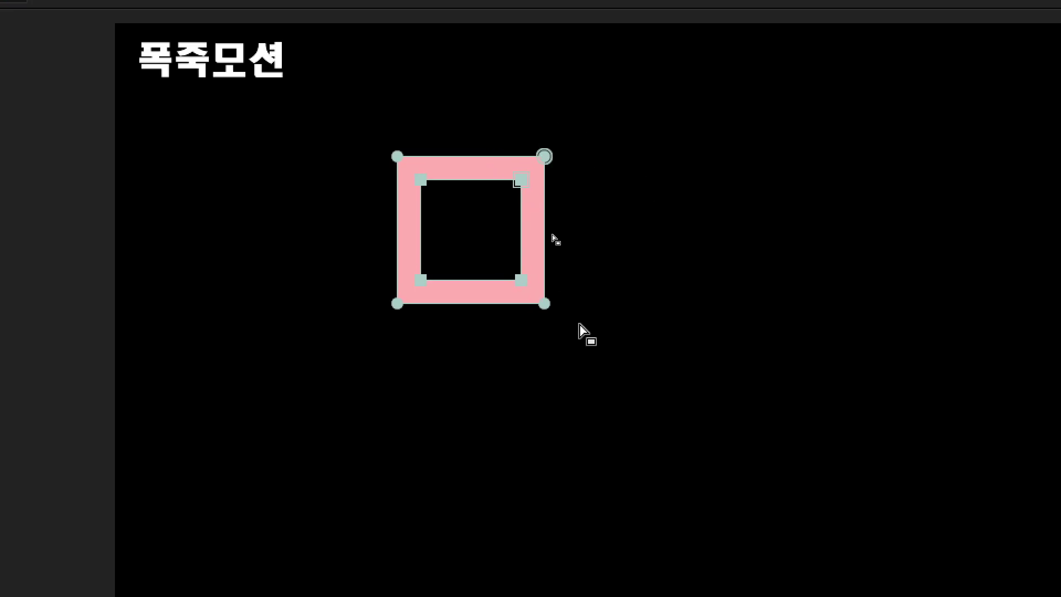
Scale the outer 아웃라인 mask down very slightly and evenly around its centre
click(538, 216)
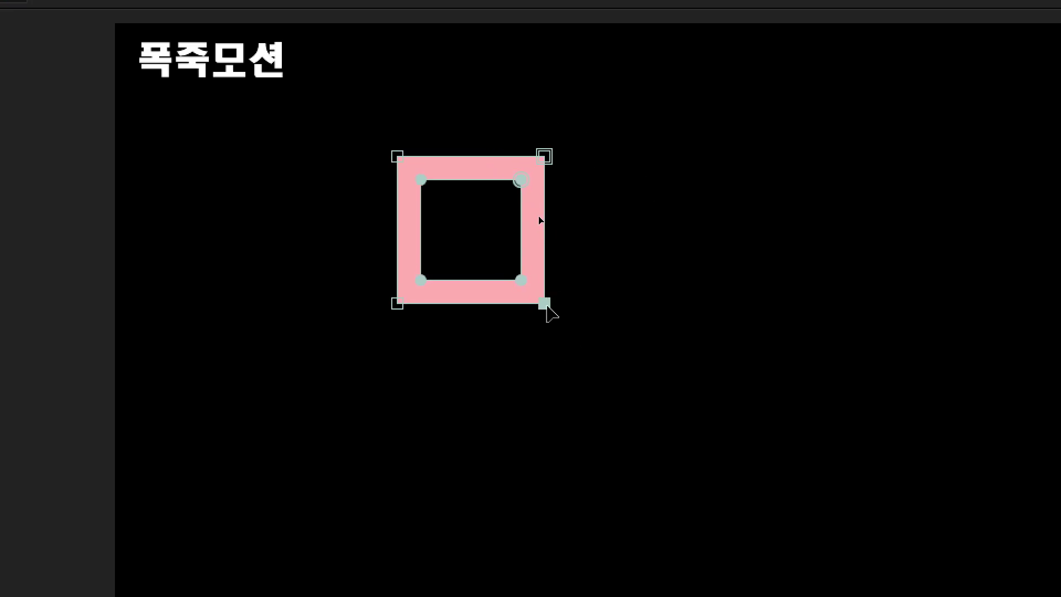
double_click(545, 304)
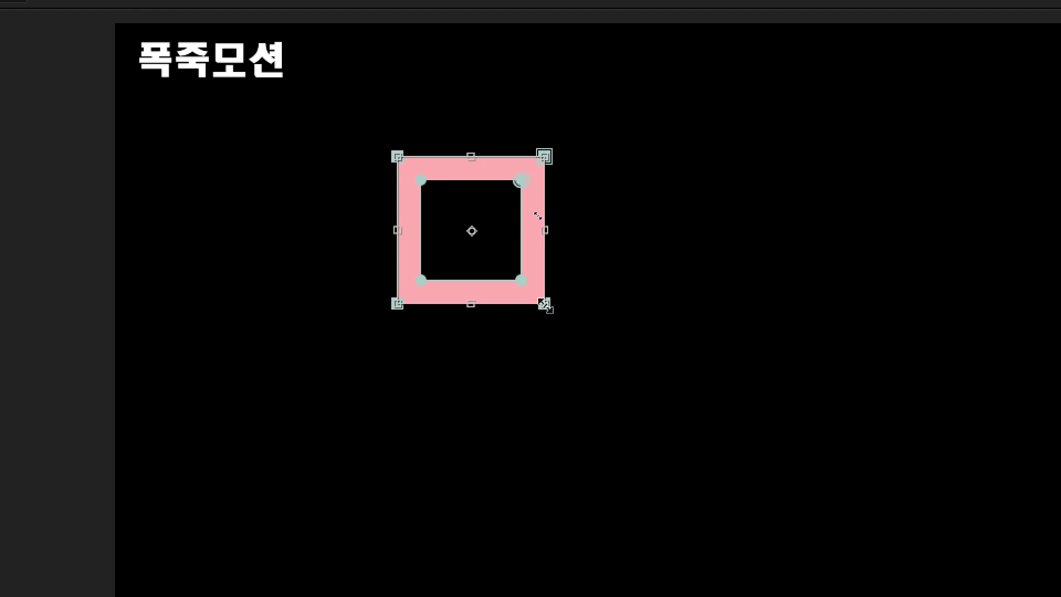
mouse_move(544, 303)
mouse_down()
mouse_move(509, 280)
mouse_move(541, 320)
mouse_up()
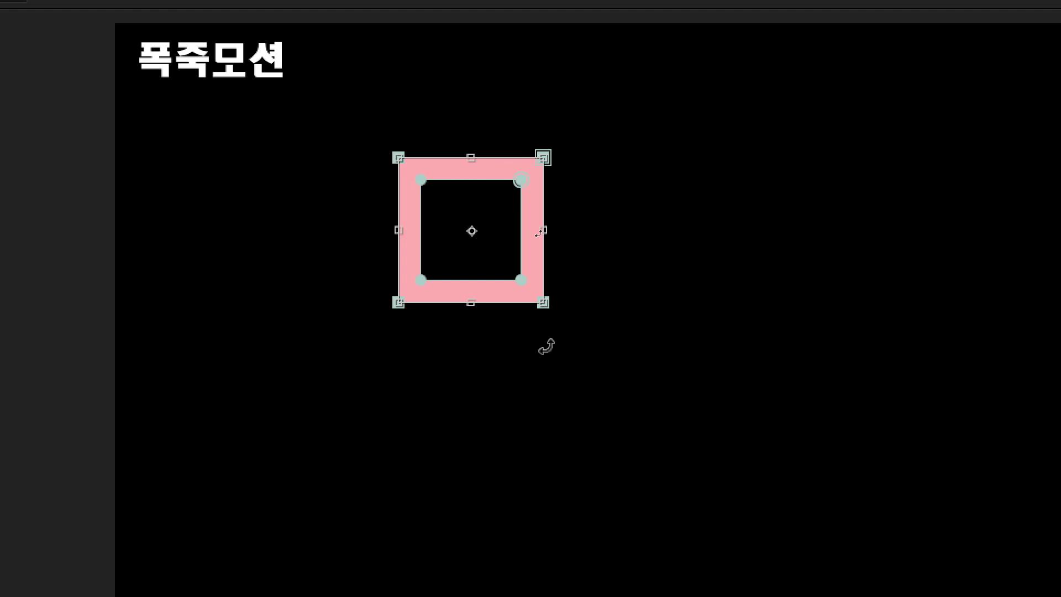
double_click(521, 283)
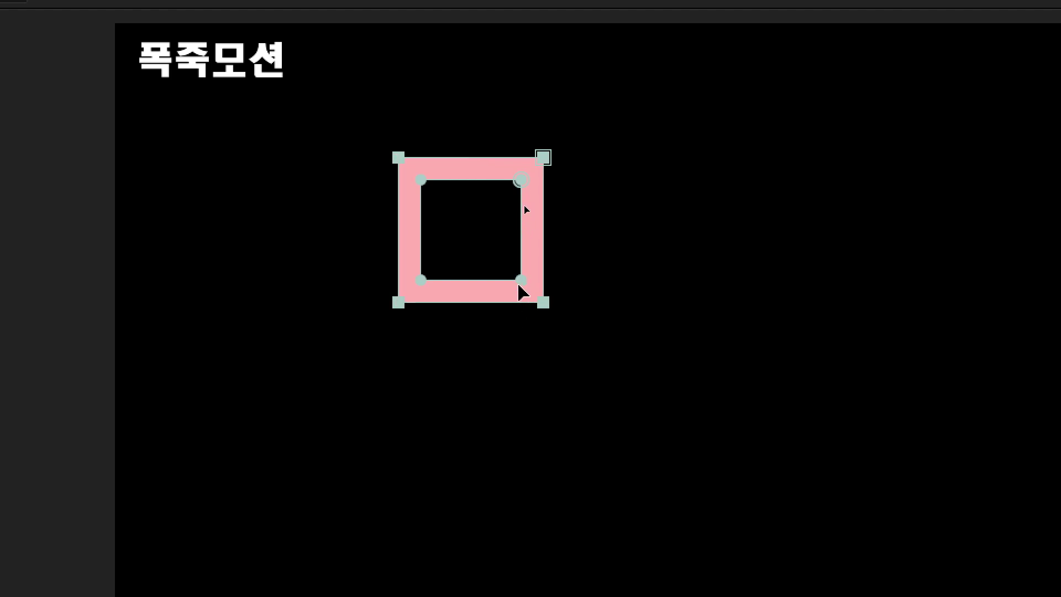
Try enlarging the 인라인 mask evenly beyond the 아웃라인 mask, and undo the scaling
click(520, 282)
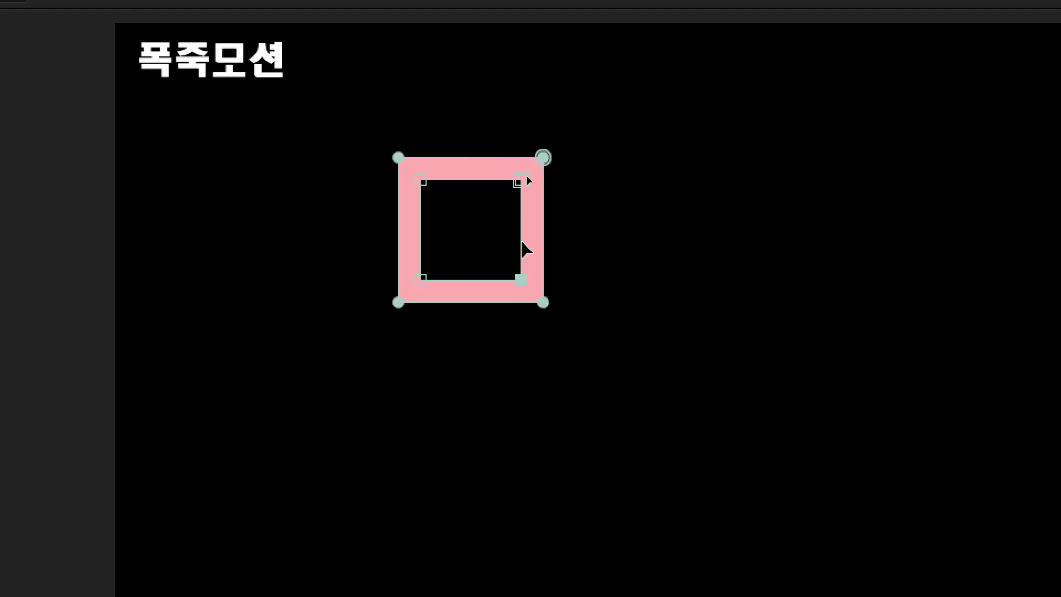
double_click(521, 283)
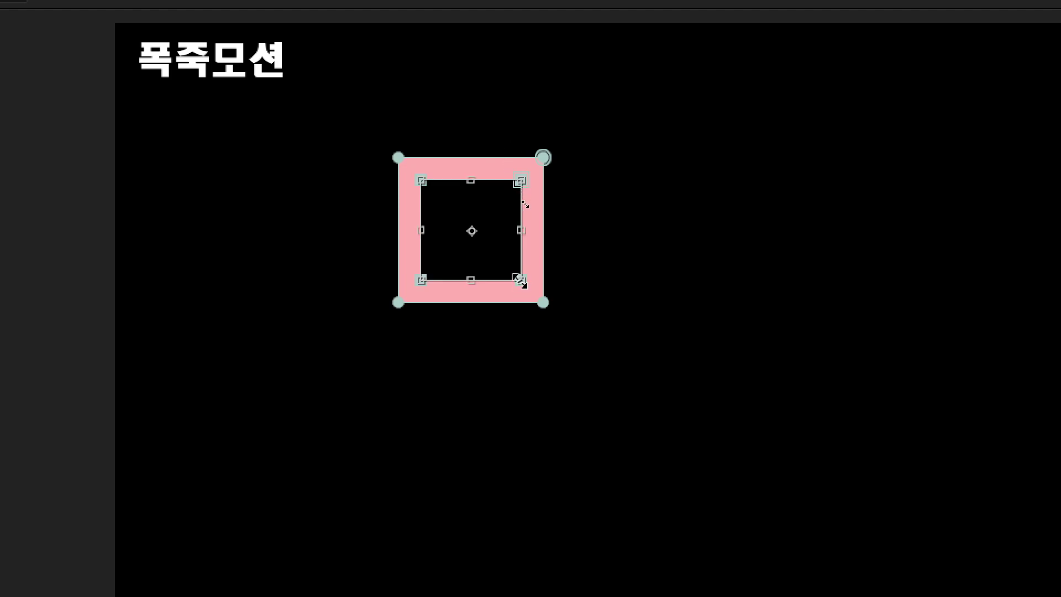
drag(521, 283, 553, 311)
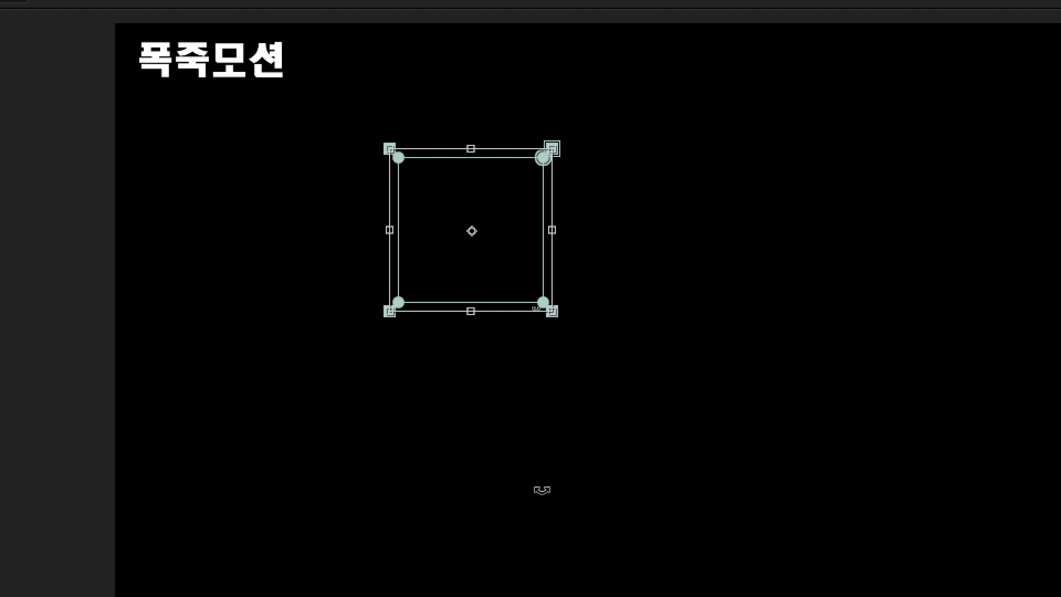
key(ctrl+z)
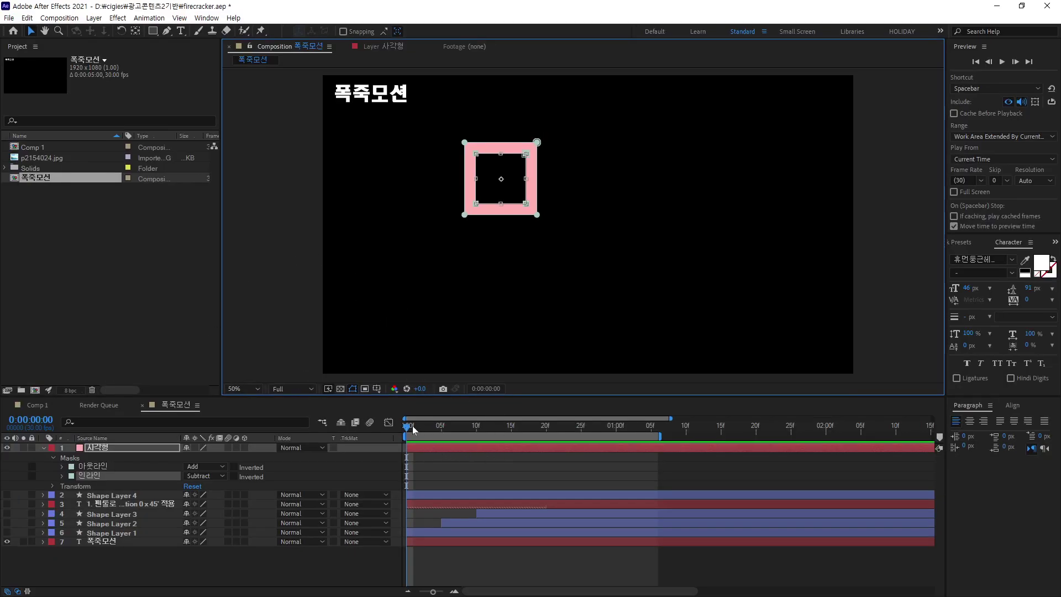
Start Mask Path keyframing for the 아웃라인 mask with a keyframe at frame 0
mouse_move(409, 428)
mouse_down()
mouse_move(429, 428)
mouse_move(408, 428)
mouse_up()
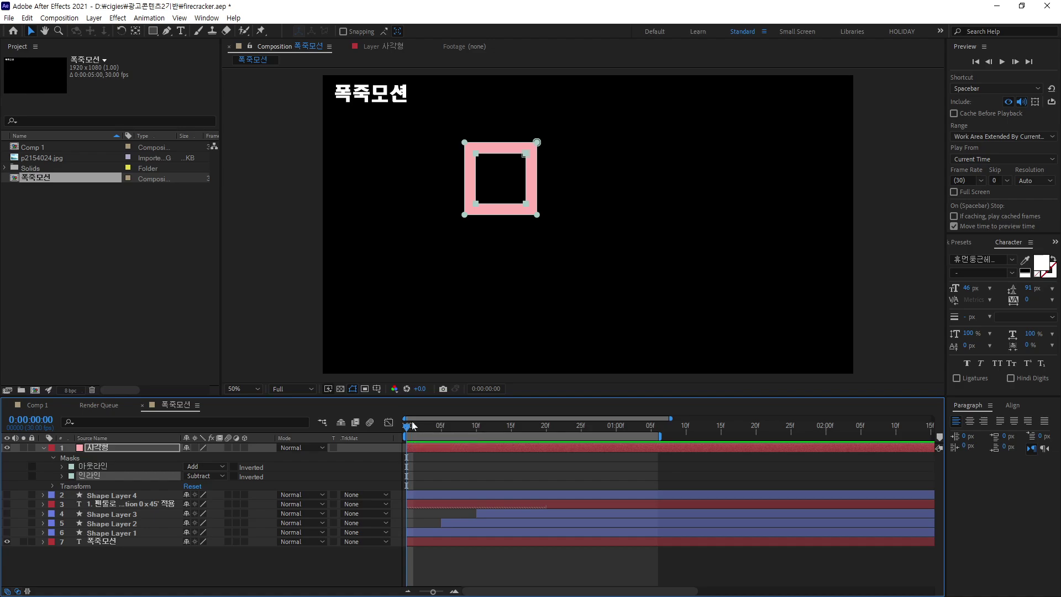
click(61, 466)
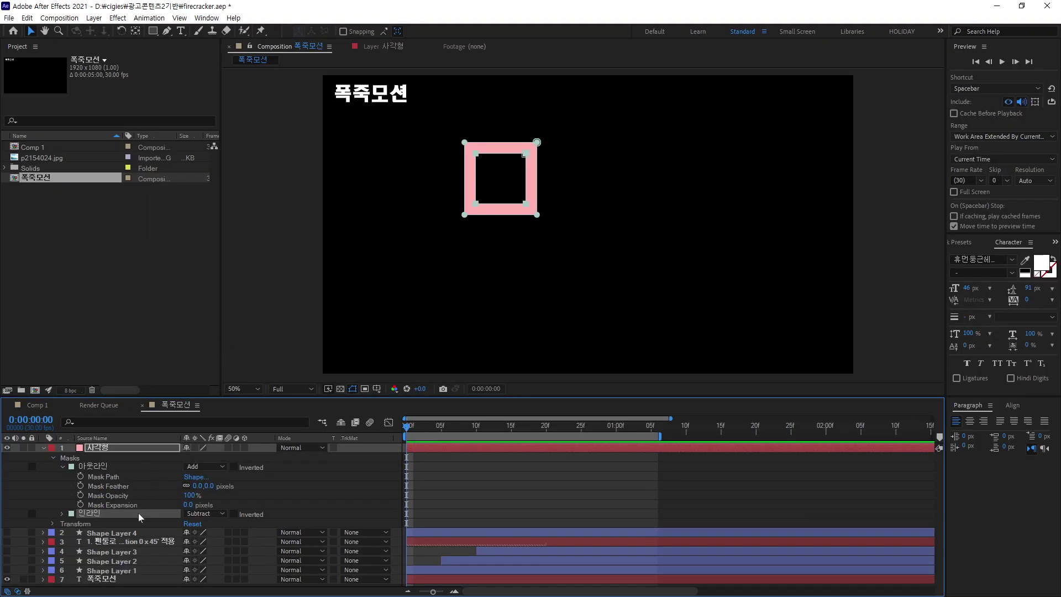
click(107, 466)
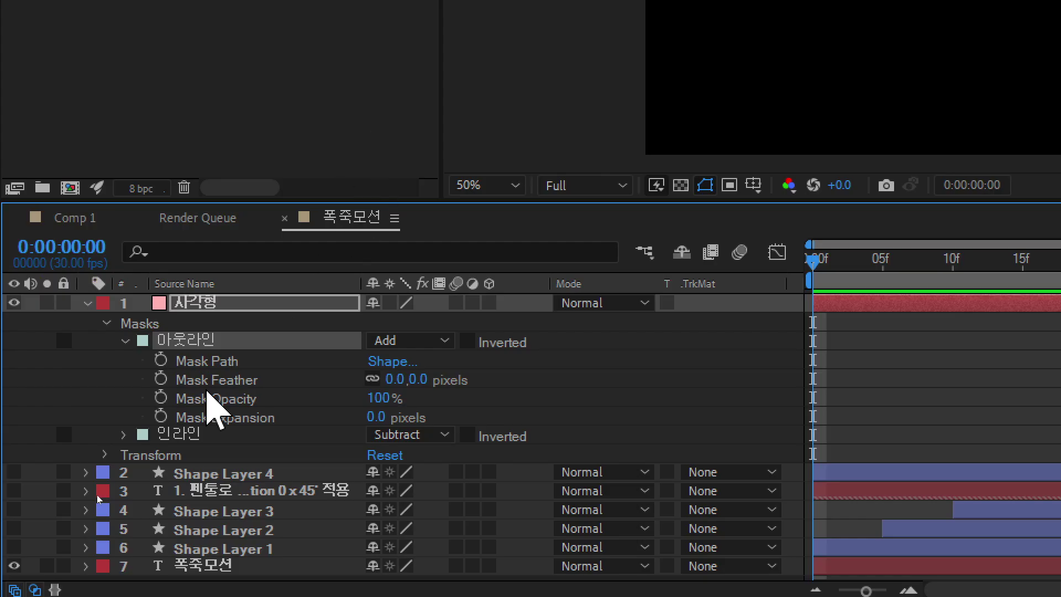
click(161, 360)
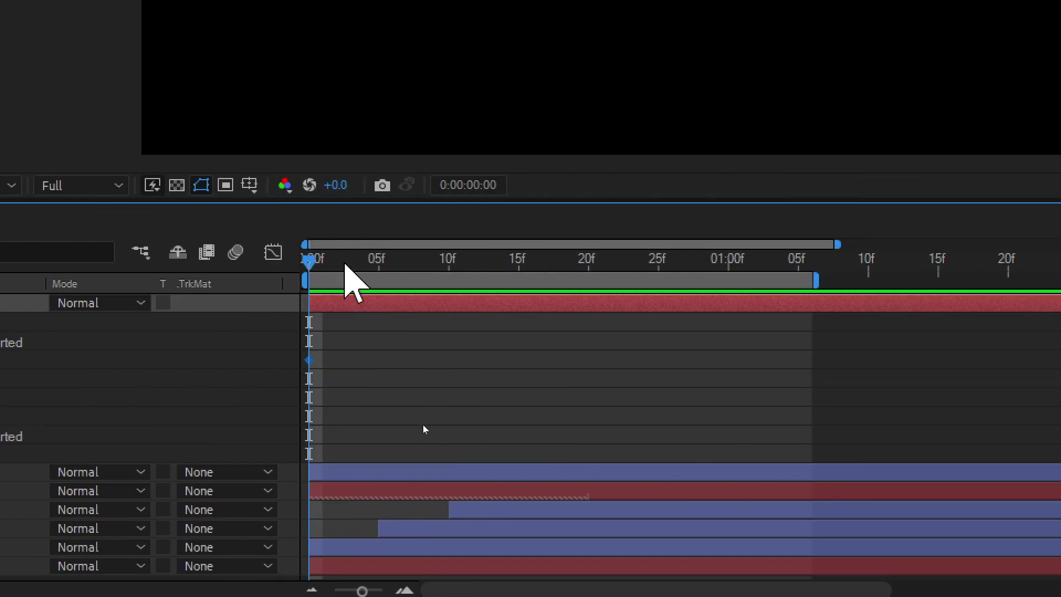
drag(318, 268, 120, 386)
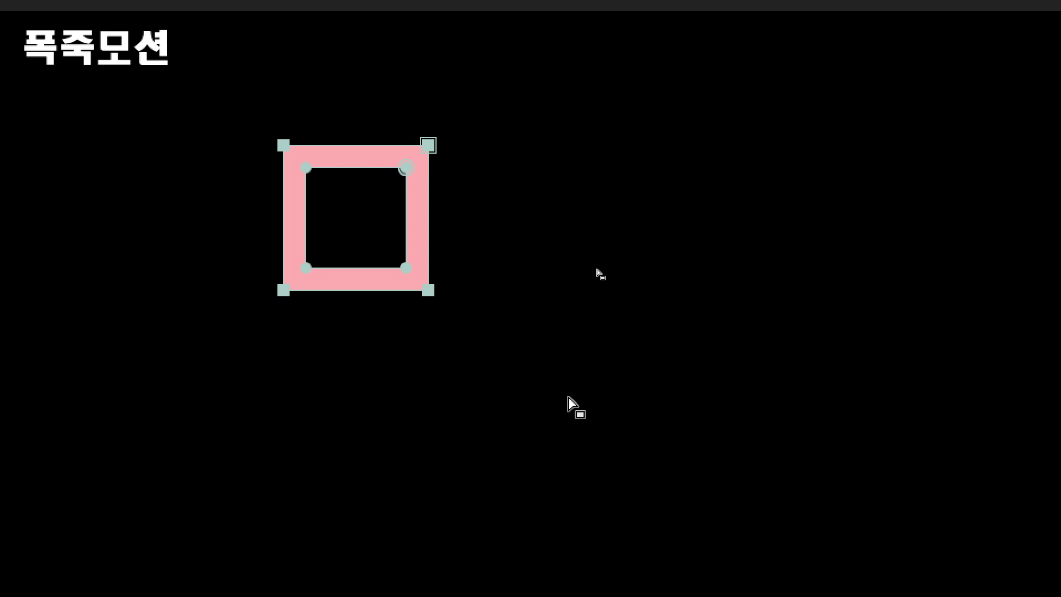
At frame 0, scale the 아웃라인 mask down around its centre until it sits just inside the 인라인 mask
double_click(430, 294)
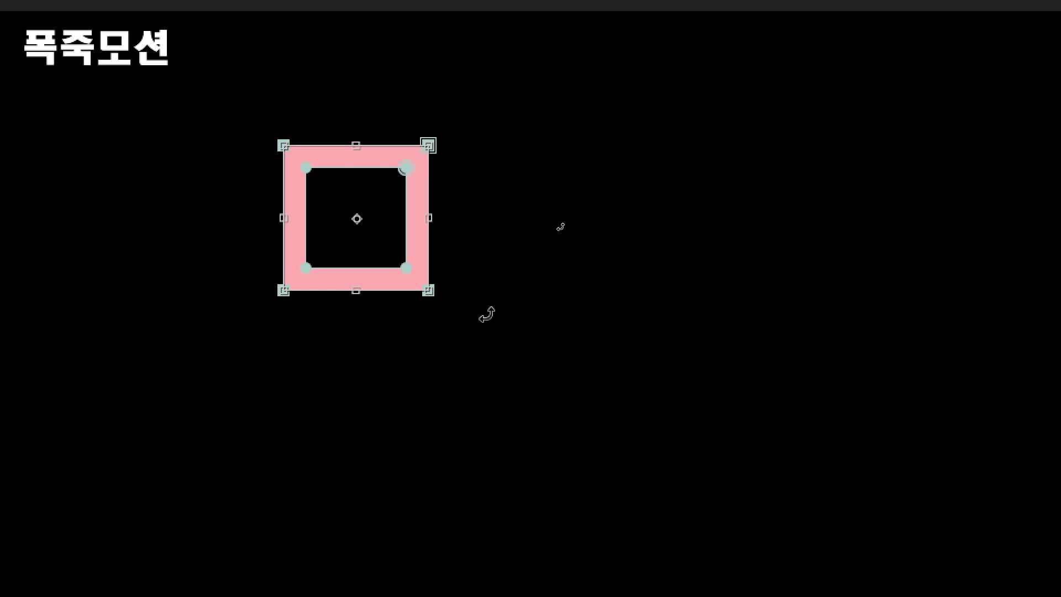
drag(429, 291, 407, 285)
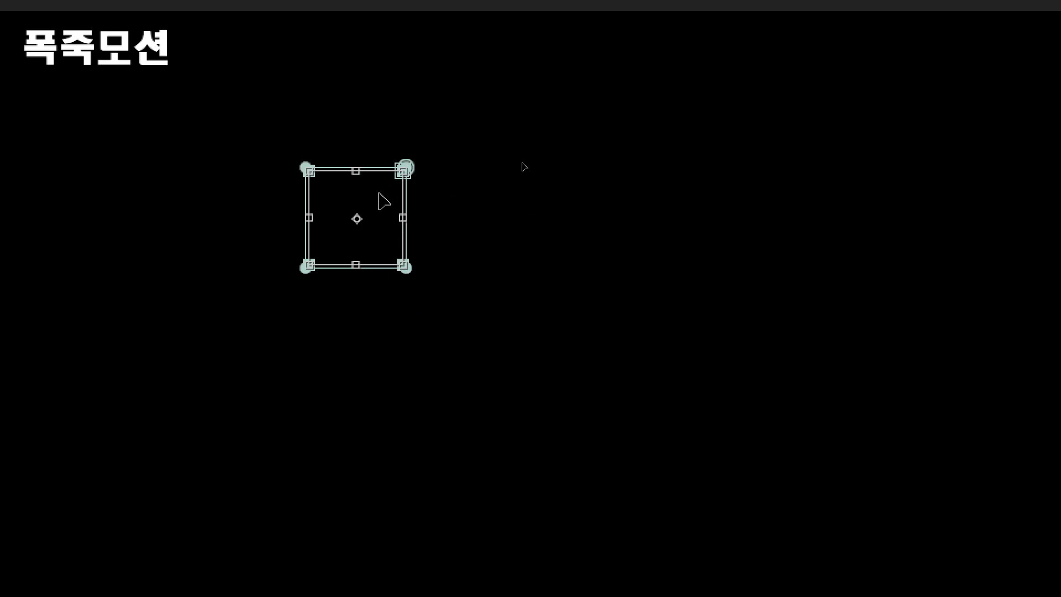
key(Return)
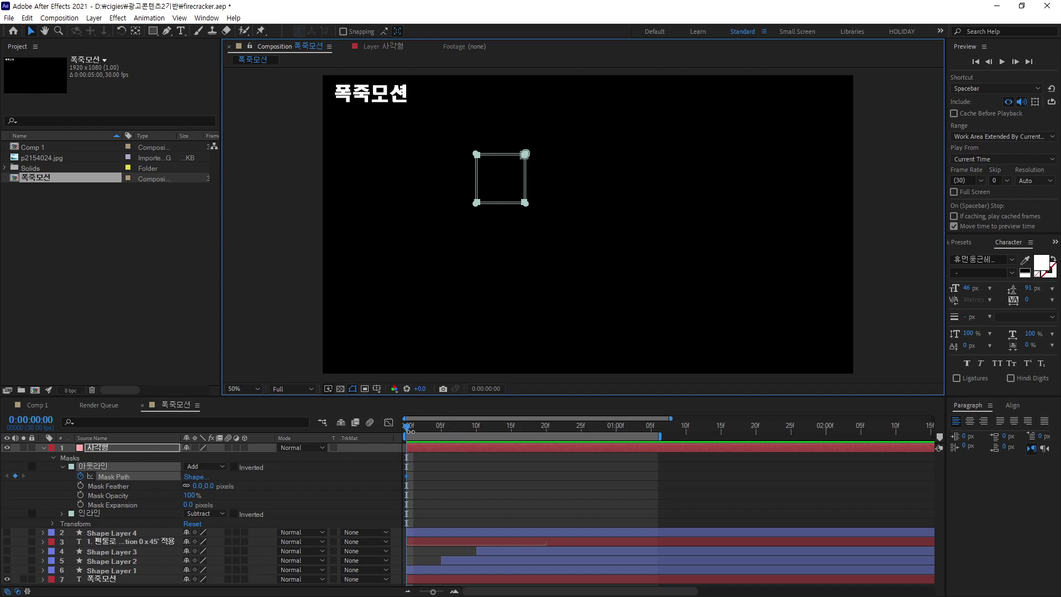
At 15 frames, scale the 아웃라인 mask up around its centre until the pink frame surrounds the 인라인 mask
drag(408, 426, 510, 436)
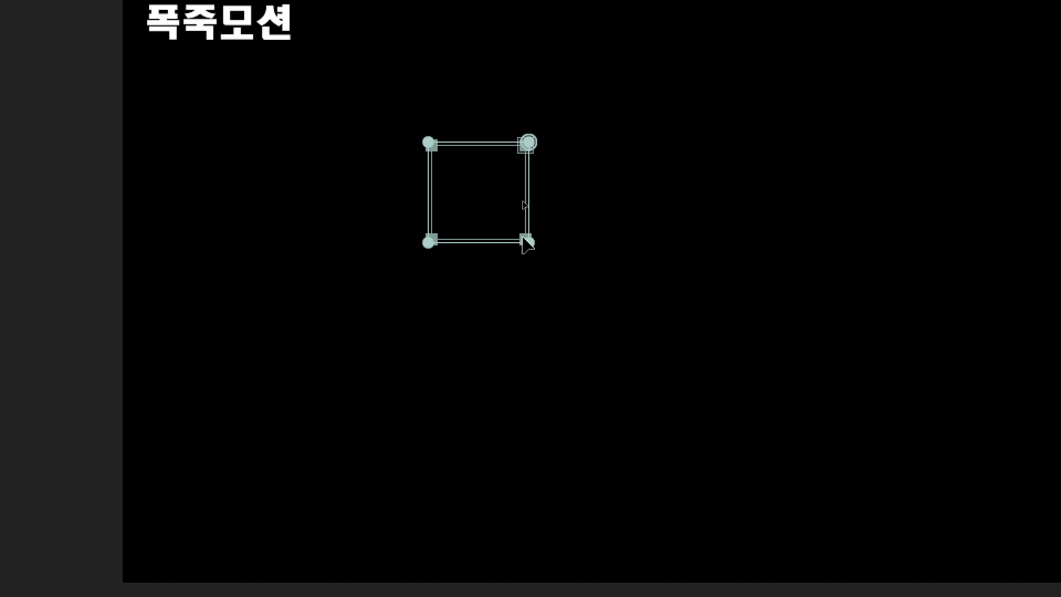
double_click(526, 242)
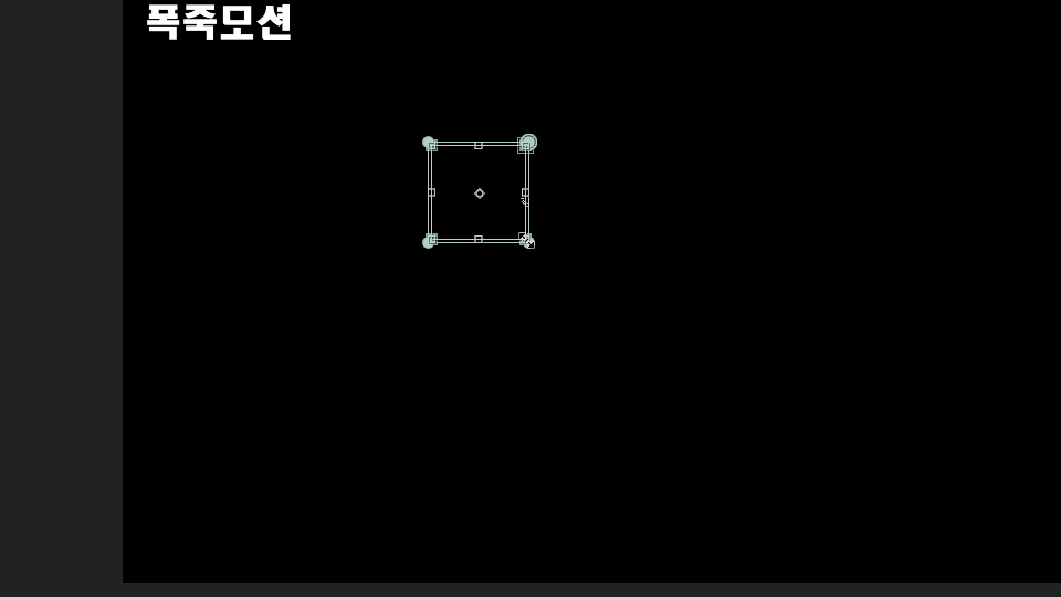
drag(528, 242, 558, 265)
key(Return)
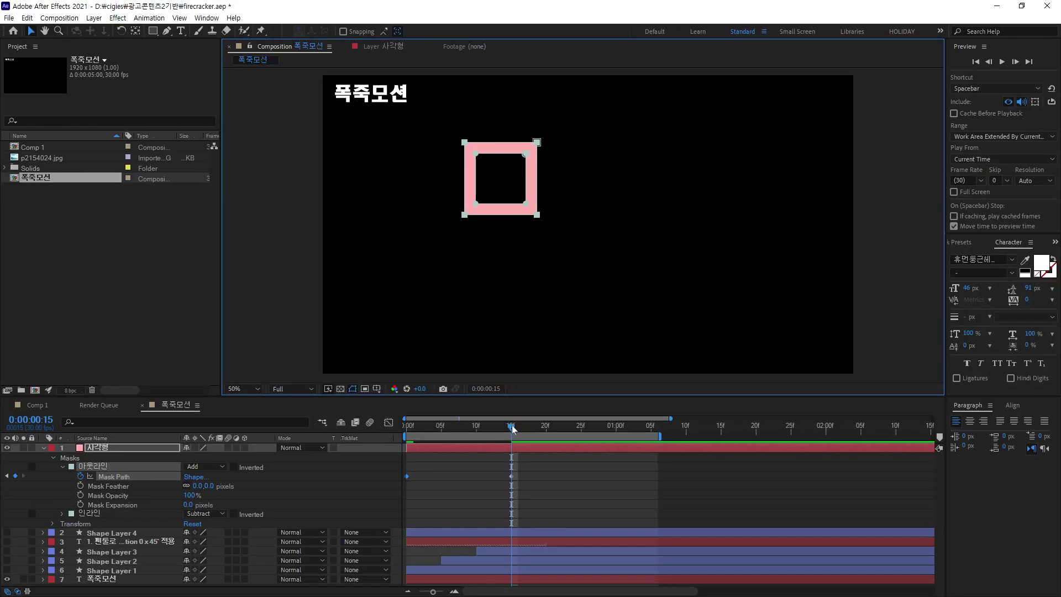
Preview the 아웃라인 mask's growth animation and return to 15 frames
drag(513, 428, 511, 458)
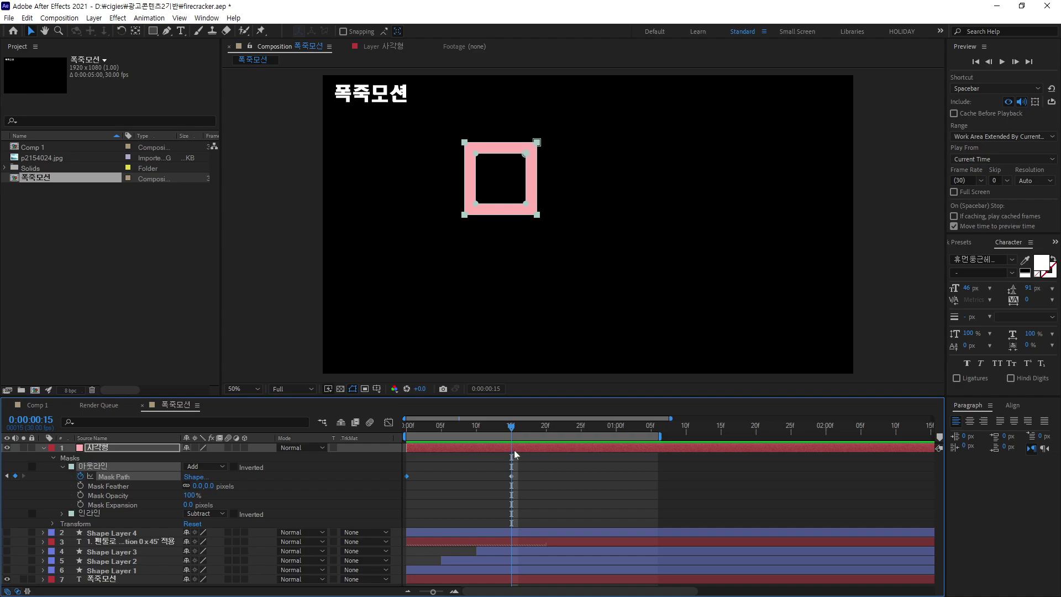
key(space)
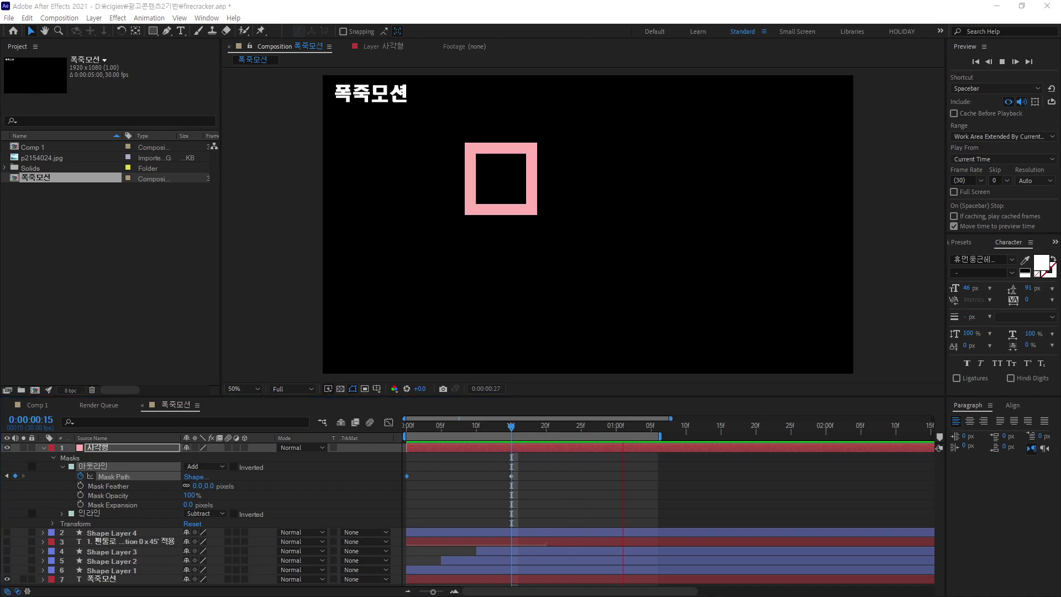
drag(512, 427, 511, 463)
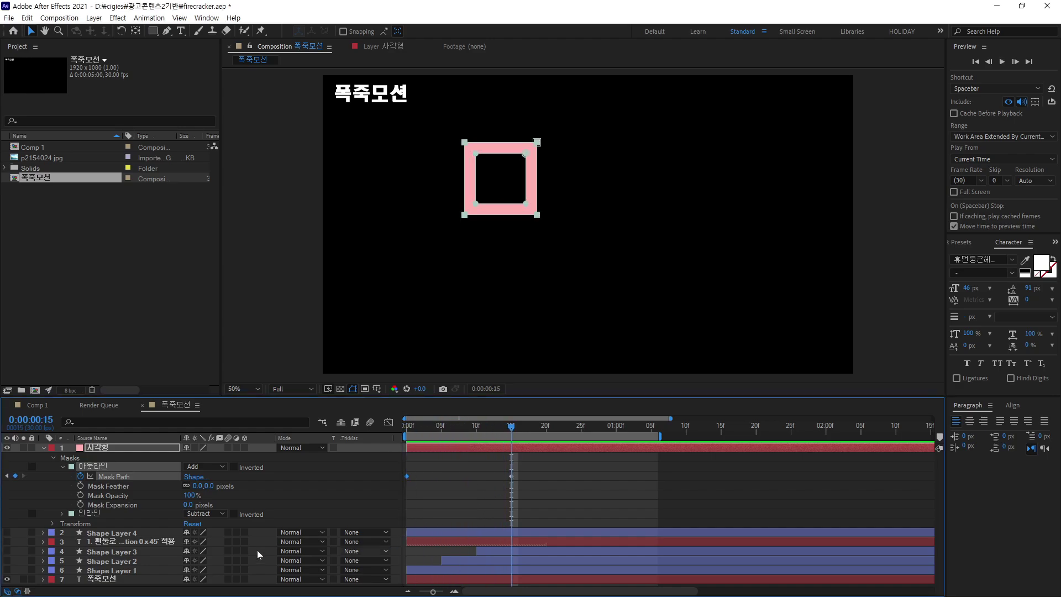
Start Mask Path keyframing for the 인라인 mask with a keyframe at 15 frames
click(63, 514)
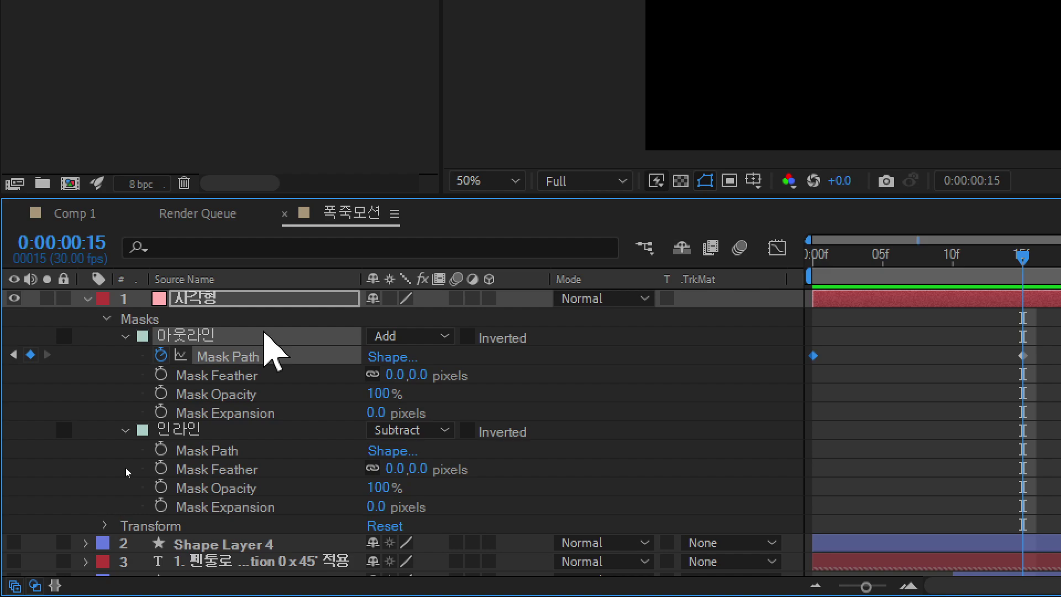
click(161, 450)
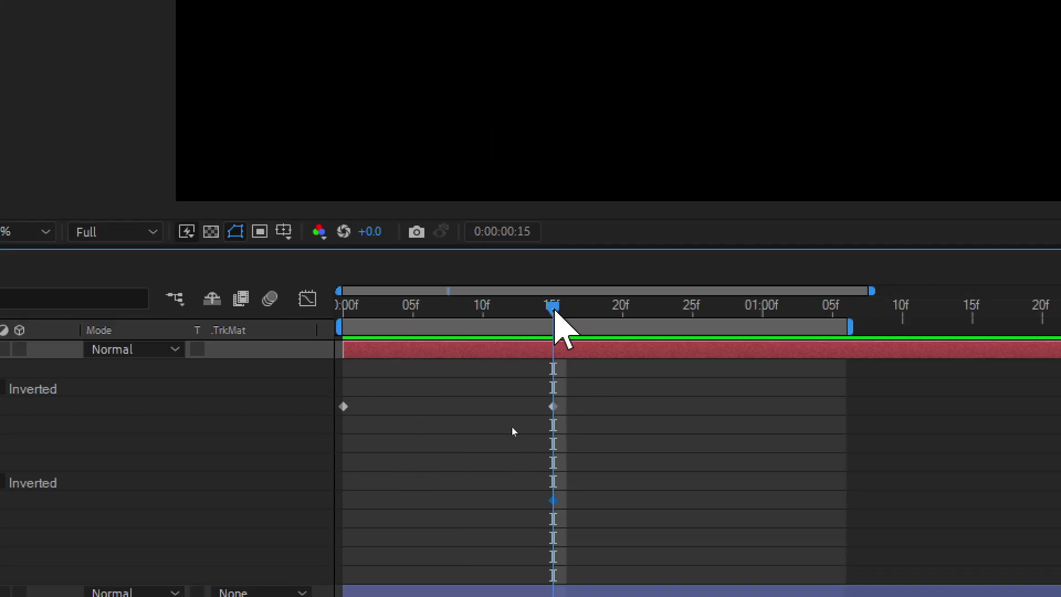
At 1 second, scale the 인라인 mask up around its centre until it just covers the 아웃라인 mask
drag(563, 325, 760, 327)
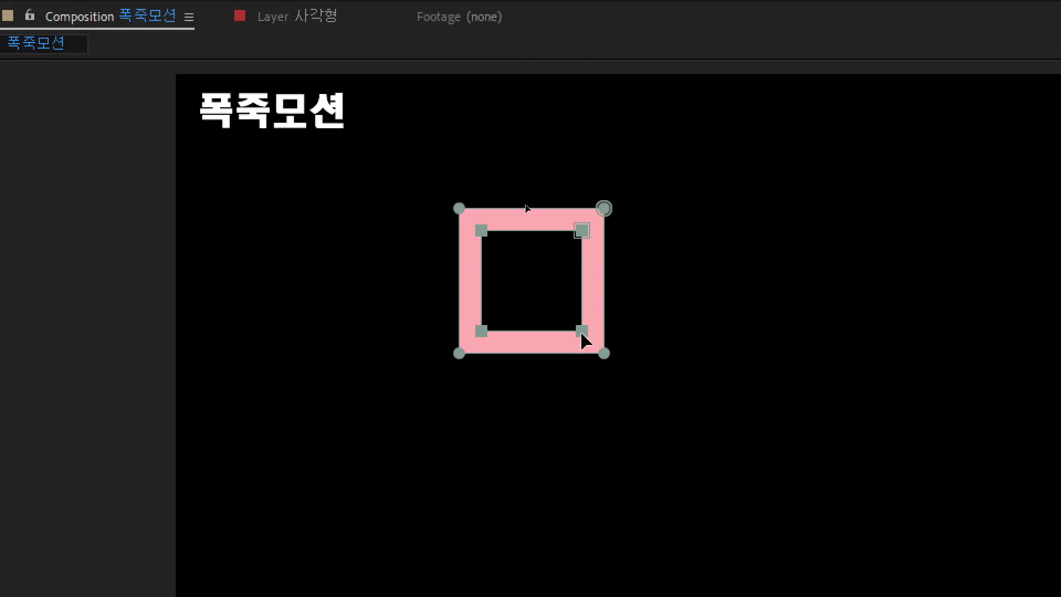
double_click(580, 338)
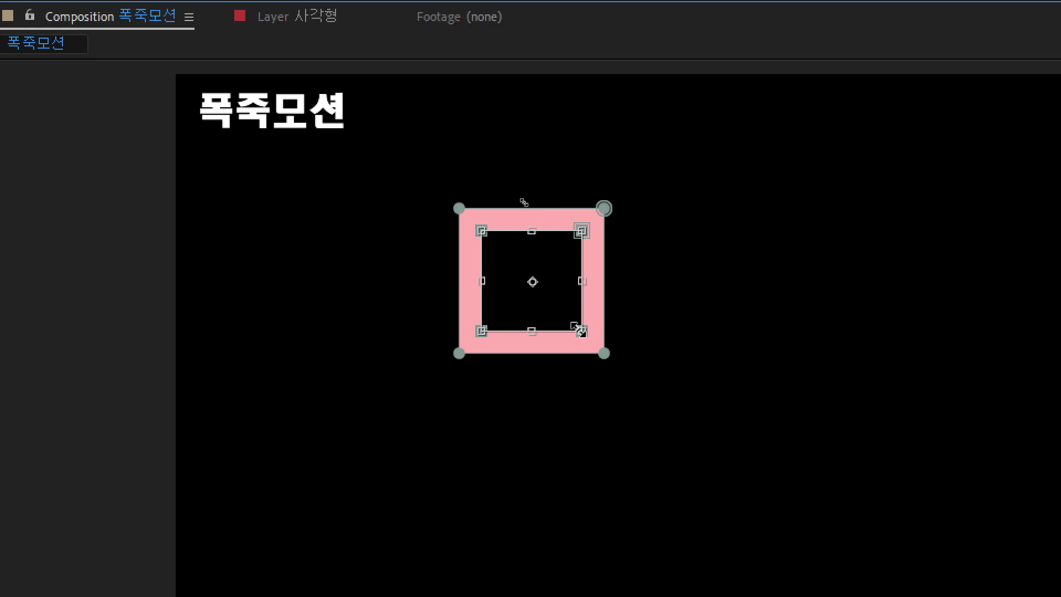
drag(582, 332, 606, 356)
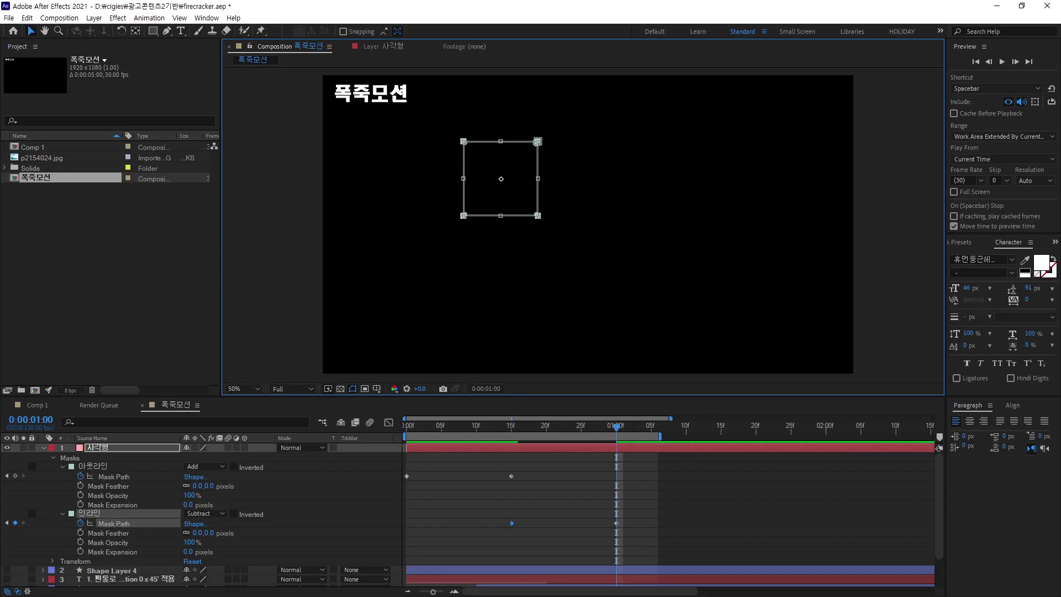
Preview the square's burst animation and scrub back through the frames between the mask keyframes
key(space)
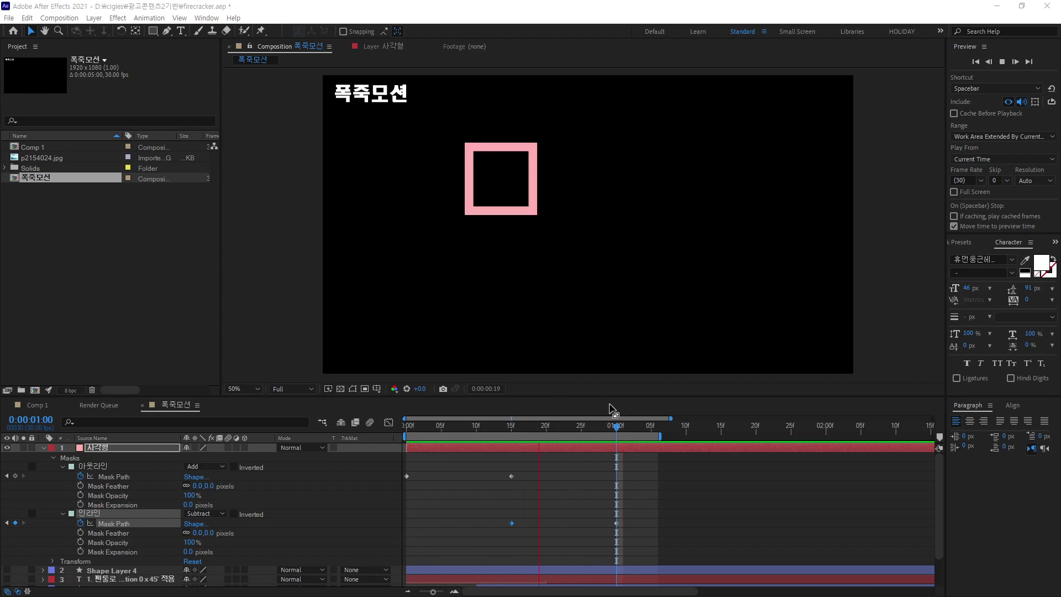
drag(618, 428, 526, 438)
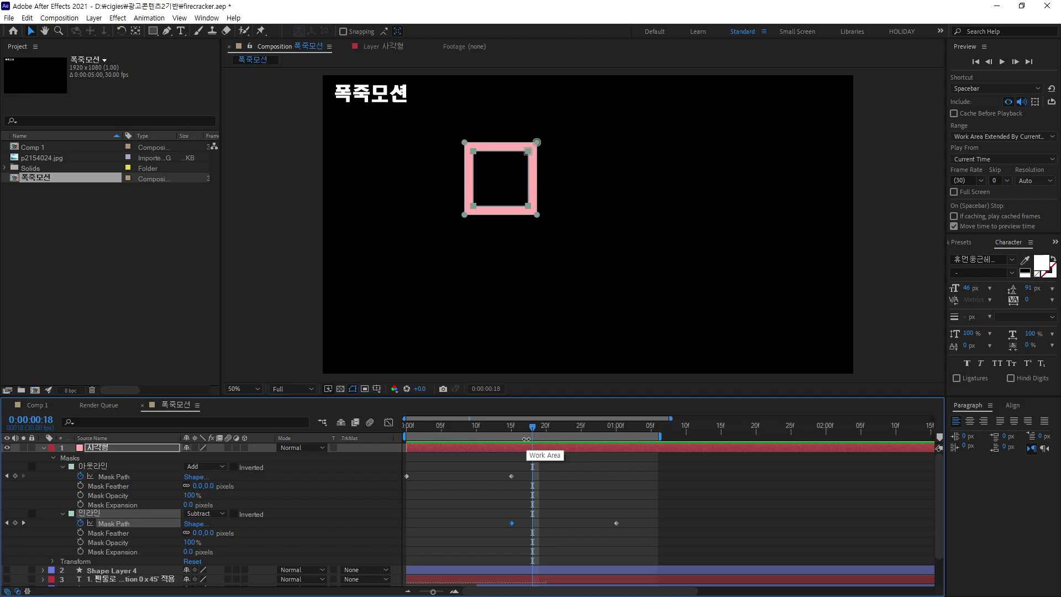
key(Page_Up)
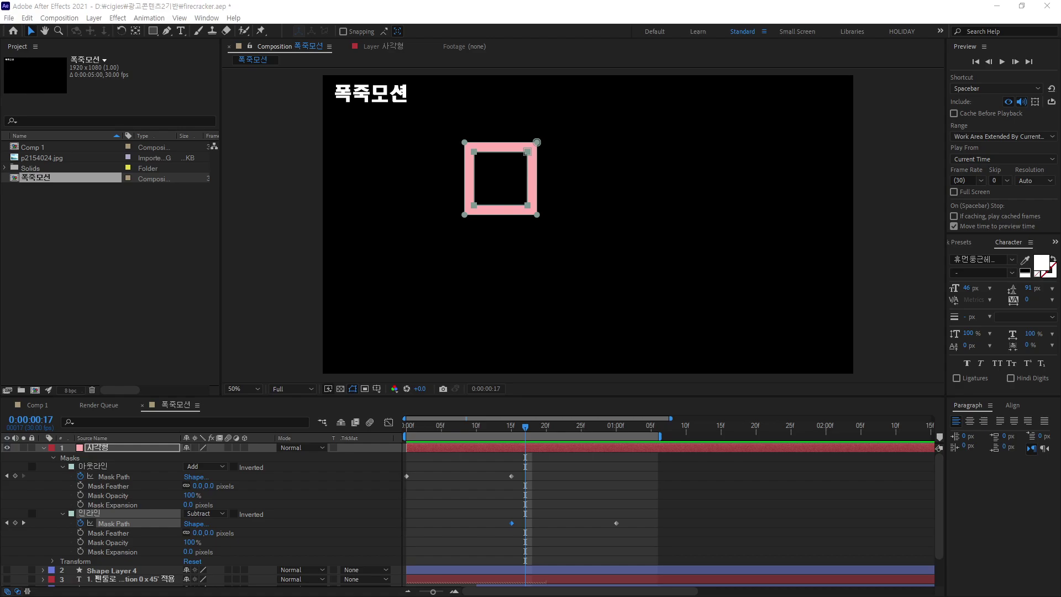
drag(526, 430, 483, 430)
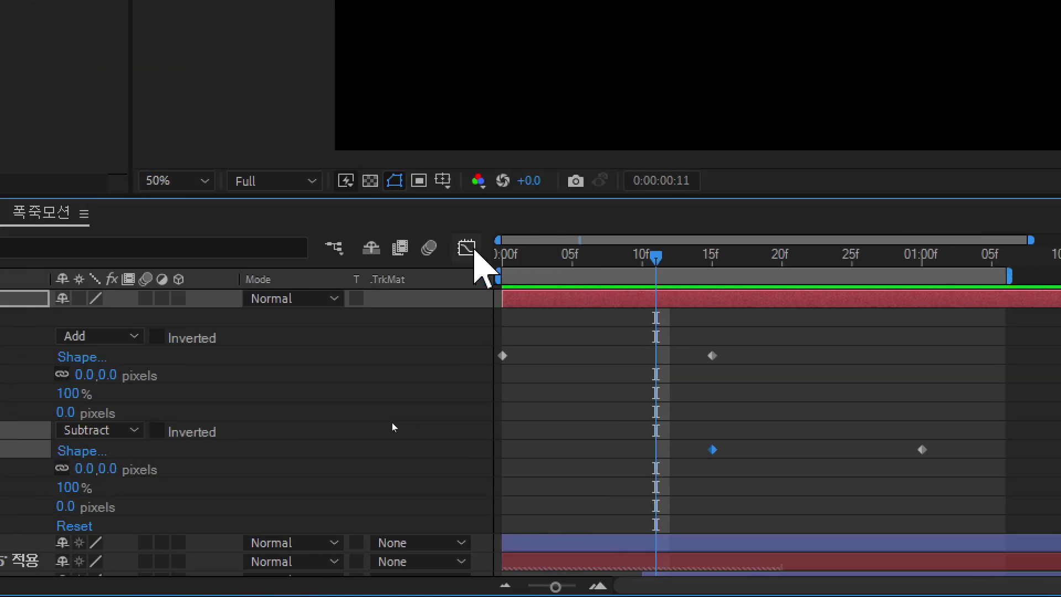
Open the Graph Editor with the speed graph and display the 아웃라인 mask's Mask Path curve
click(467, 248)
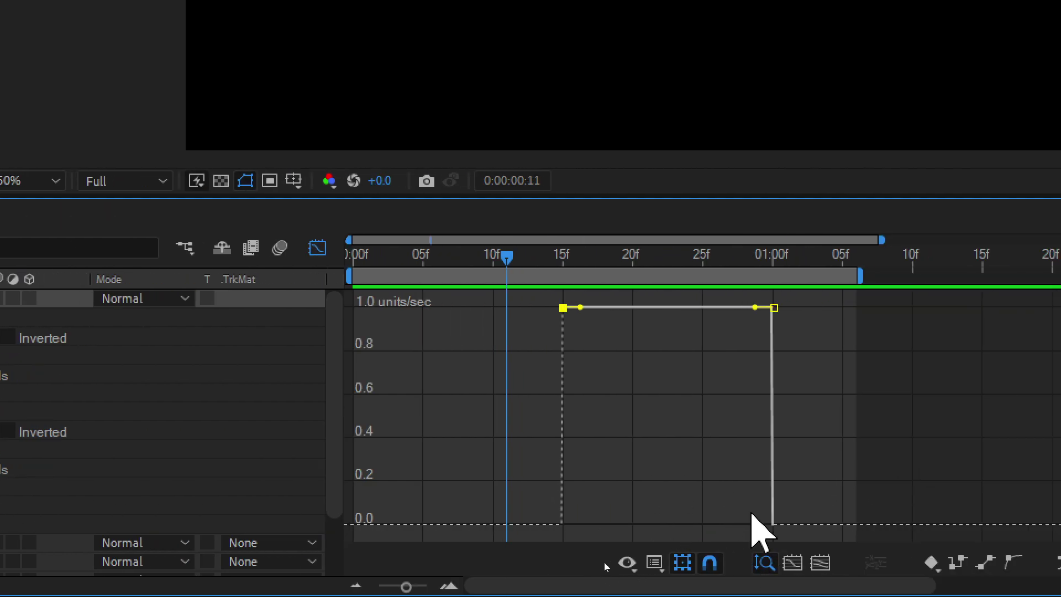
click(655, 565)
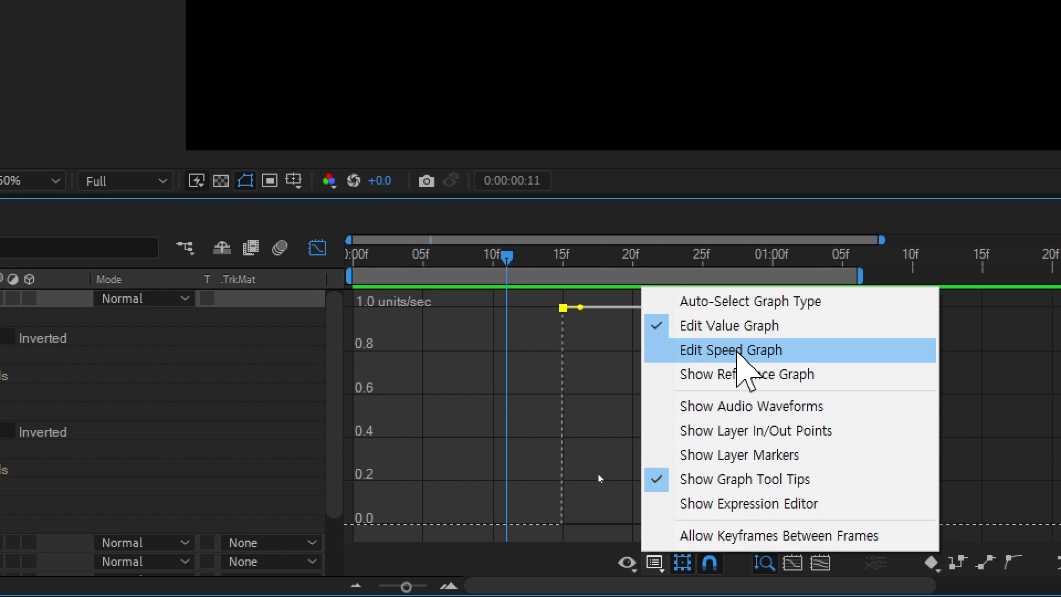
click(742, 350)
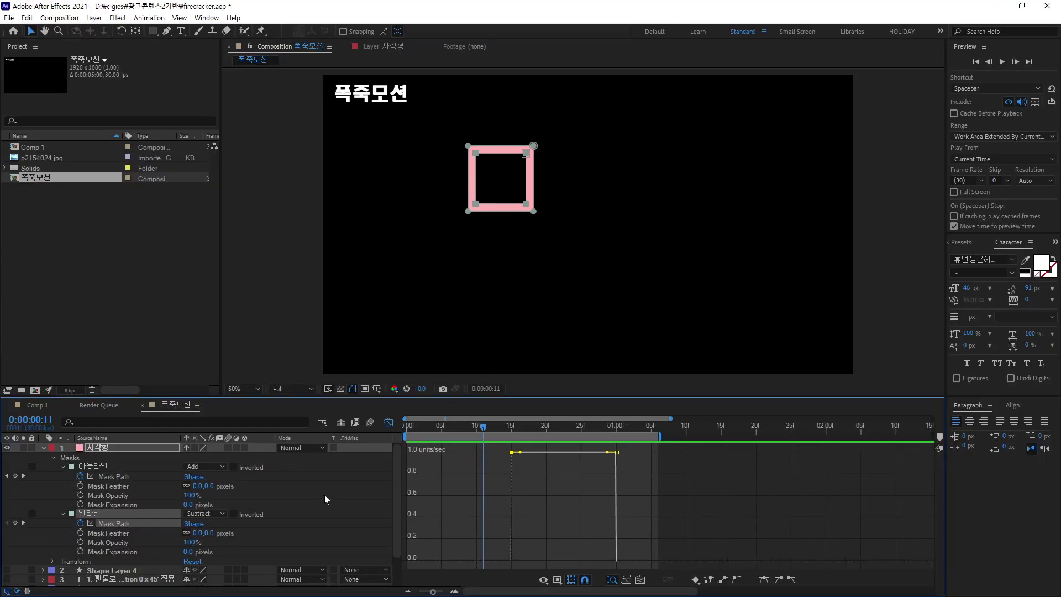
click(105, 466)
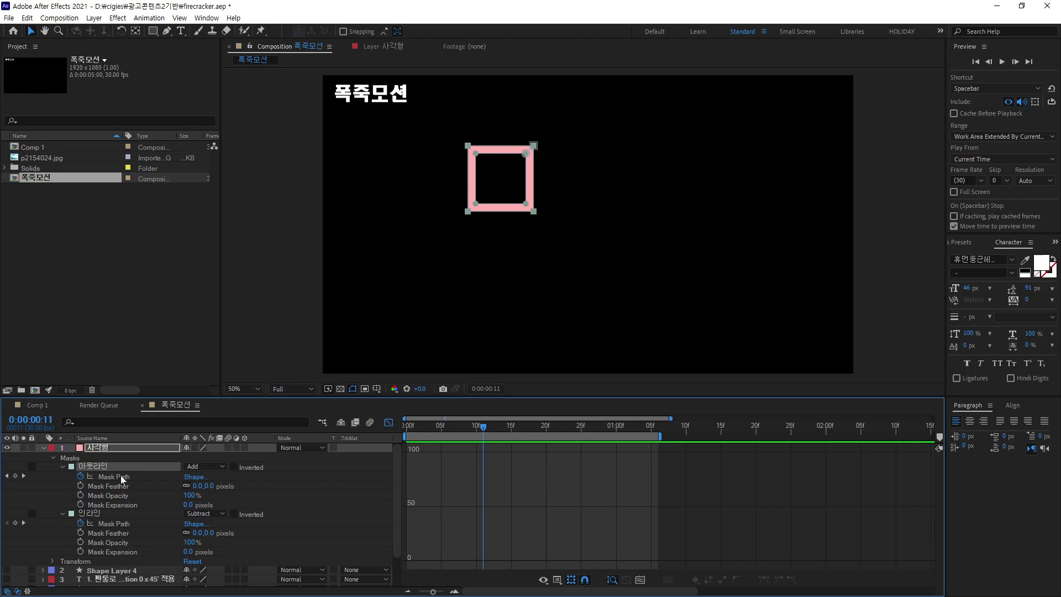
click(120, 476)
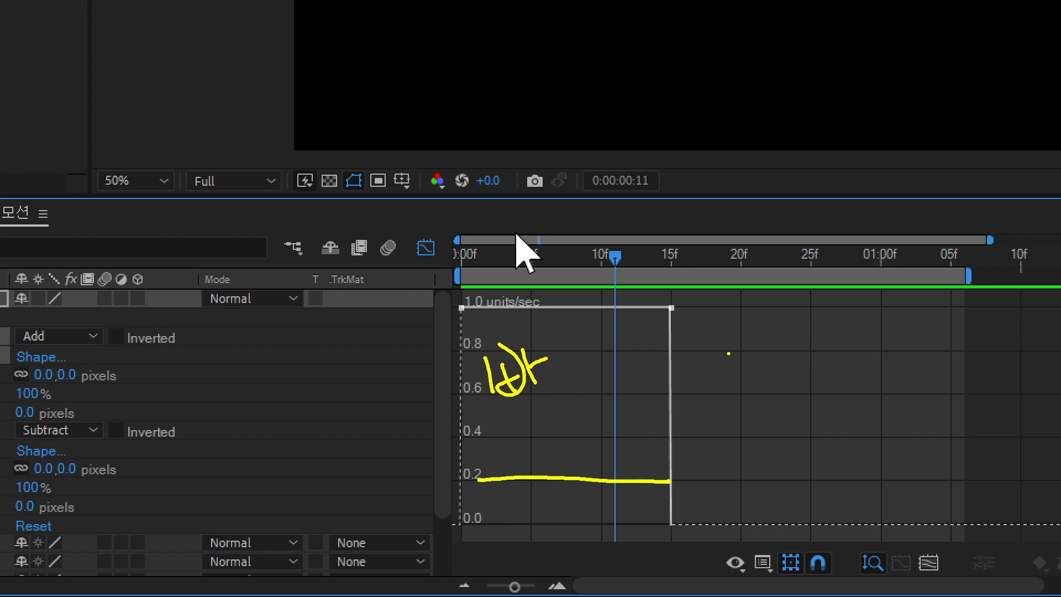
Examine the Keyframe Velocity settings of the 아웃라인 Mask Path keyframe at frame 0 without changing them
mouse_move(470, 312)
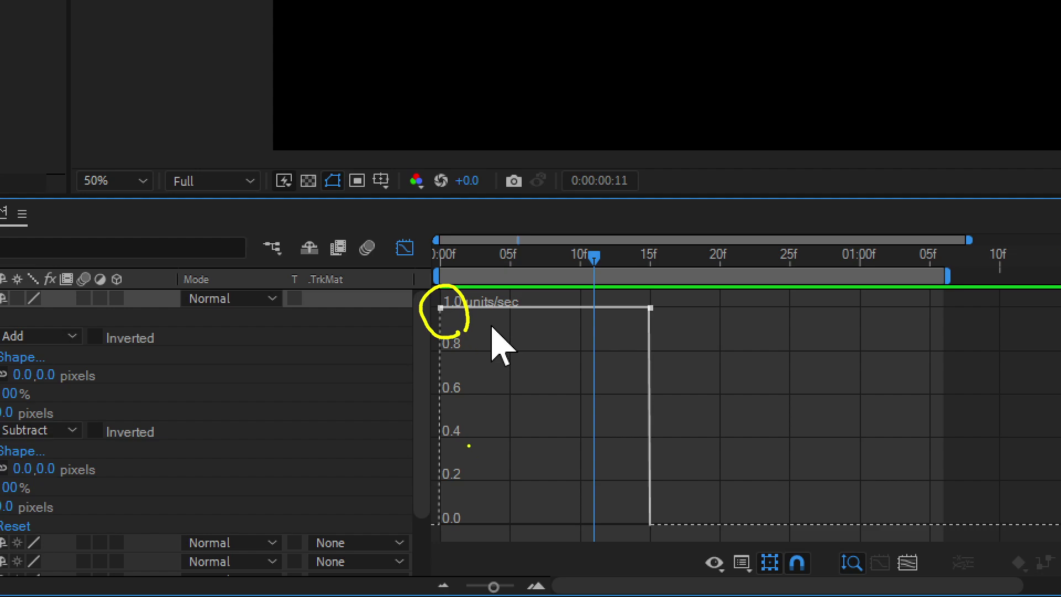
double_click(441, 308)
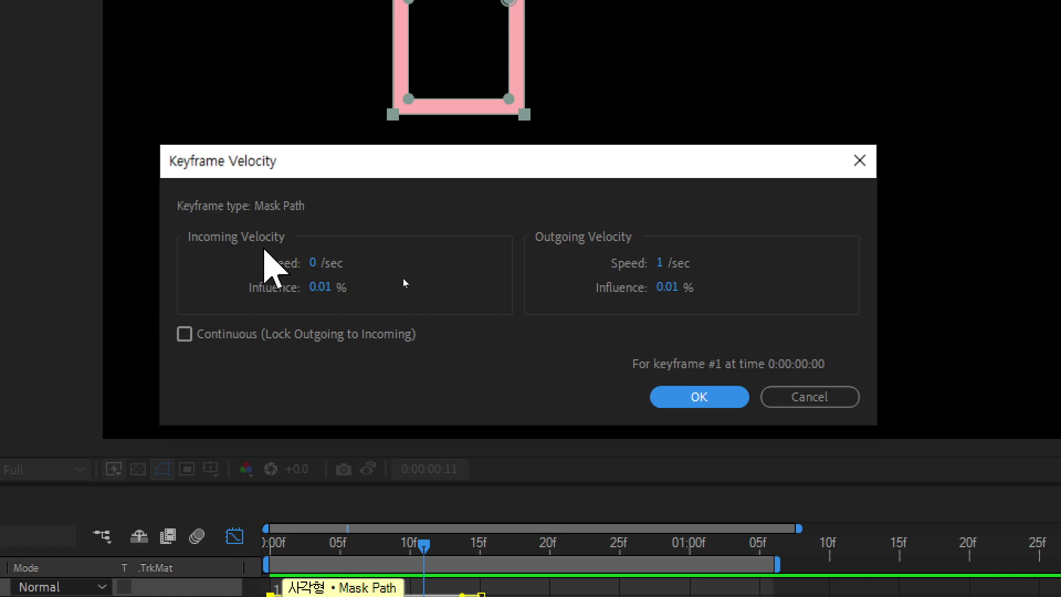
key(Return)
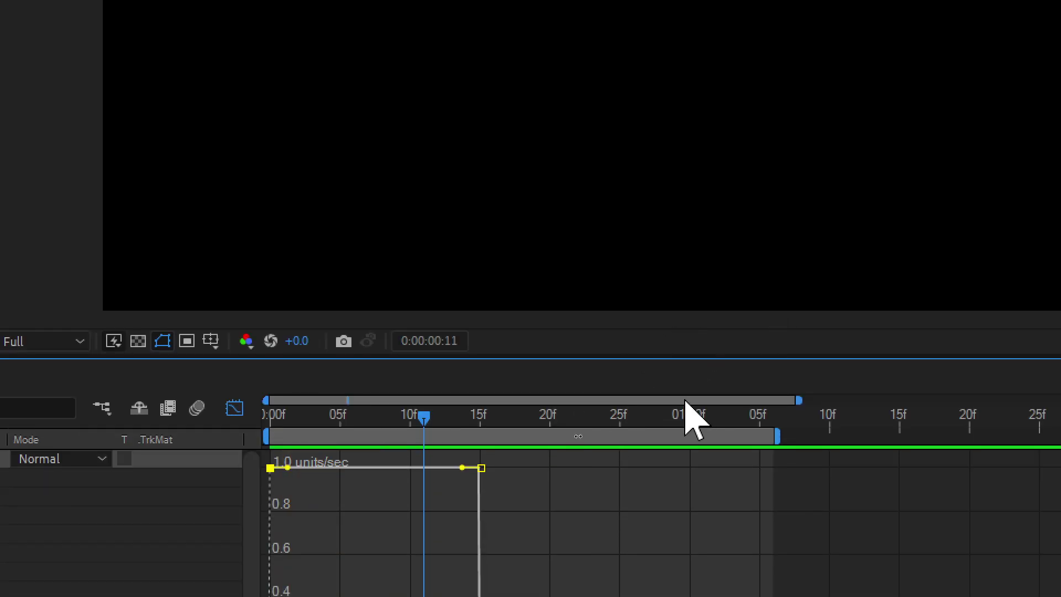
right_click(273, 331)
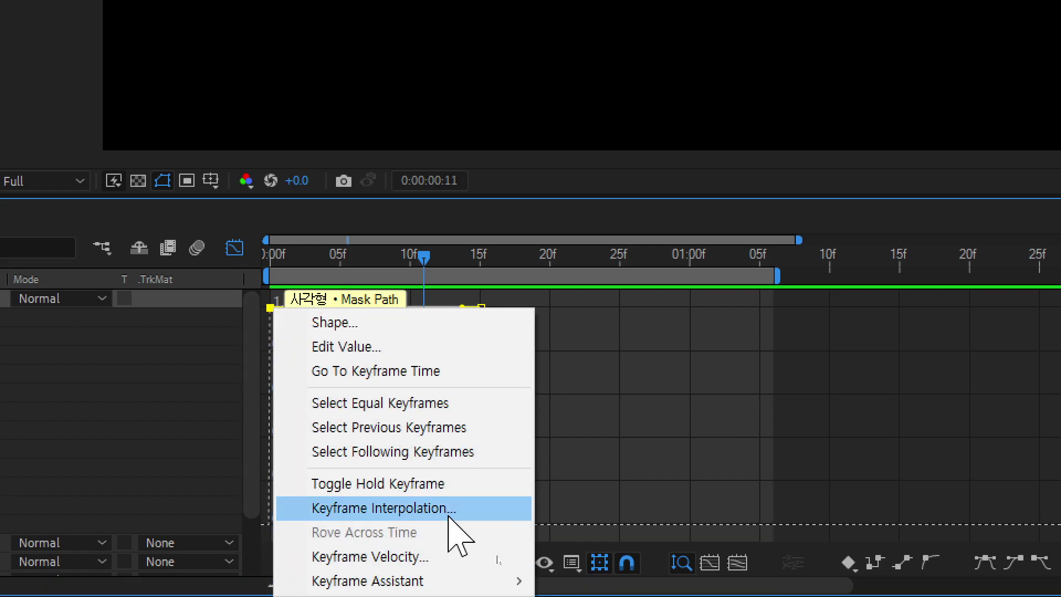
click(406, 557)
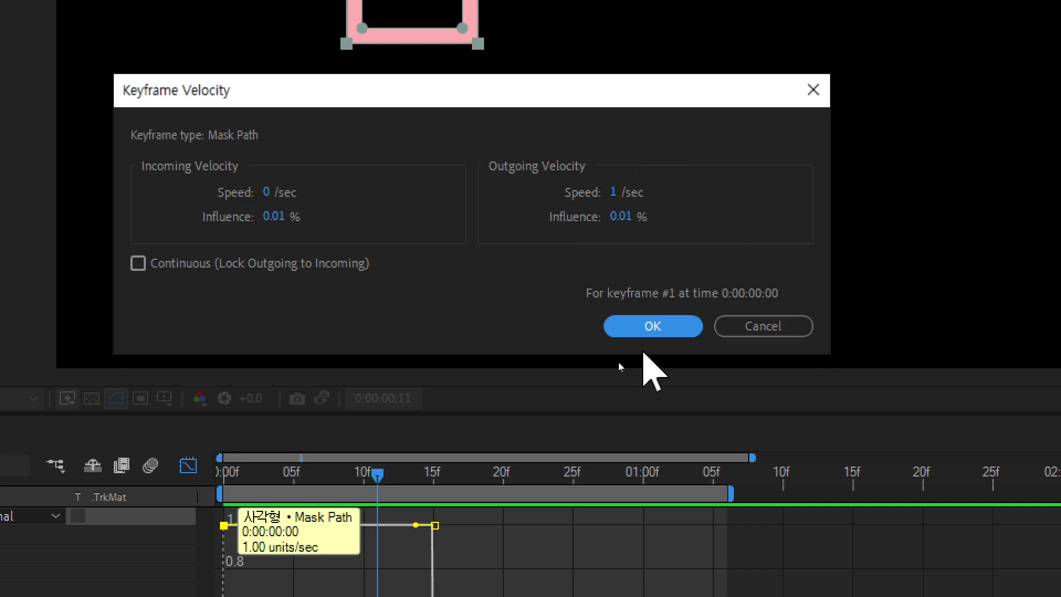
click(660, 329)
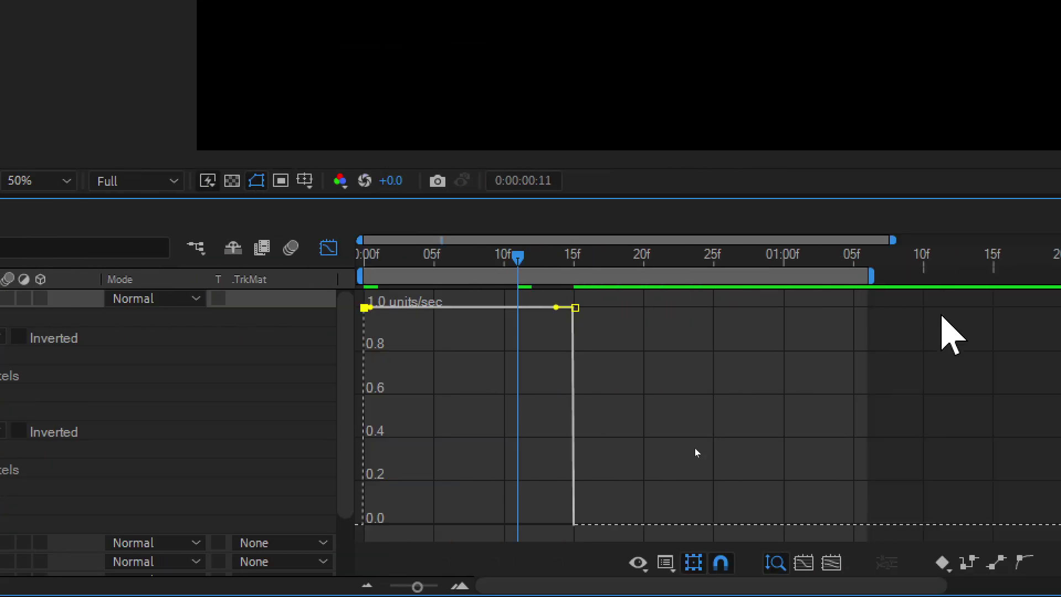
Set the incoming velocity of the 아웃라인 Mask Path keyframe at 15 frames to 0.2/sec with 60% influence
mouse_move(575, 308)
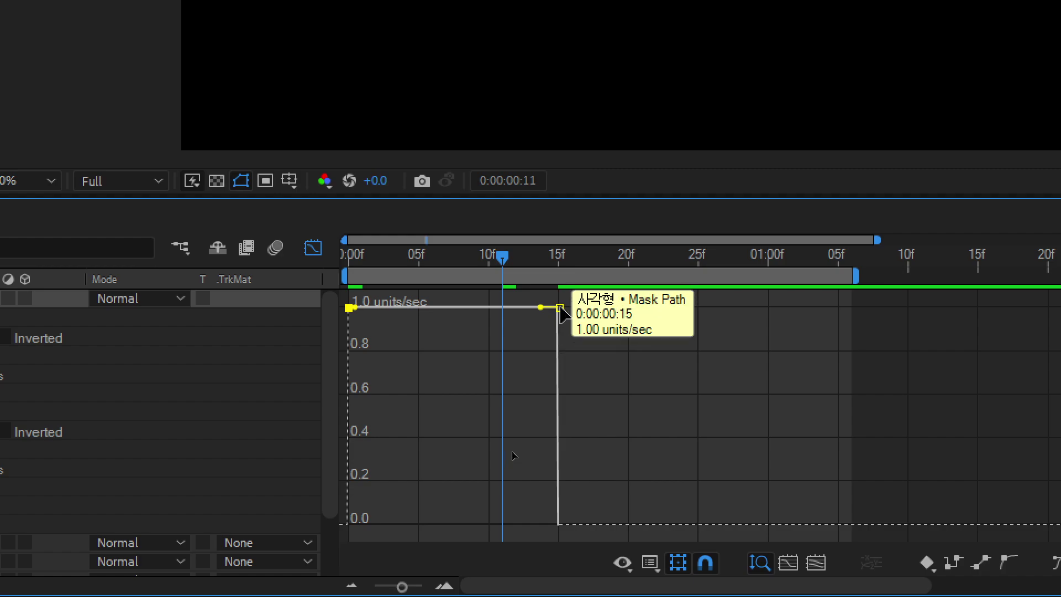
click(560, 307)
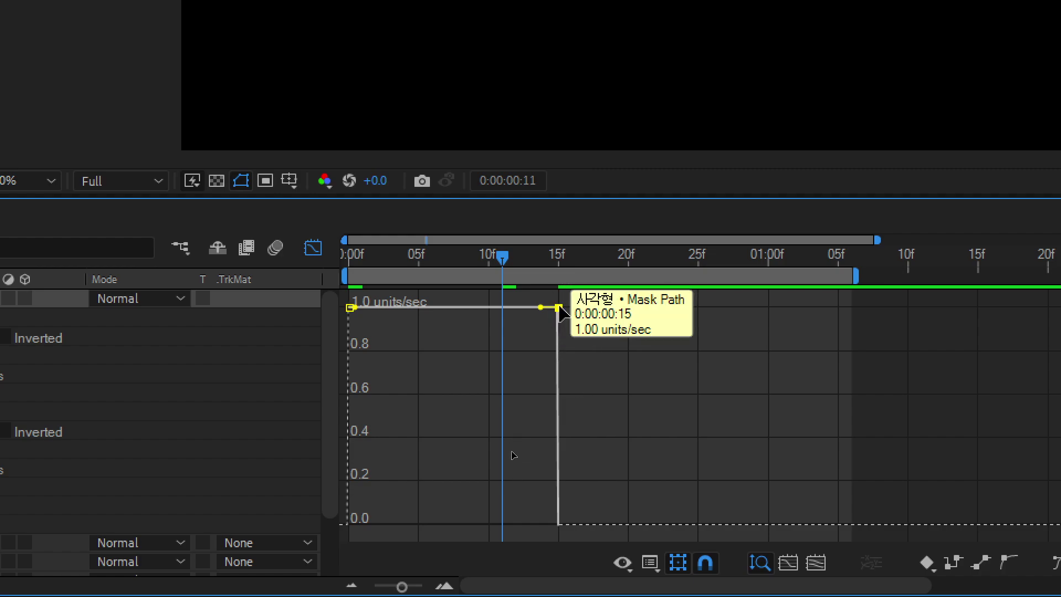
double_click(559, 308)
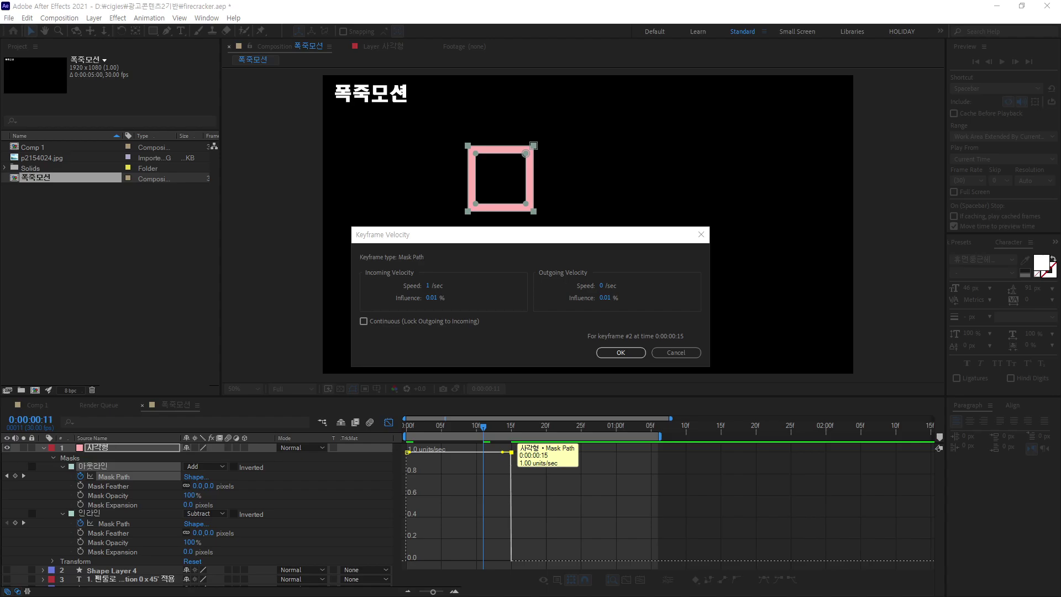
click(461, 342)
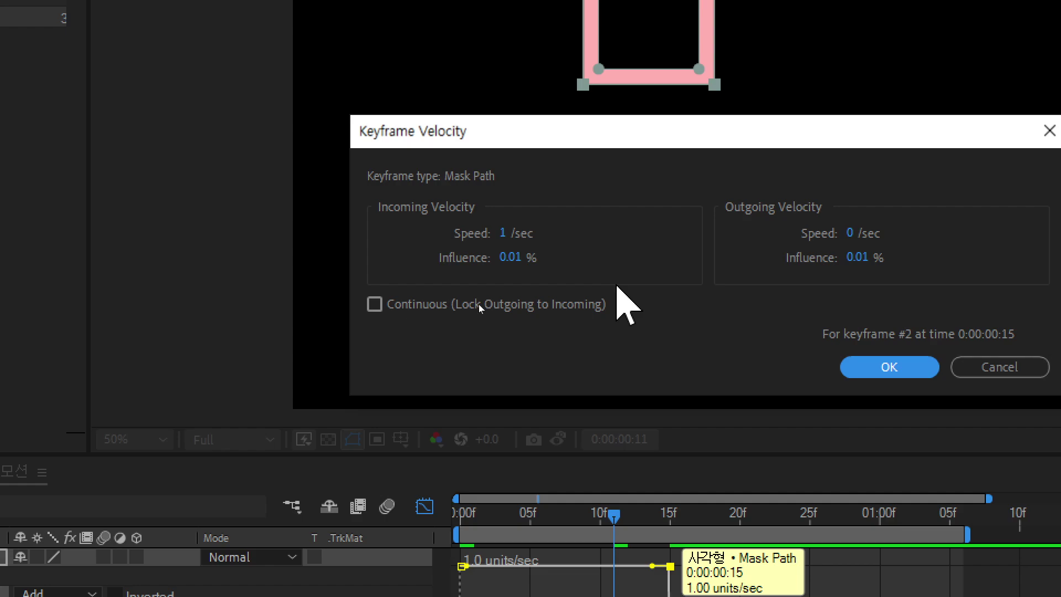
click(503, 233)
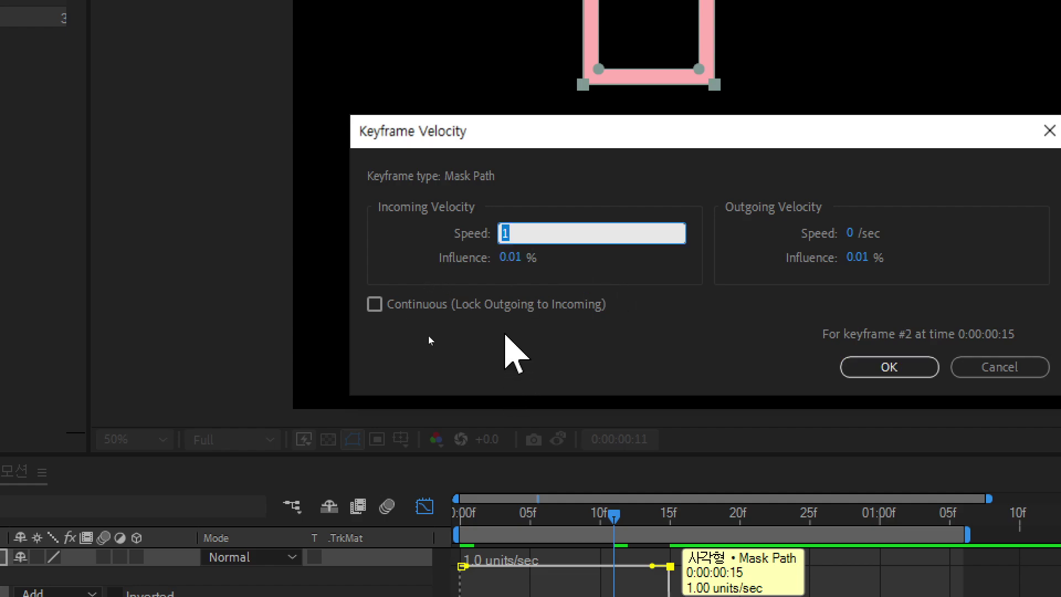
text(0.2)
key(Tab)
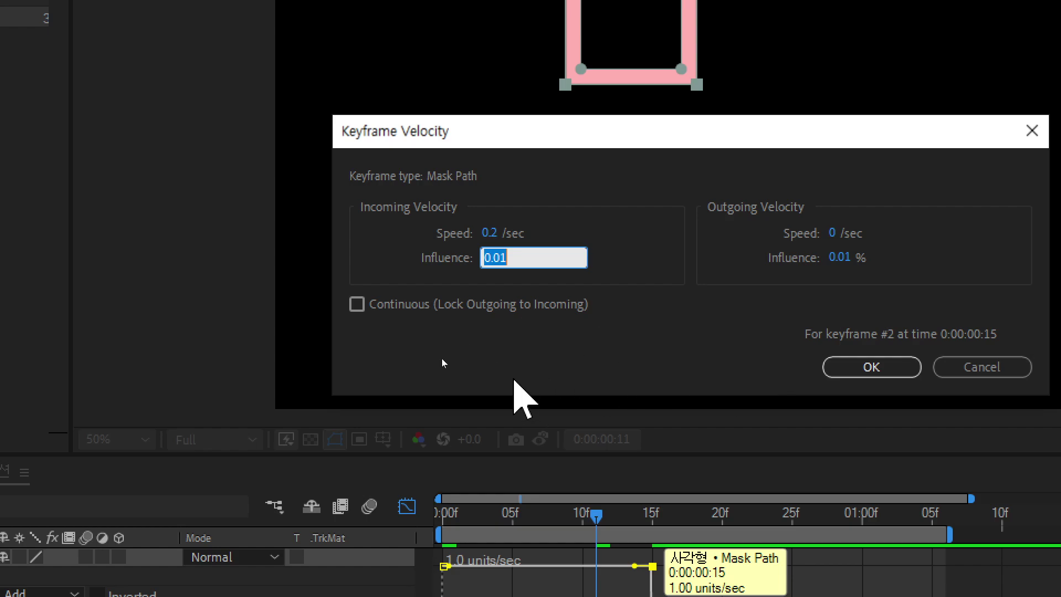
text(60)
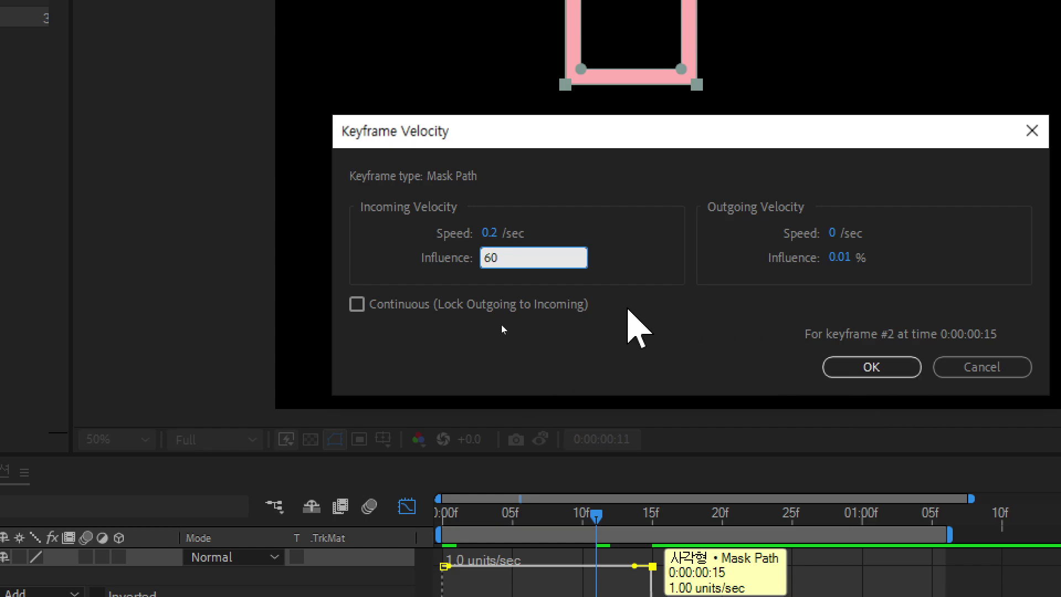
click(629, 311)
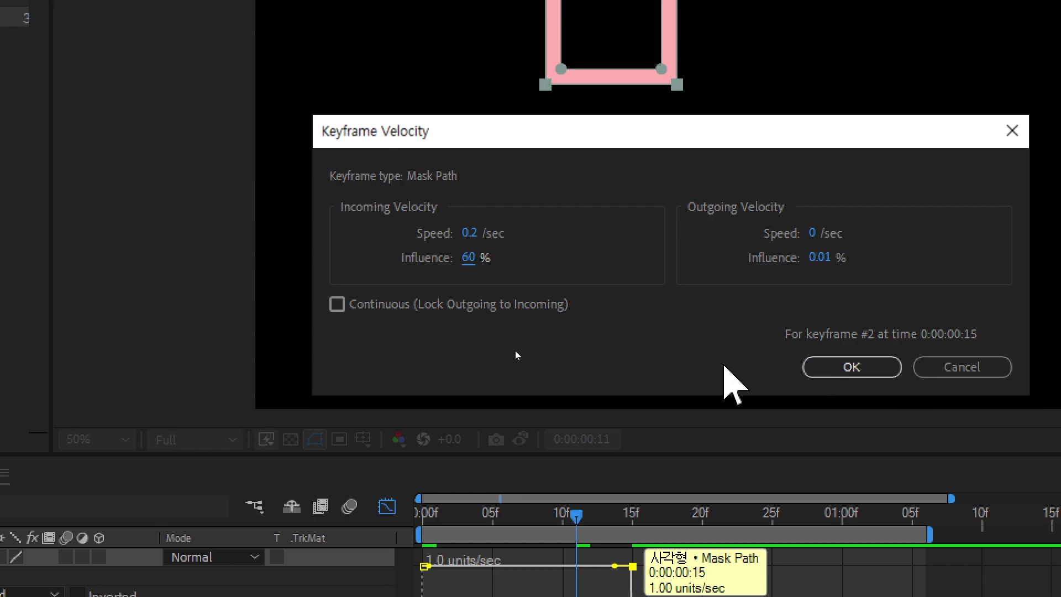
click(851, 366)
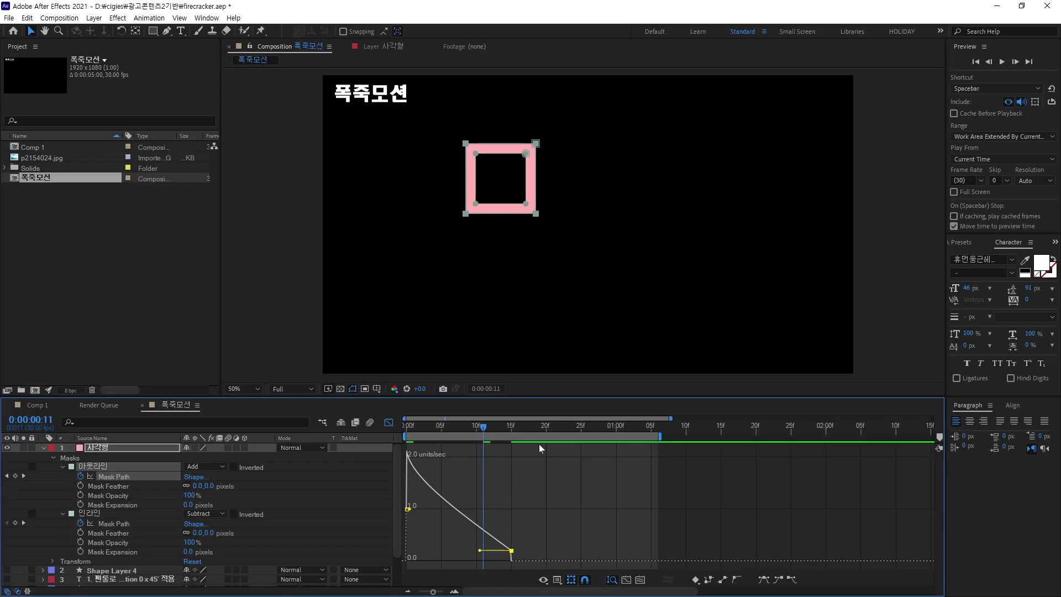
Preview the eased 아웃라인 mask animation from frame 0
drag(486, 429, 360, 437)
key(space)
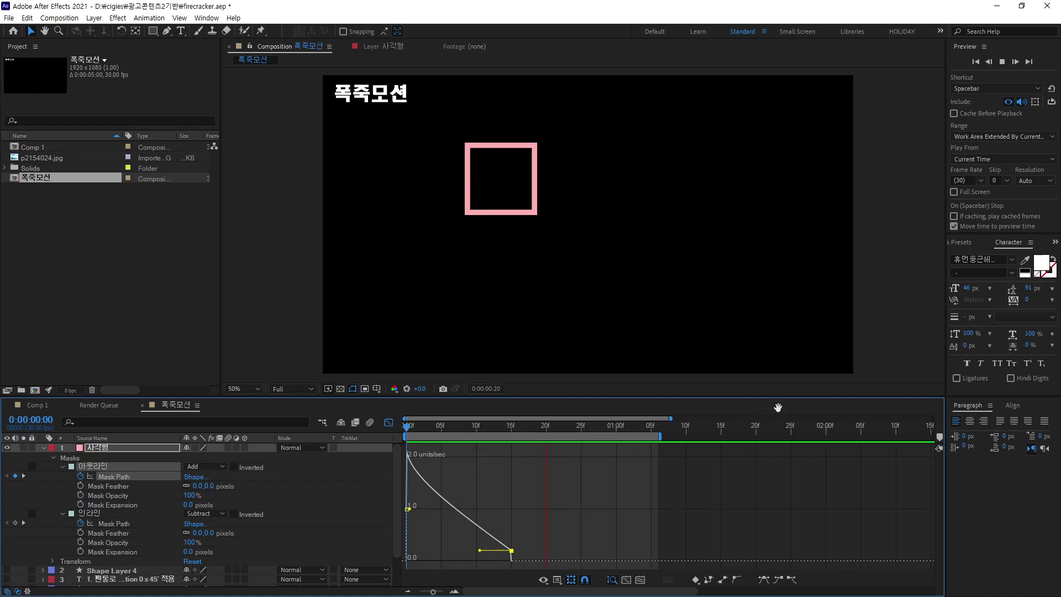
key(space)
Set the outgoing velocity of the 인라인 Mask Path keyframe at 15 frames to 0.2/sec with 60% influence
click(124, 525)
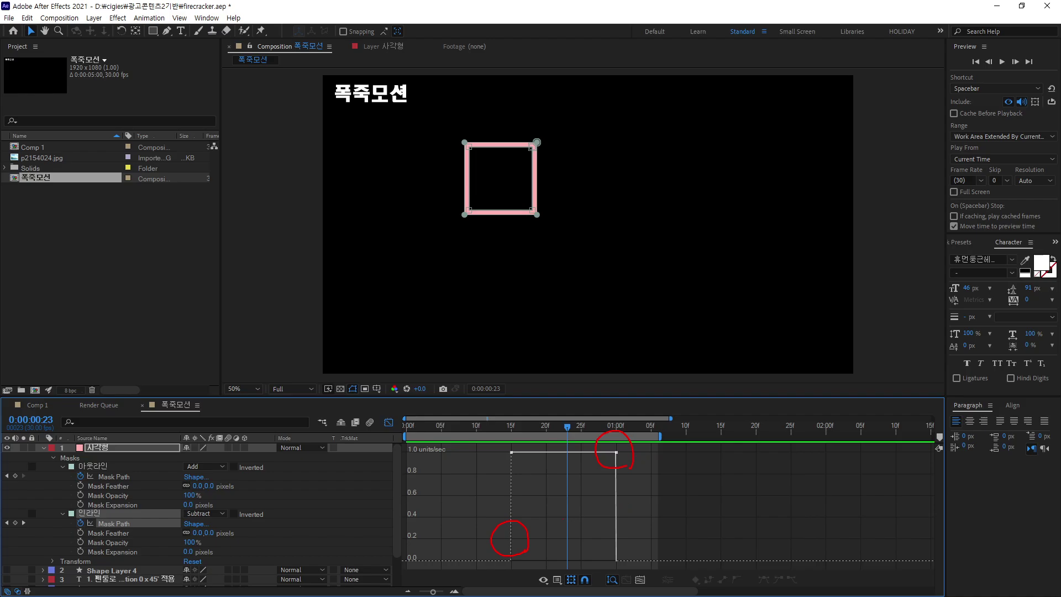
key(Escape)
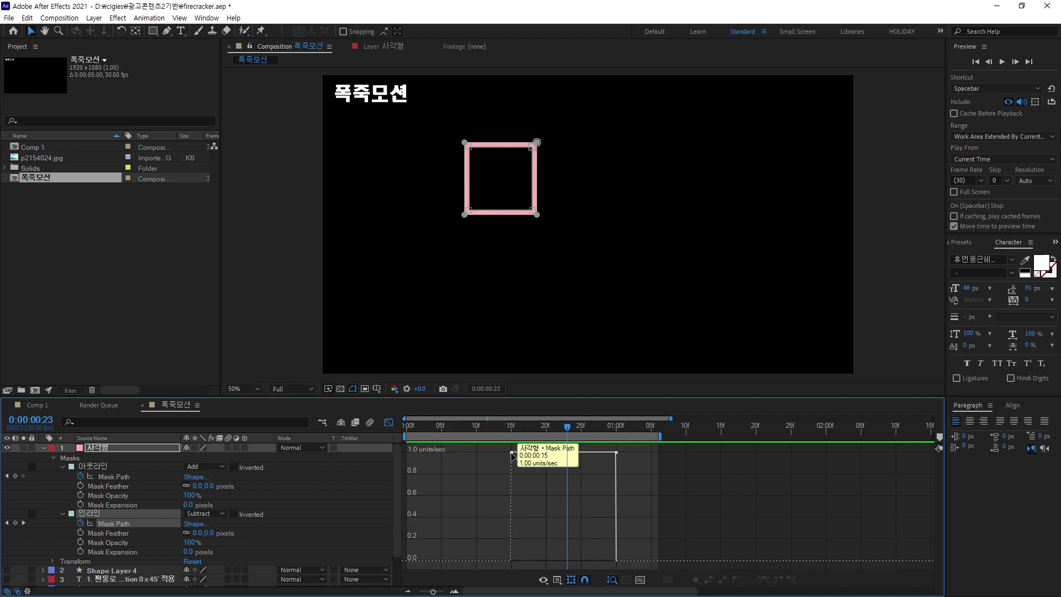
key(ctrl+4)
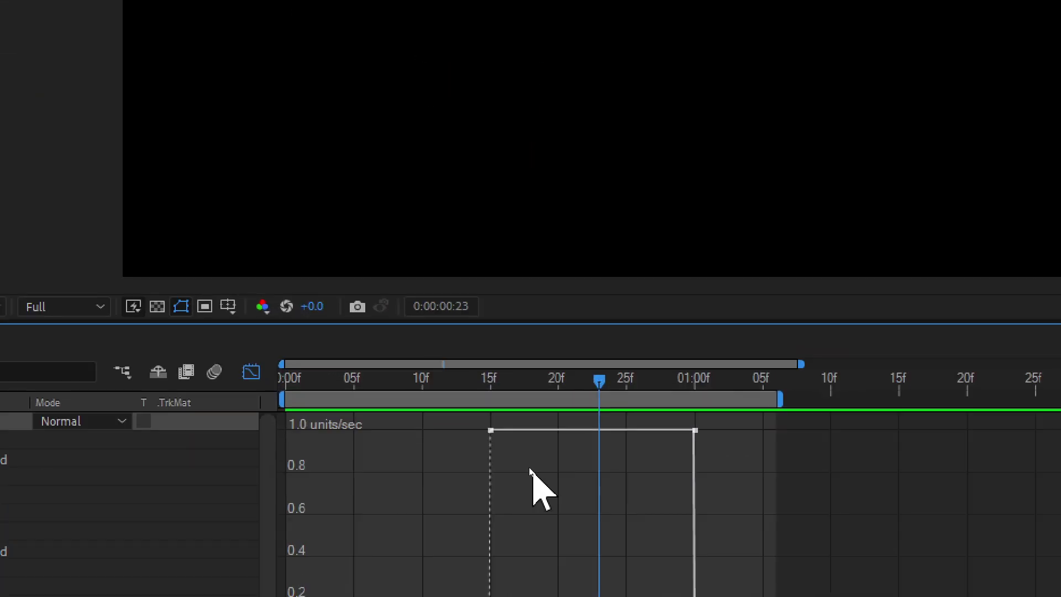
double_click(491, 433)
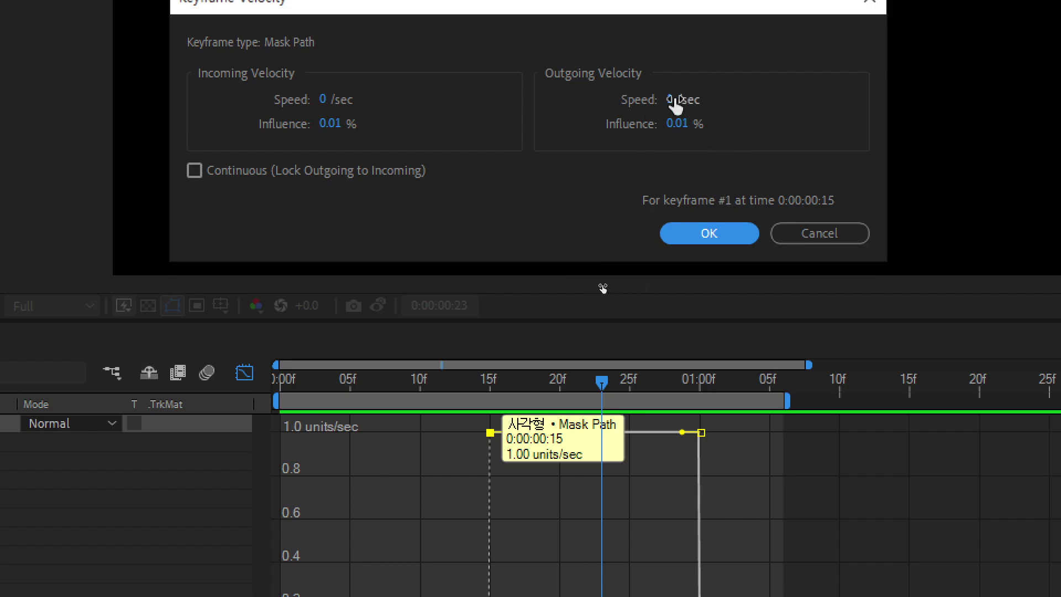
click(670, 100)
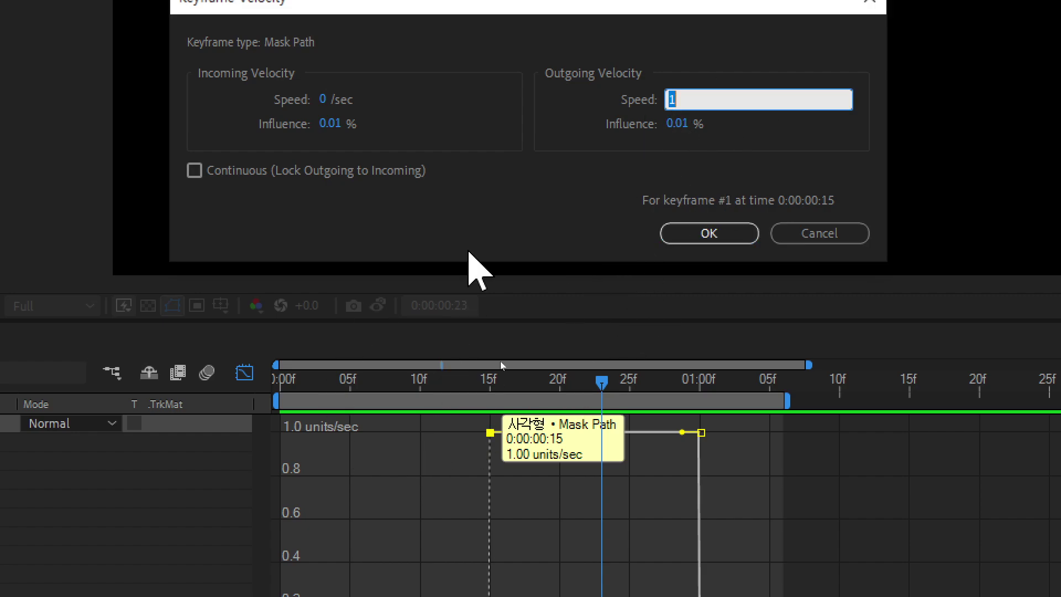
text(0.2)
key(Tab)
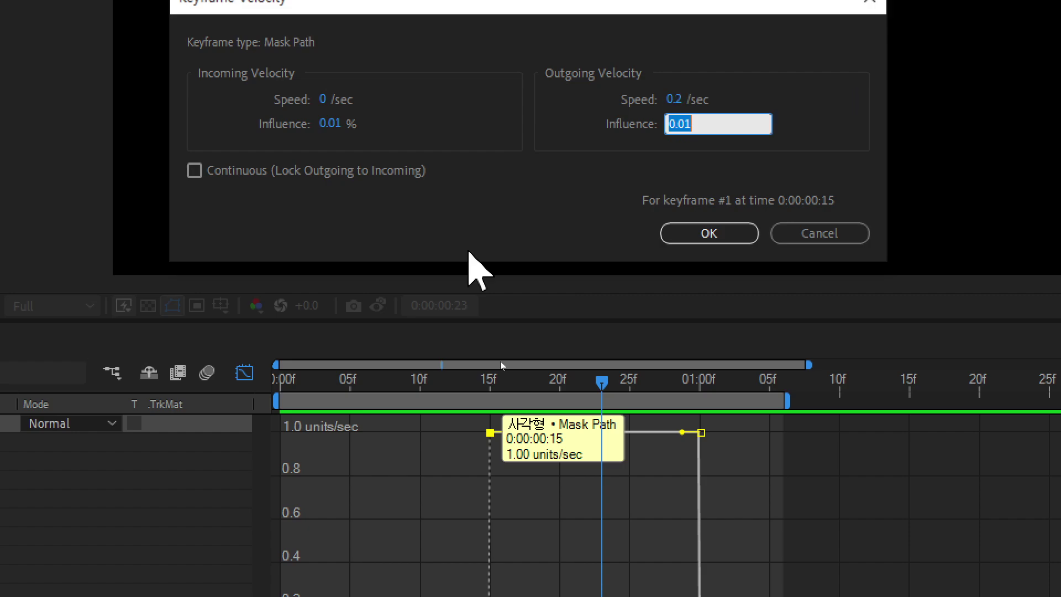
text(60)
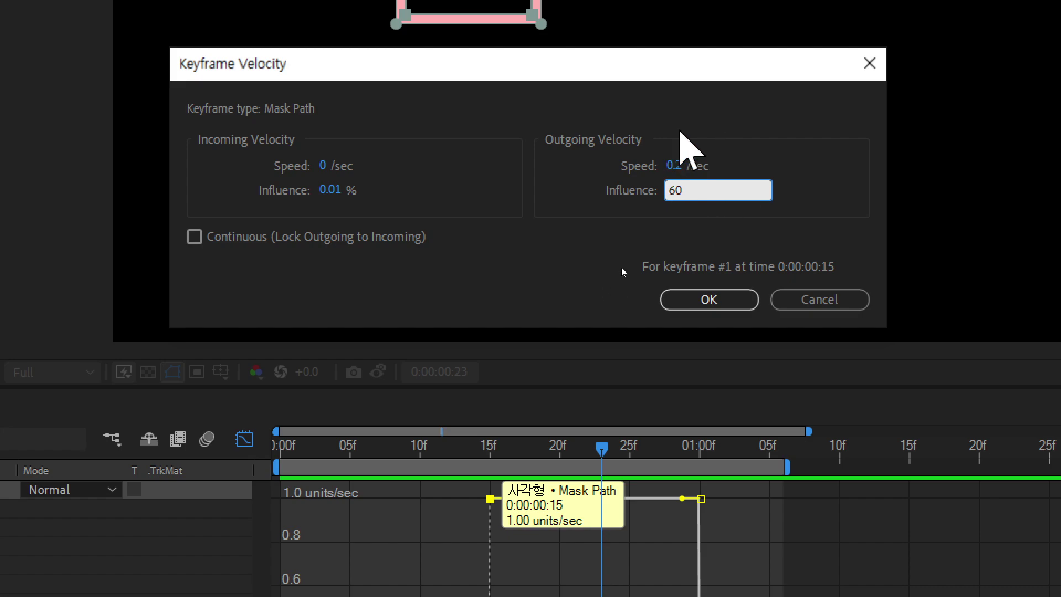
click(626, 250)
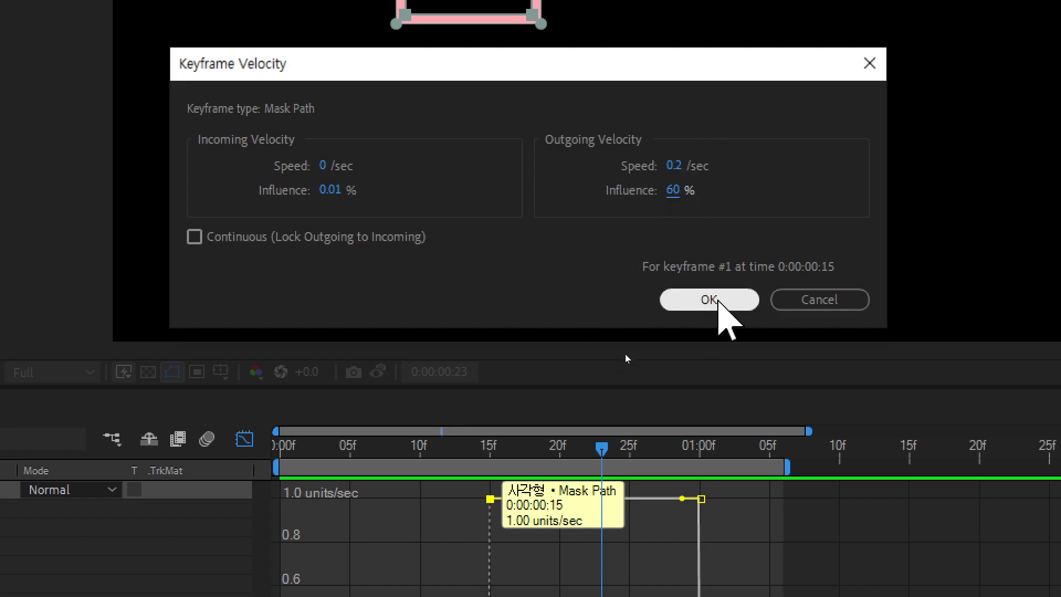
click(709, 299)
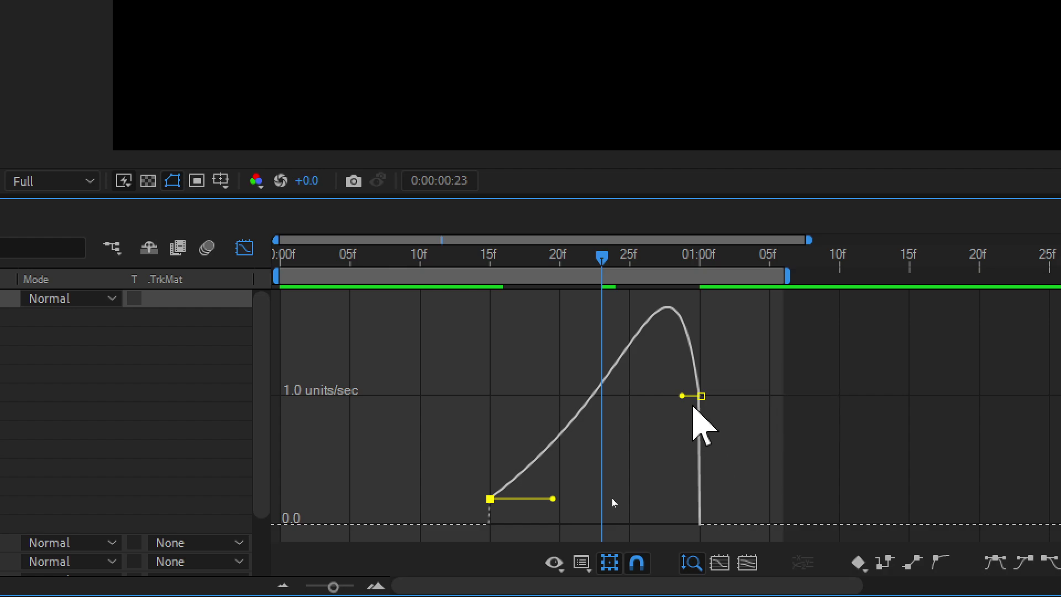
Examine the Keyframe Velocity settings of the 인라인 Mask Path keyframe at 1 second without changing them
click(702, 397)
key(ctrl+shift+k)
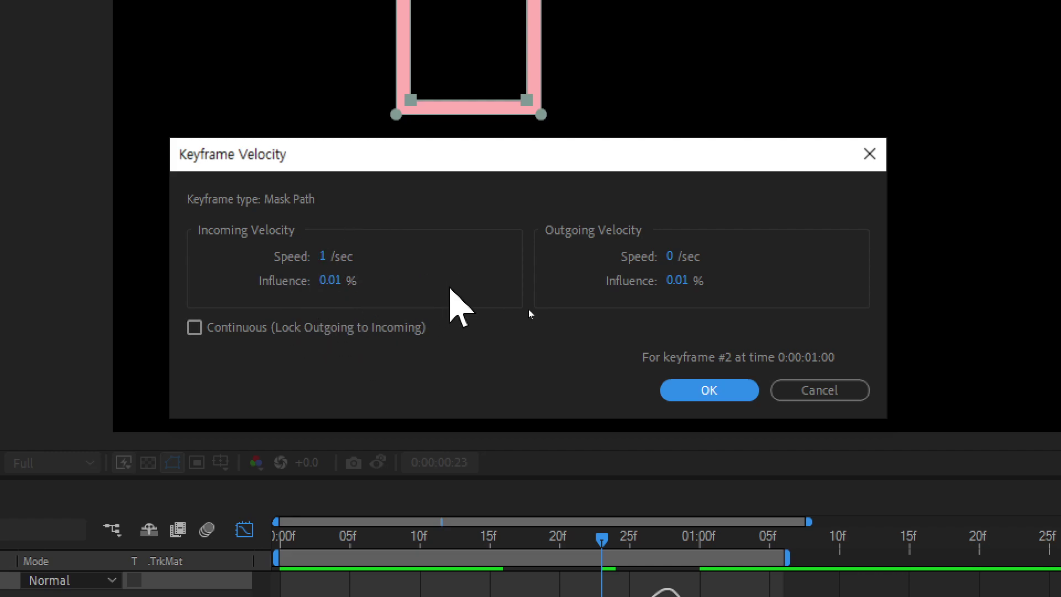
click(713, 393)
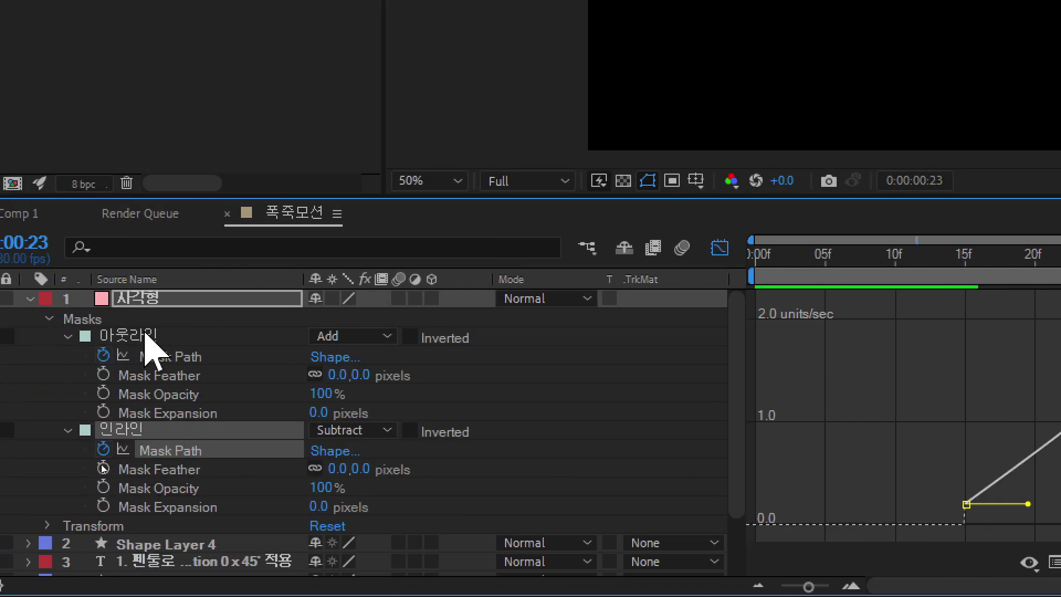
Display the 아웃라인 and 인라인 Mask Path speed curves together and preview the animation, parking the time at frame 19
shift+click(166, 356)
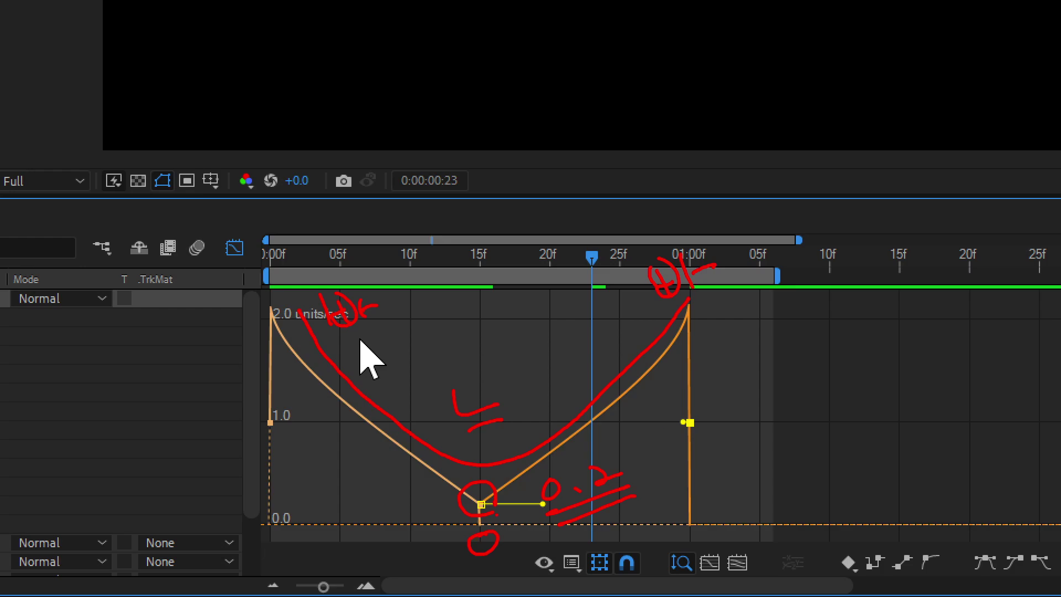
key(Escape)
key(ctrl+4)
key(space)
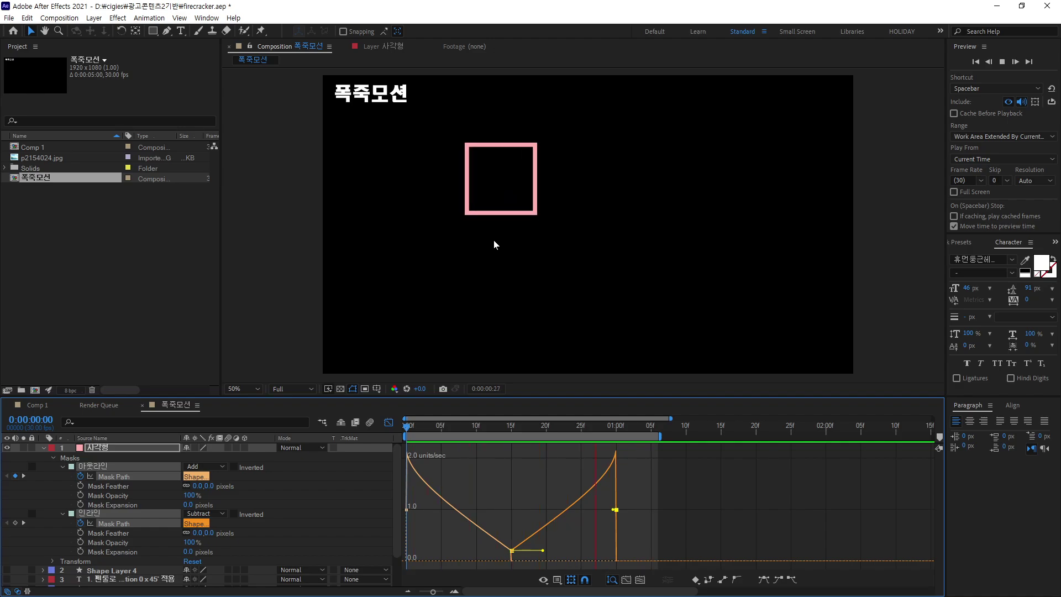
mouse_move(549, 428)
mouse_down()
mouse_move(560, 429)
mouse_move(540, 429)
mouse_up()
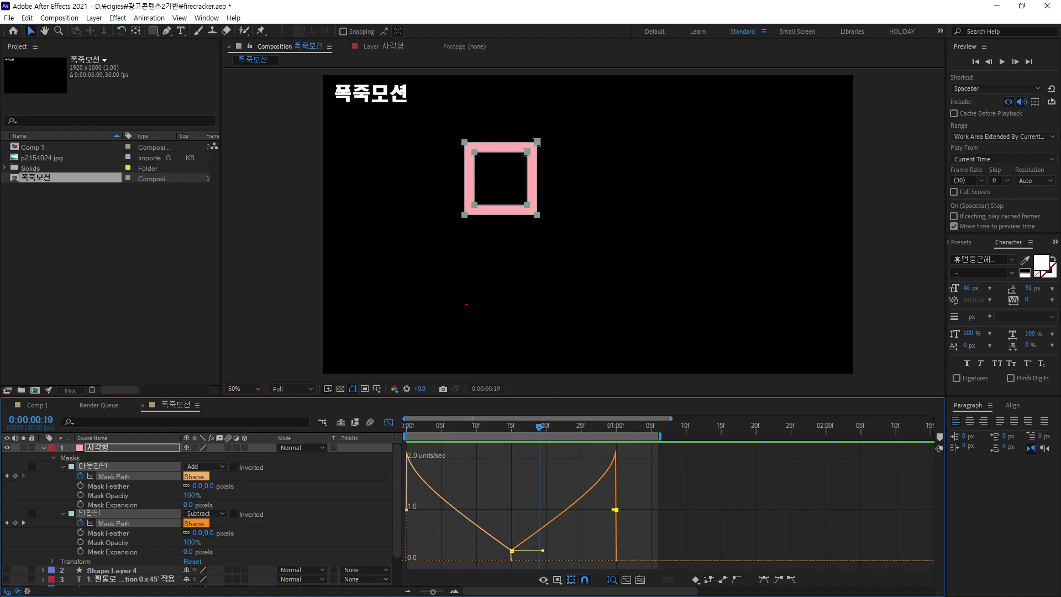
drag(436, 326, 712, 220)
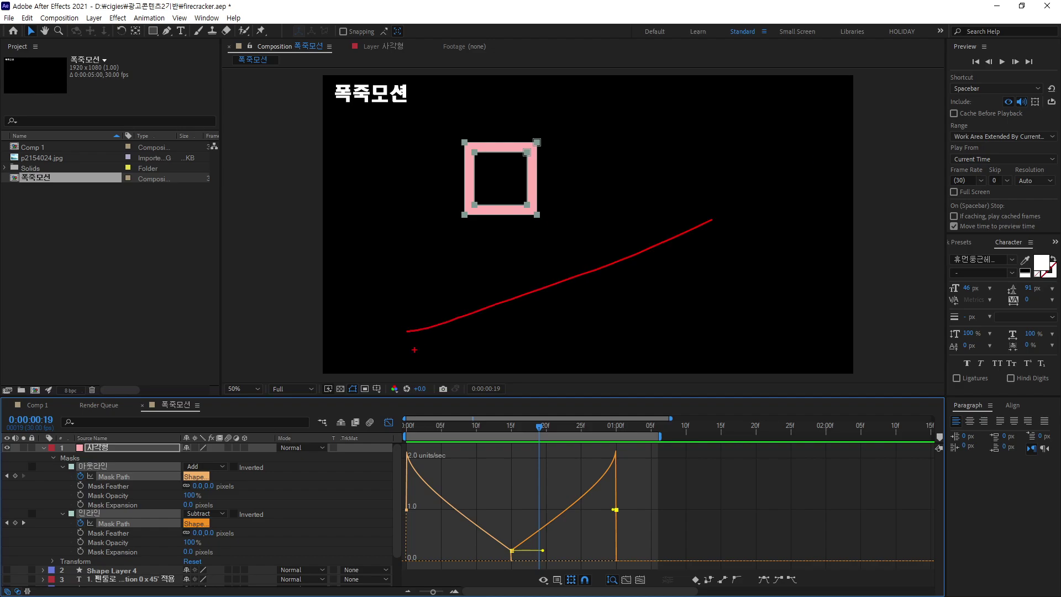
drag(436, 343, 712, 242)
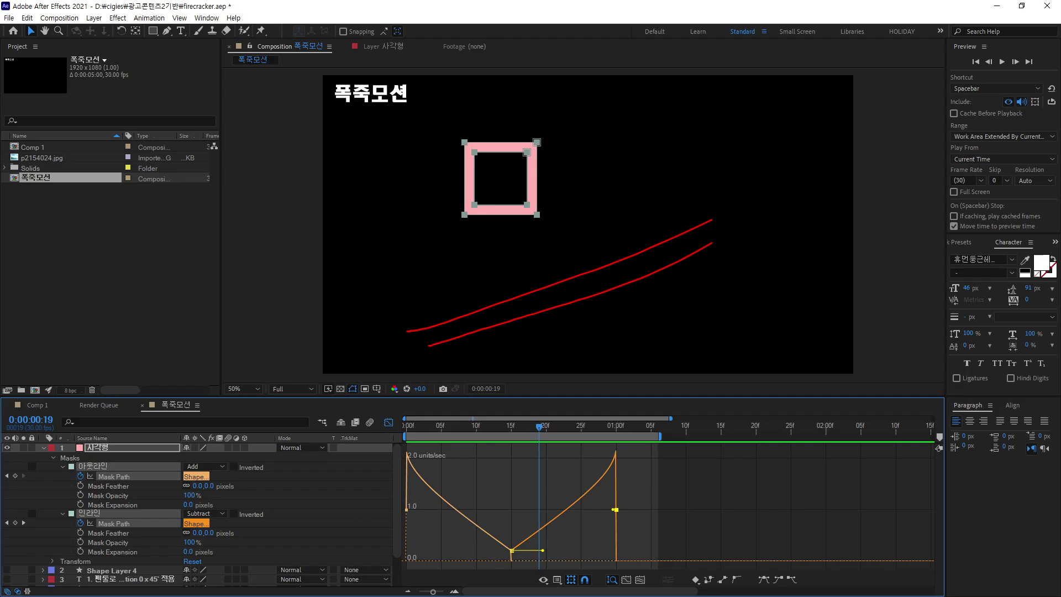
drag(88, 492, 122, 494)
drag(118, 532, 118, 523)
key(Escape)
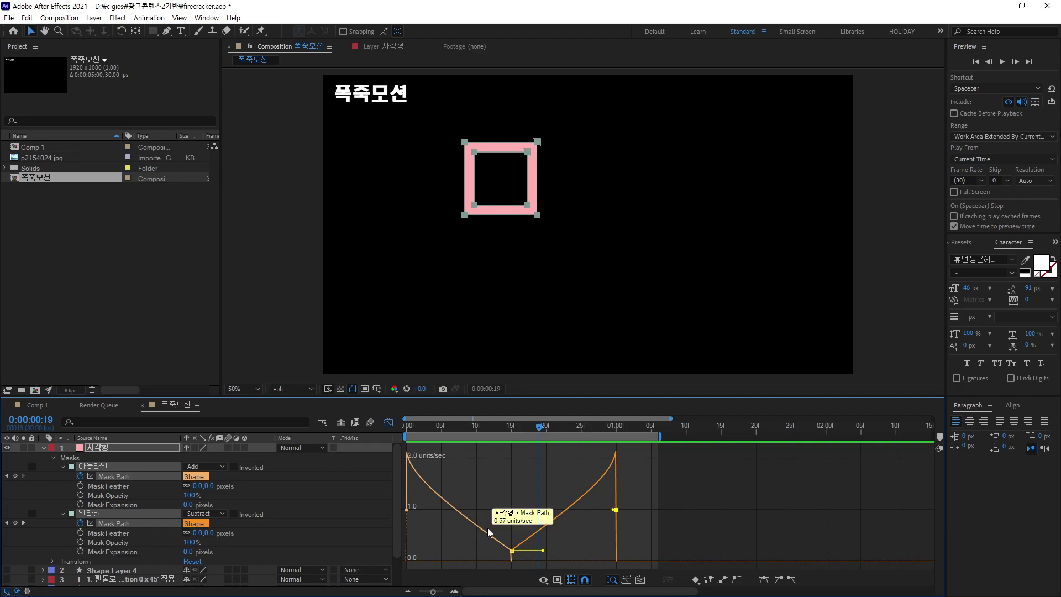
Set the incoming speed of the 아웃라인 Mask Path keyframe at 15 frames to 0.5/sec
click(117, 477)
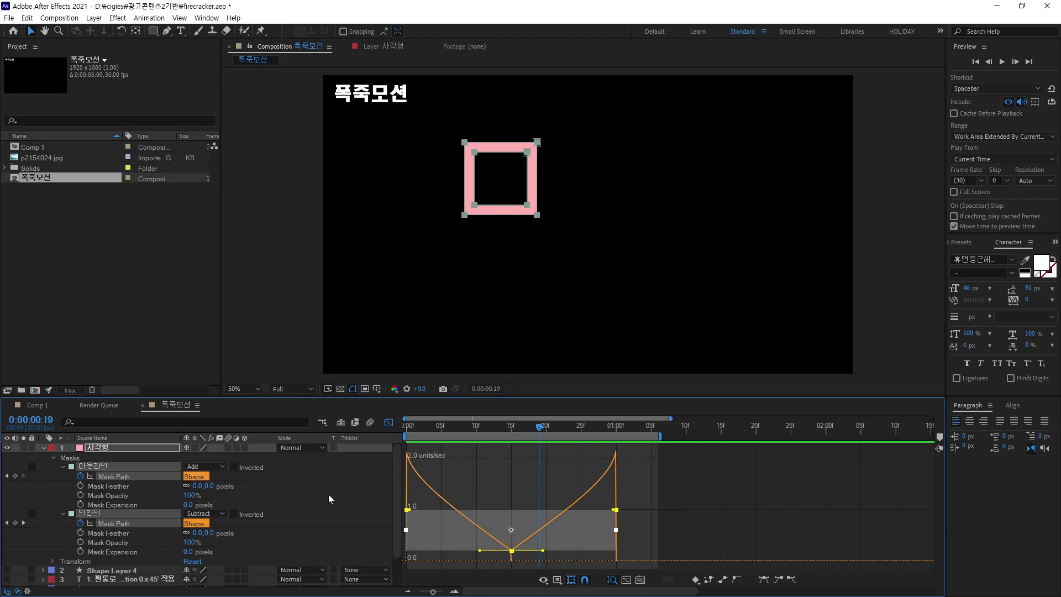
click(680, 509)
click(275, 503)
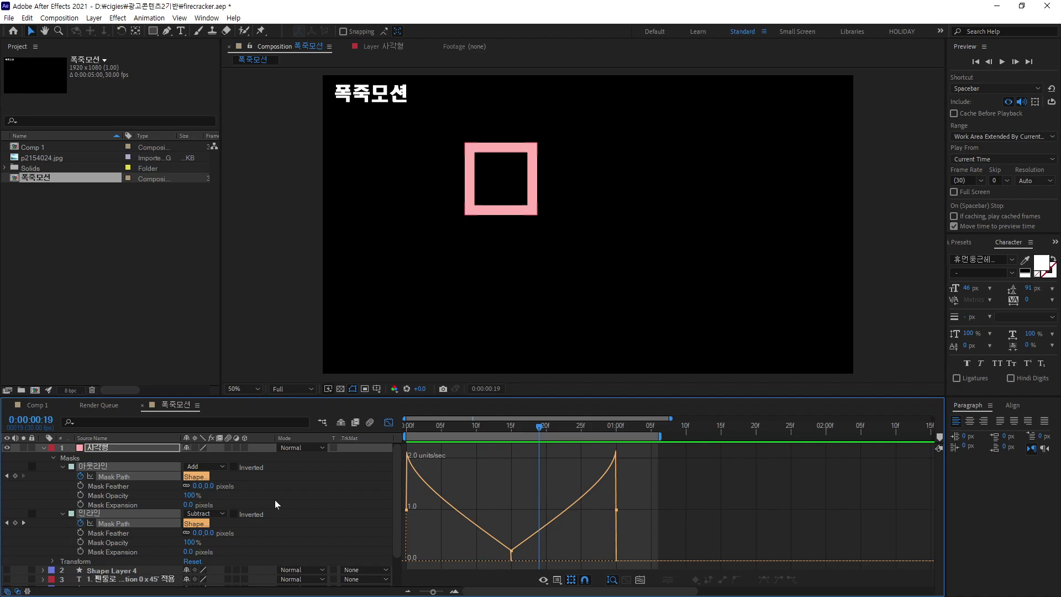
click(119, 479)
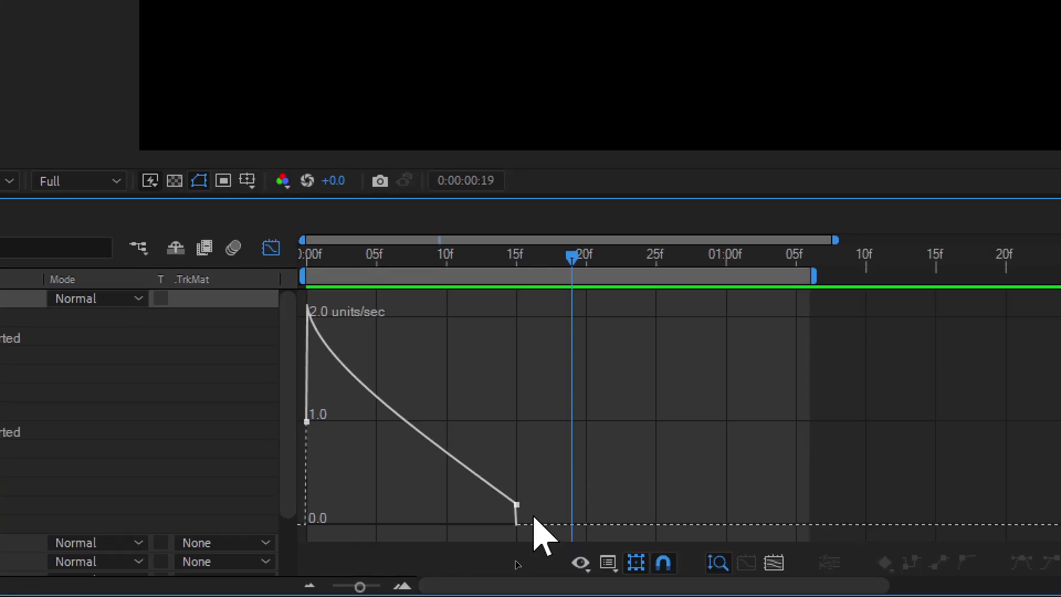
mouse_move(518, 507)
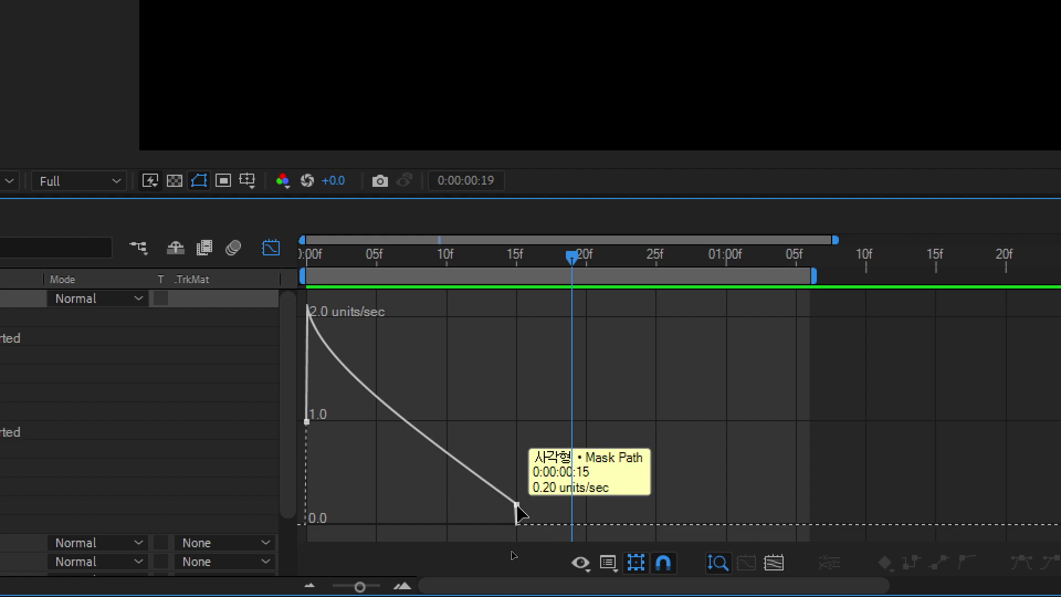
double_click(517, 505)
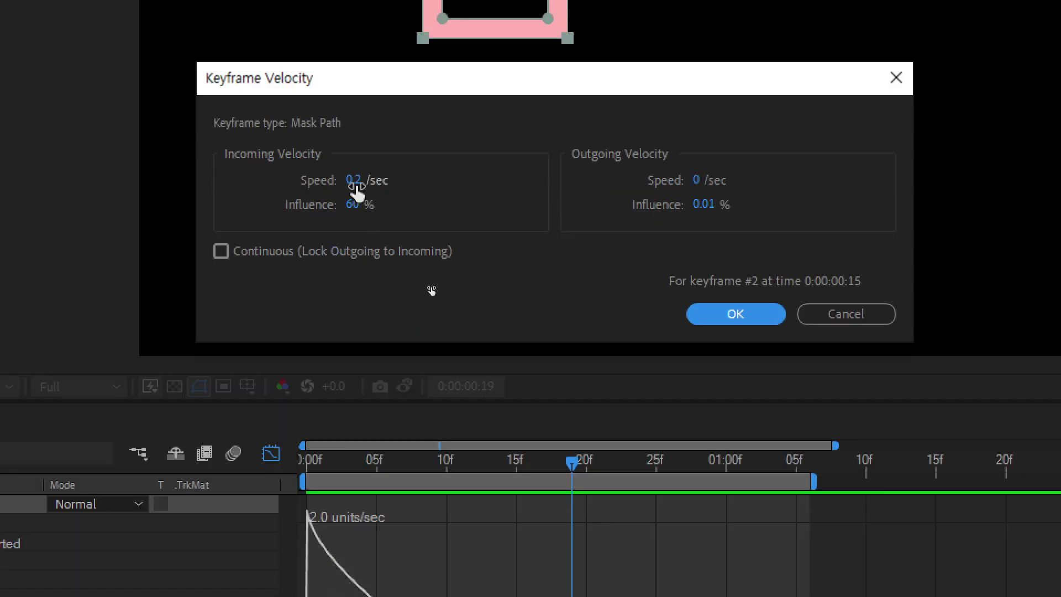
click(353, 243)
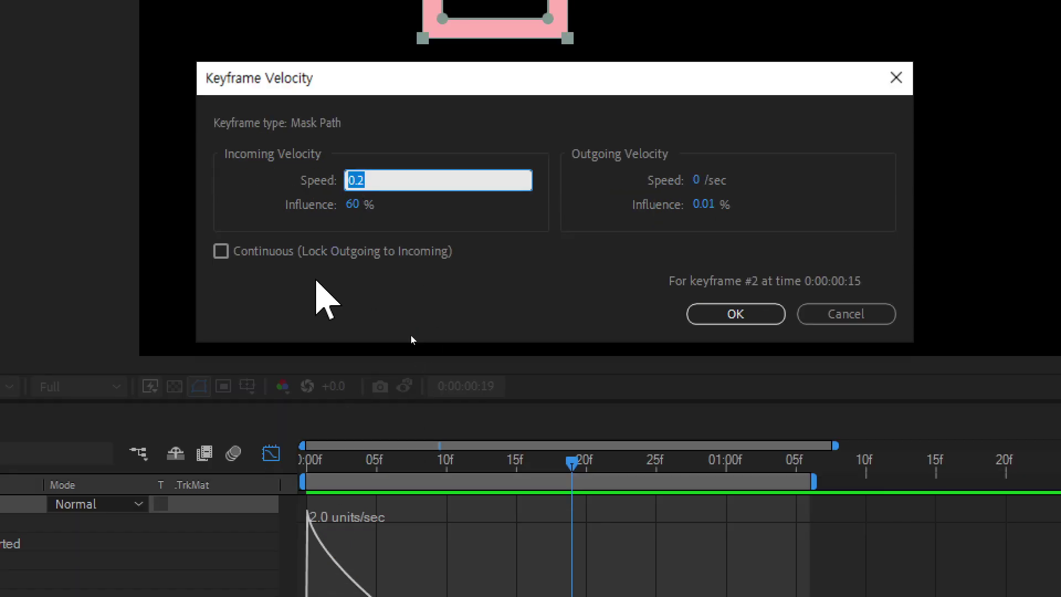
text(0.5)
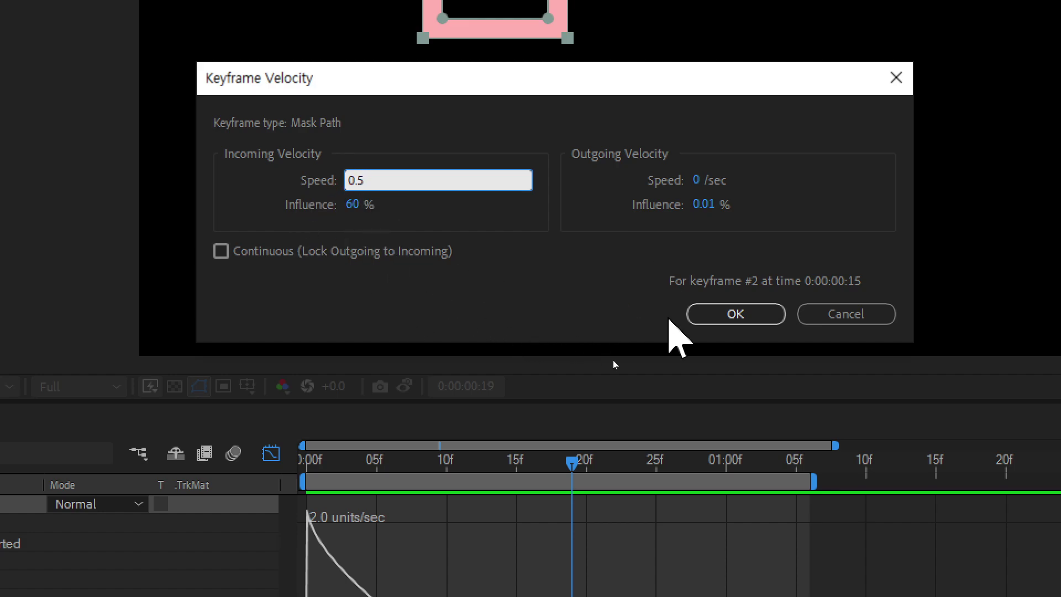
click(736, 313)
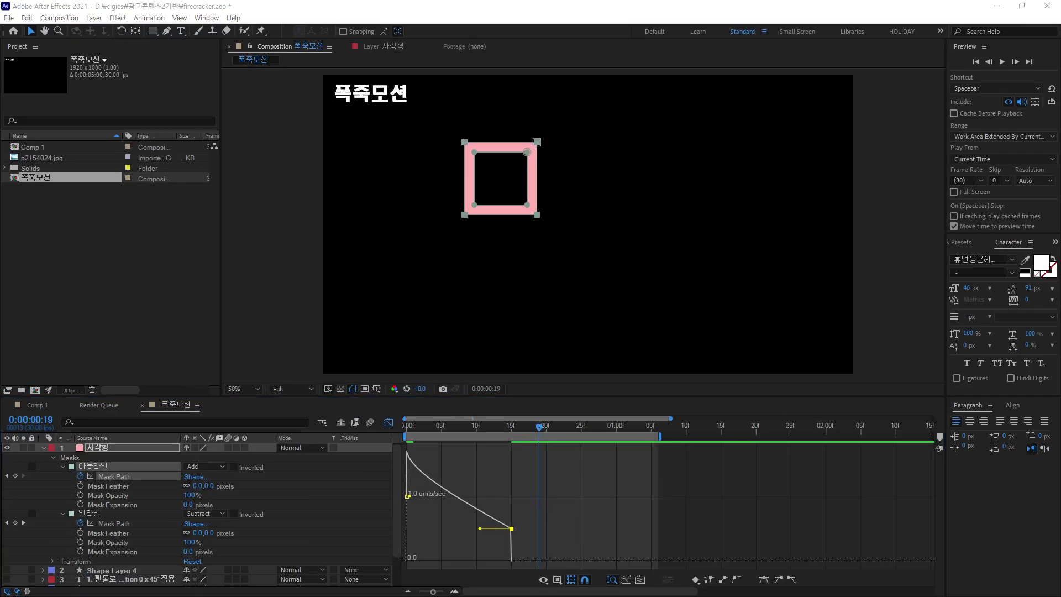
With both curves displayed, raise the 인라인 outgoing speed at 15 frames to about 1.3 units/sec and lower its incoming speed at 1 second to 0
click(114, 524)
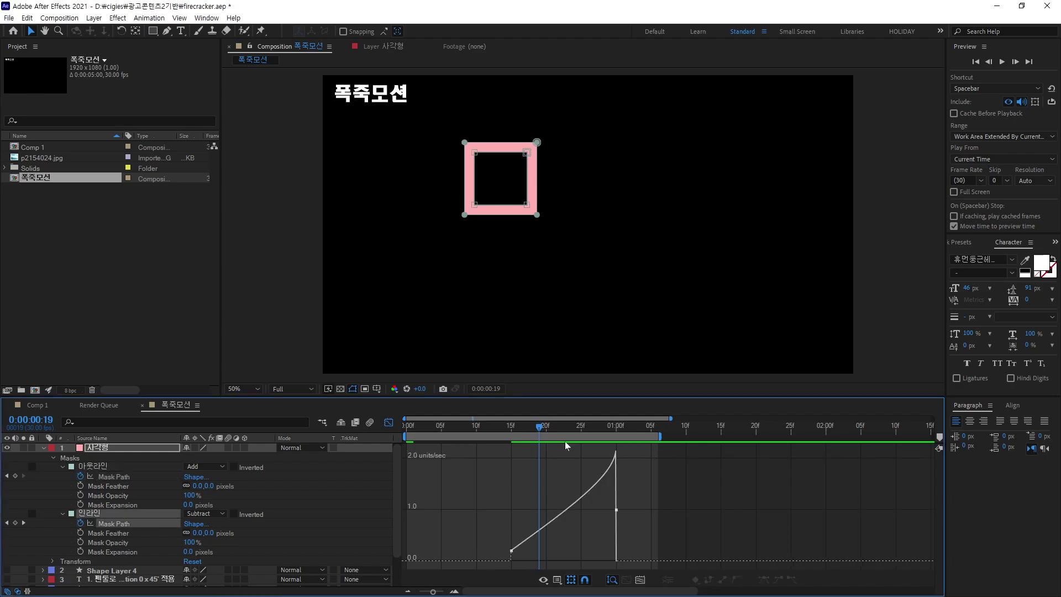
shift+click(122, 479)
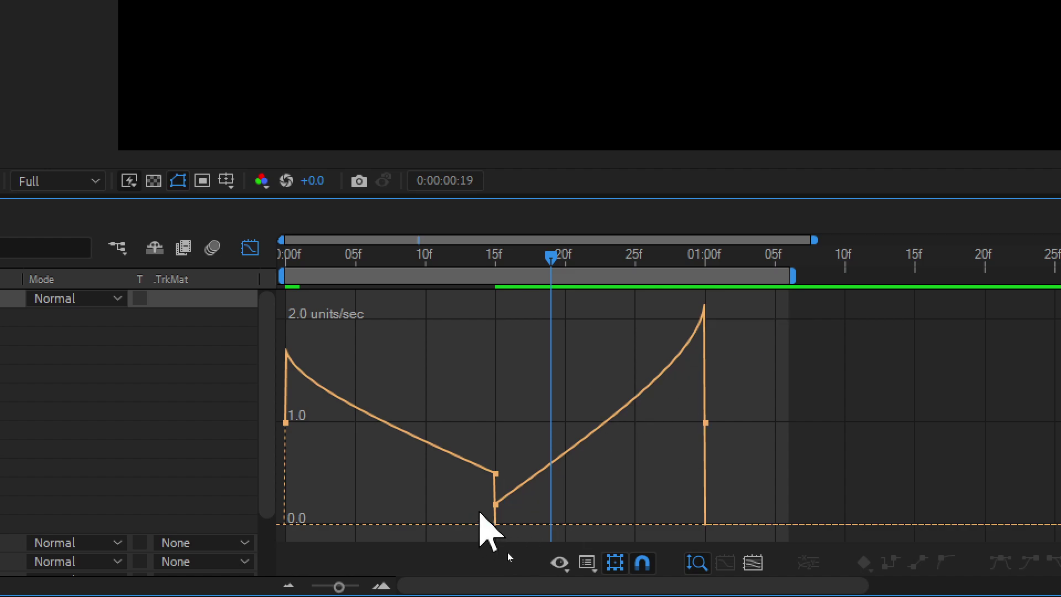
click(495, 504)
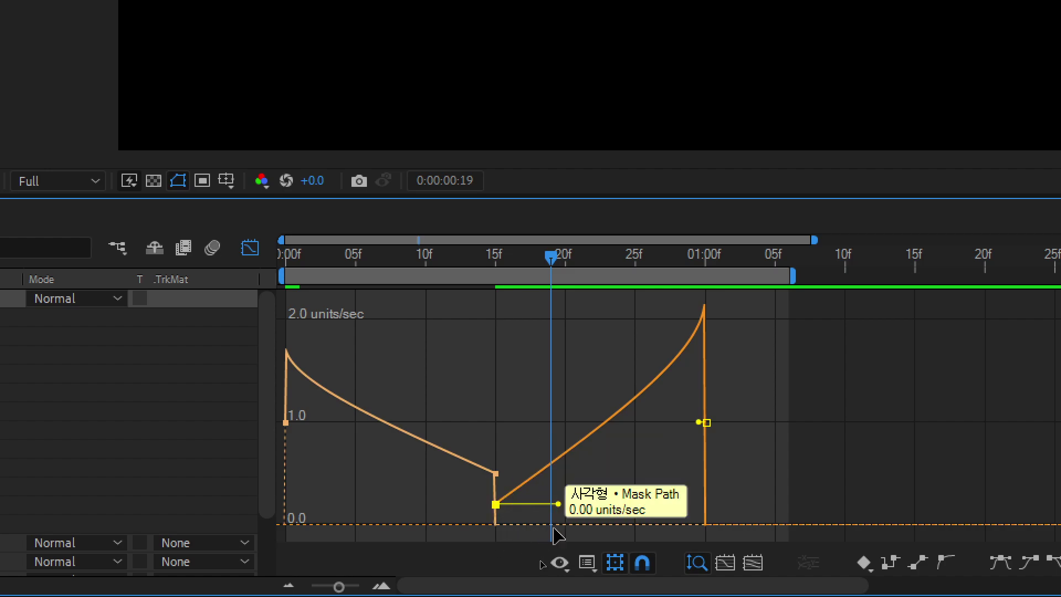
drag(558, 504, 551, 403)
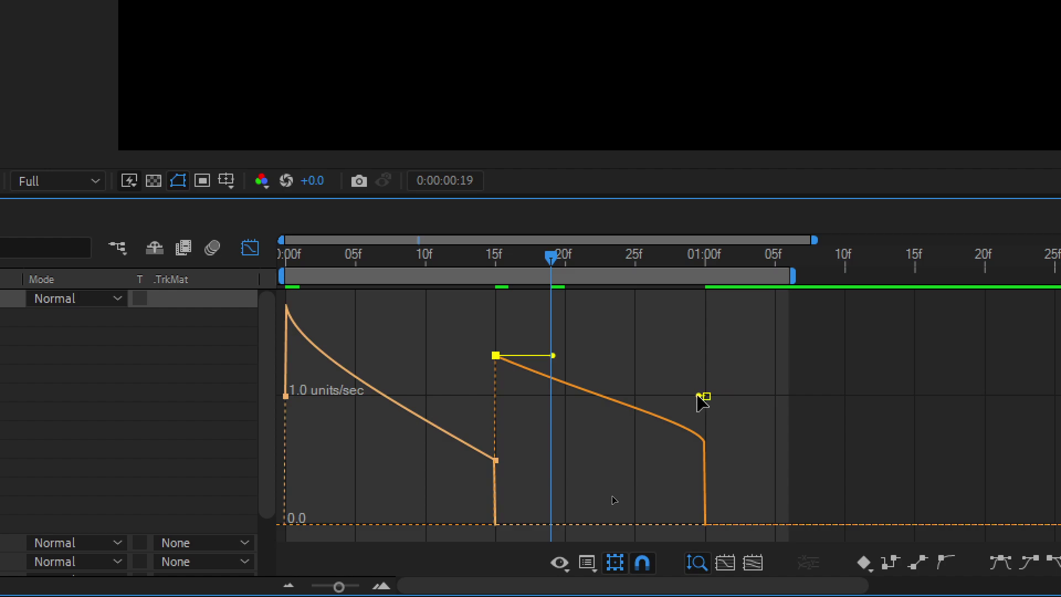
drag(699, 396, 663, 540)
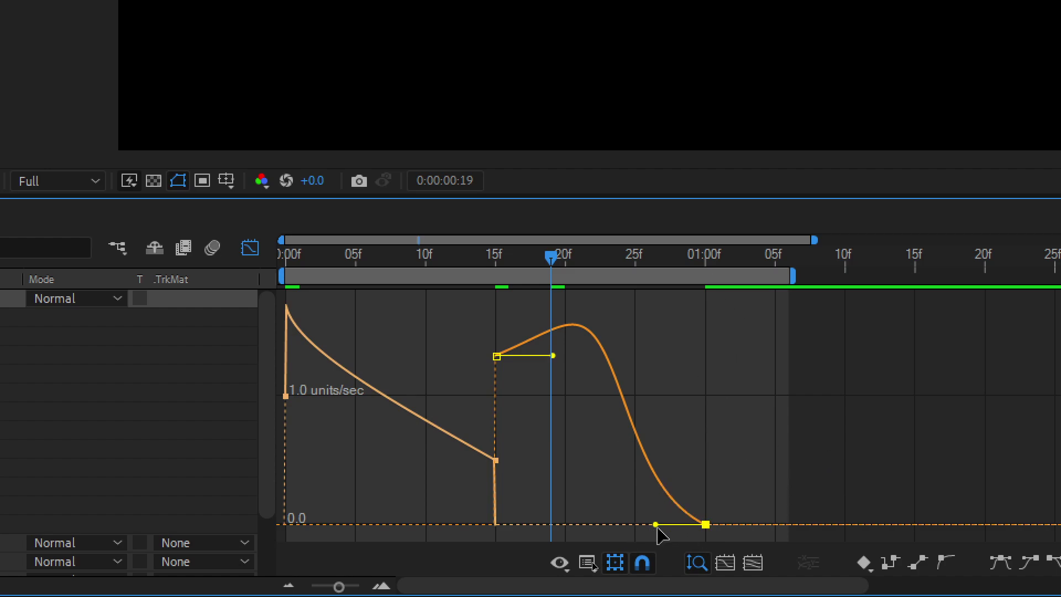
Lower the 인라인 outgoing speed at 15 frames to about 0.5 units/sec to meet the 아웃라인 curve, and fine-tune the incoming influence at 1 second
drag(656, 526, 712, 534)
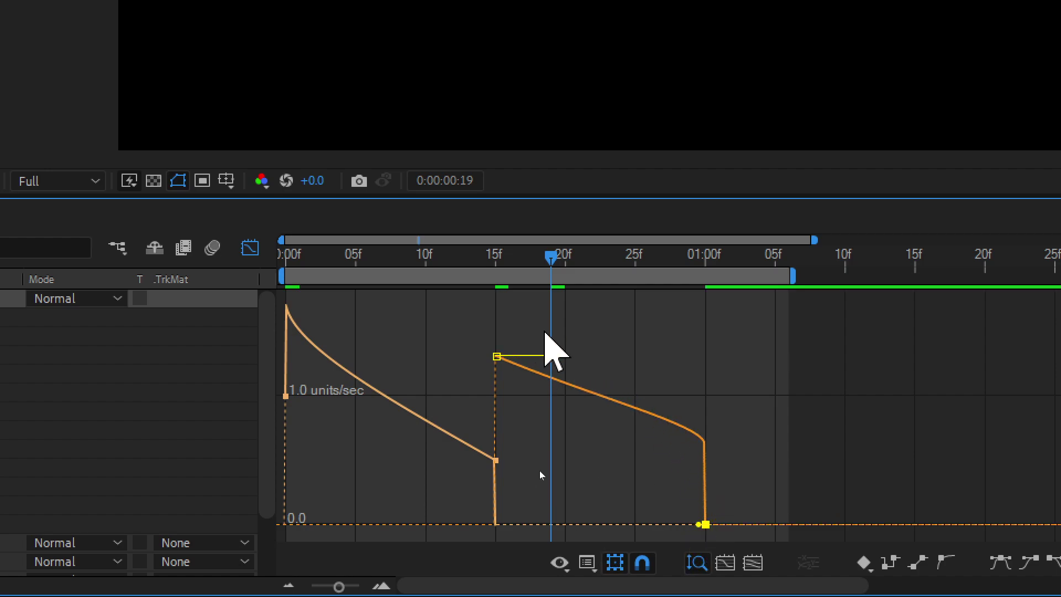
drag(554, 357, 558, 460)
drag(700, 525, 683, 525)
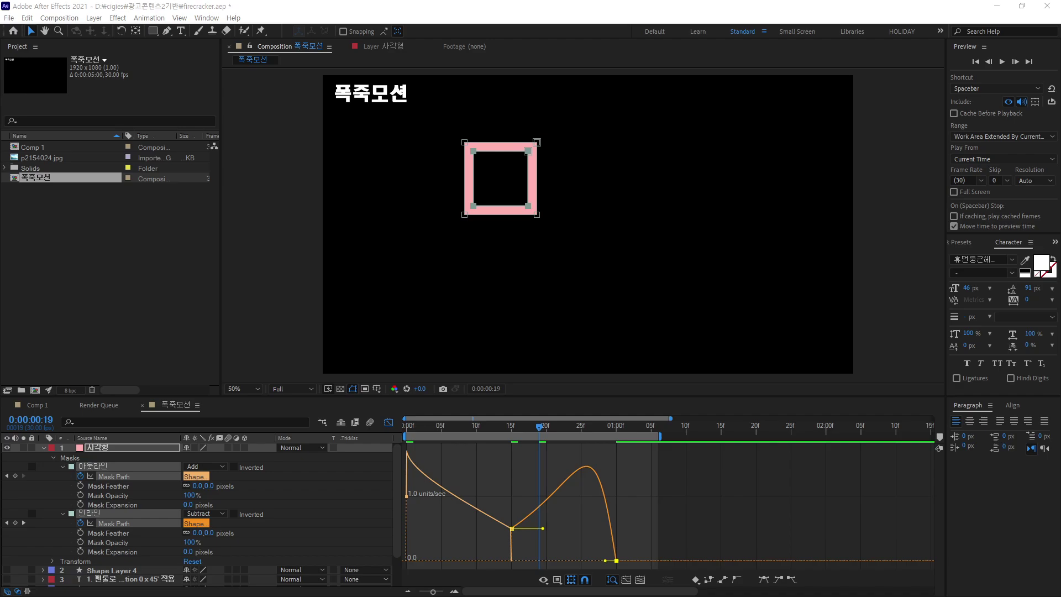
Shorten the outgoing influence of the 인라인 Mask Path keyframe at 15 frames and lengthen the incoming influence at 1 second to about 30%
click(122, 528)
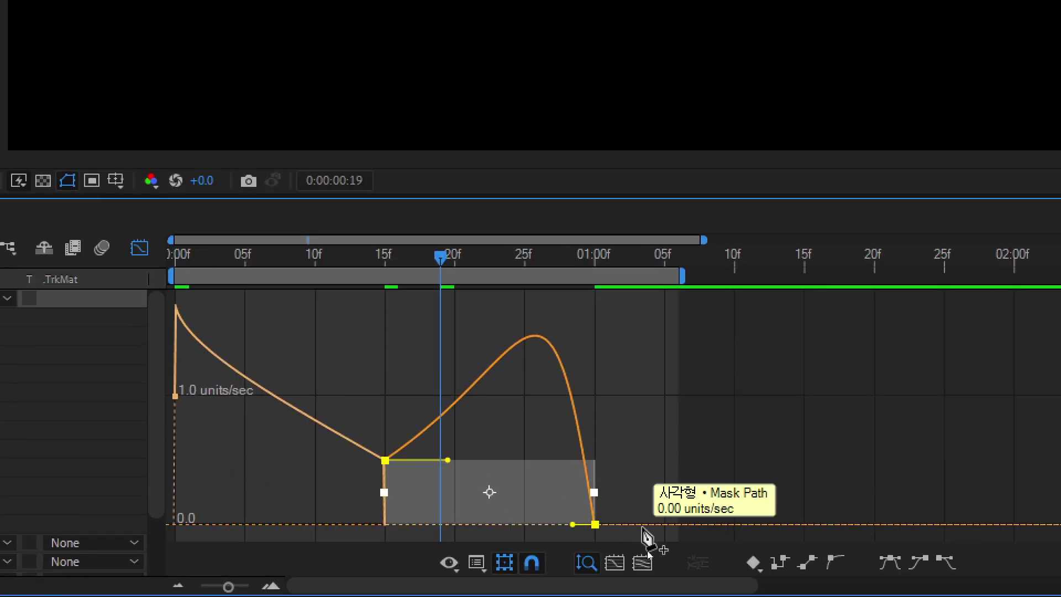
click(658, 549)
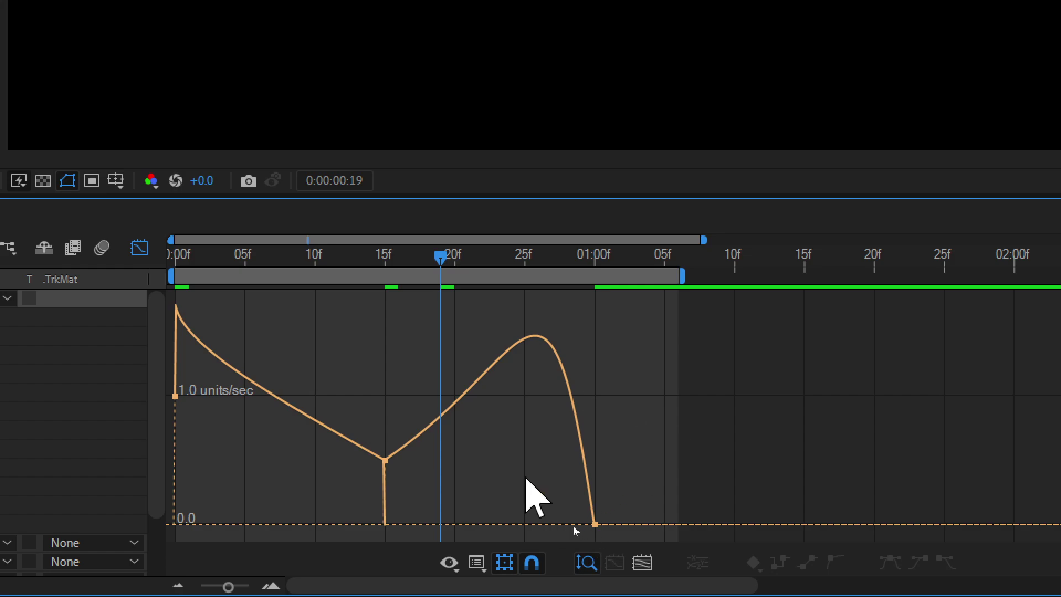
click(385, 460)
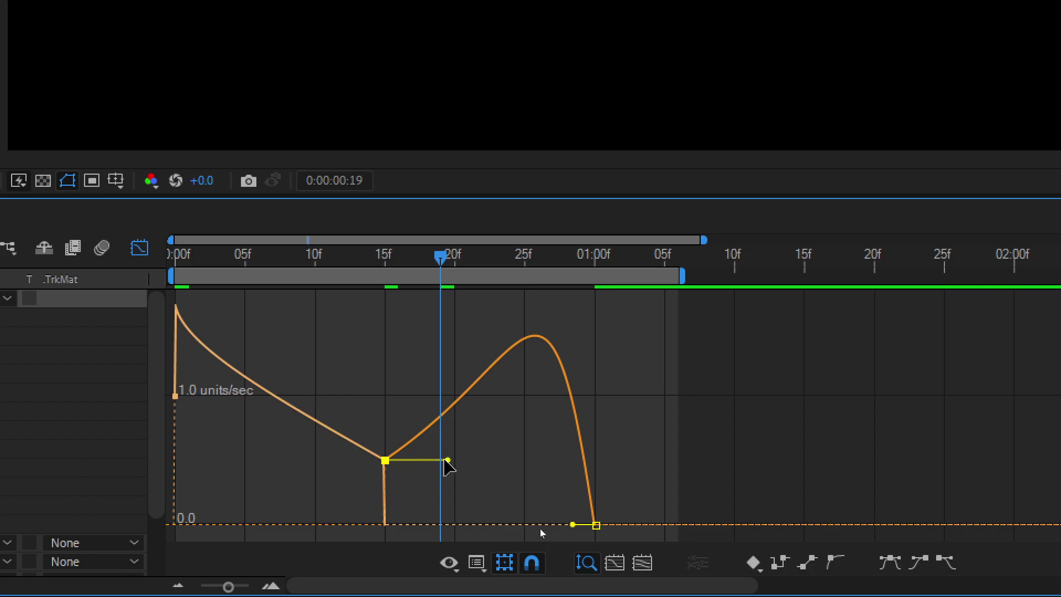
drag(447, 460, 404, 486)
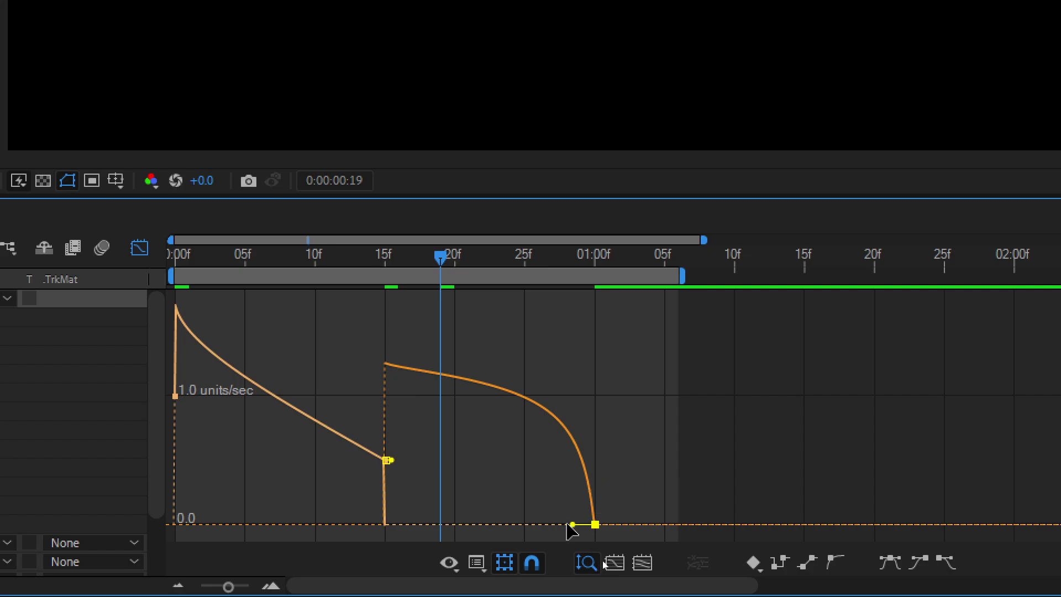
drag(569, 524, 531, 523)
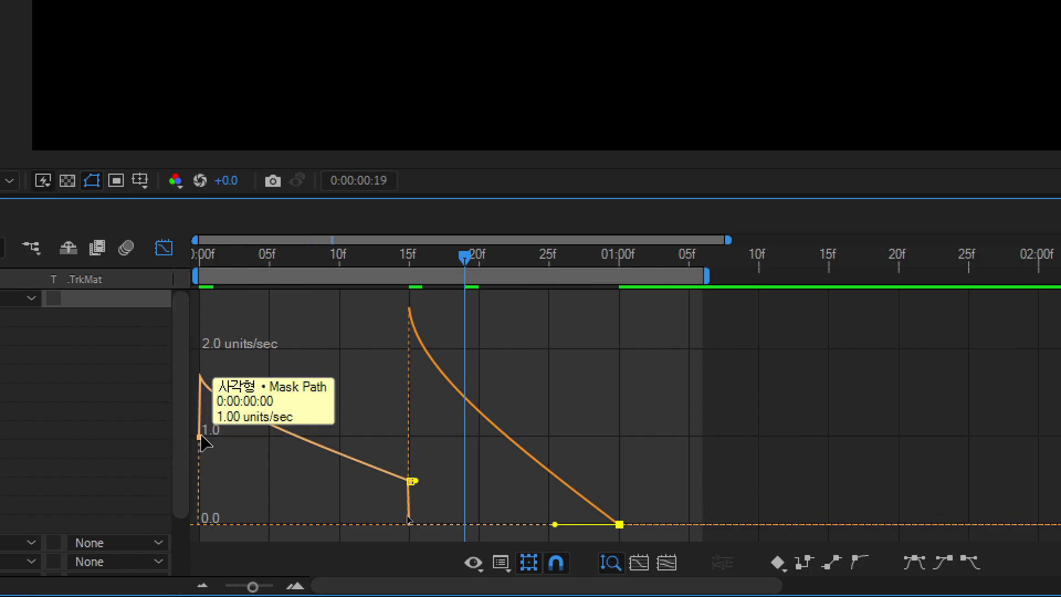
Try accelerating the 아웃라인 curve from 0 at the start to about 2.5 units/sec at 15 frames, and undo the last two speed changes
click(200, 437)
drag(212, 437, 200, 307)
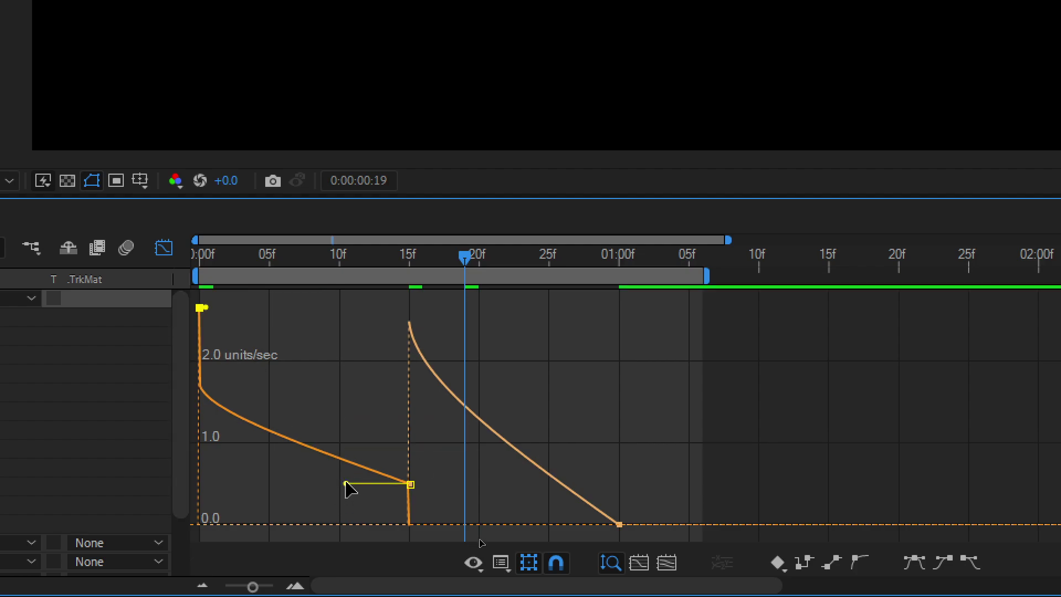
drag(346, 484, 317, 321)
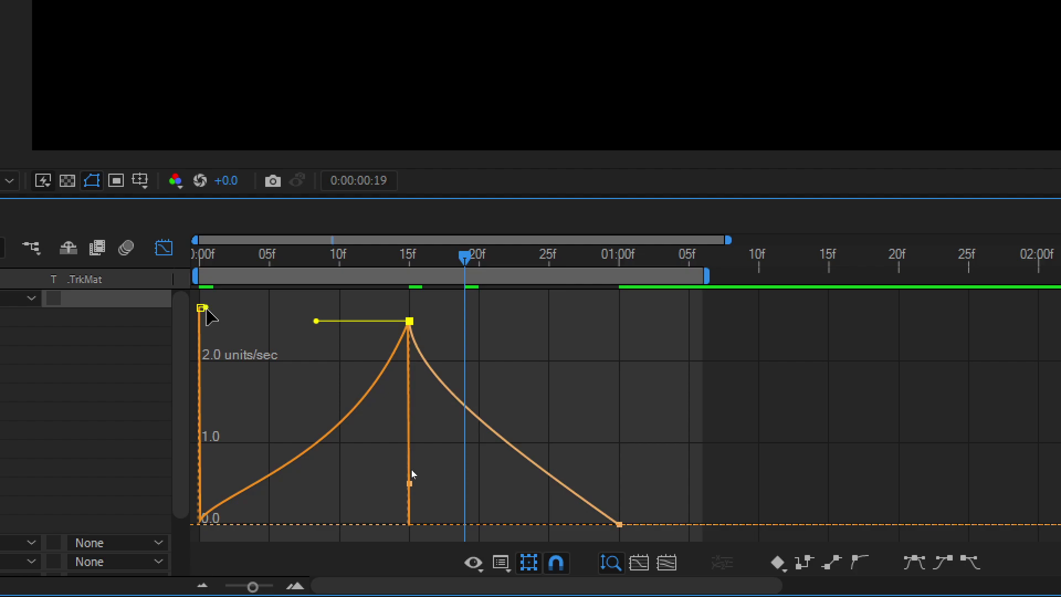
drag(207, 309, 238, 420)
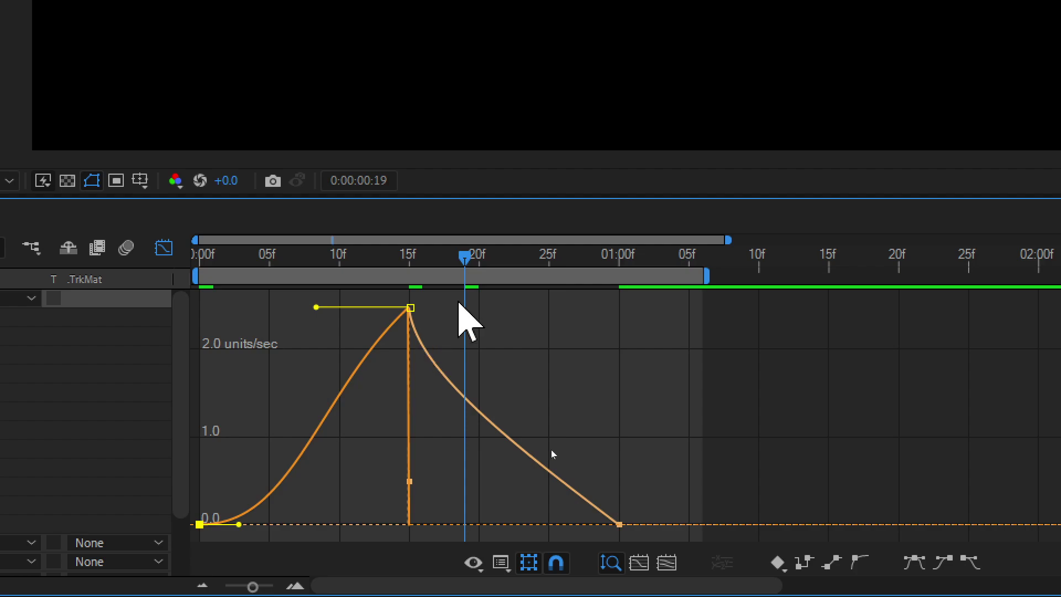
key(ctrl+z)
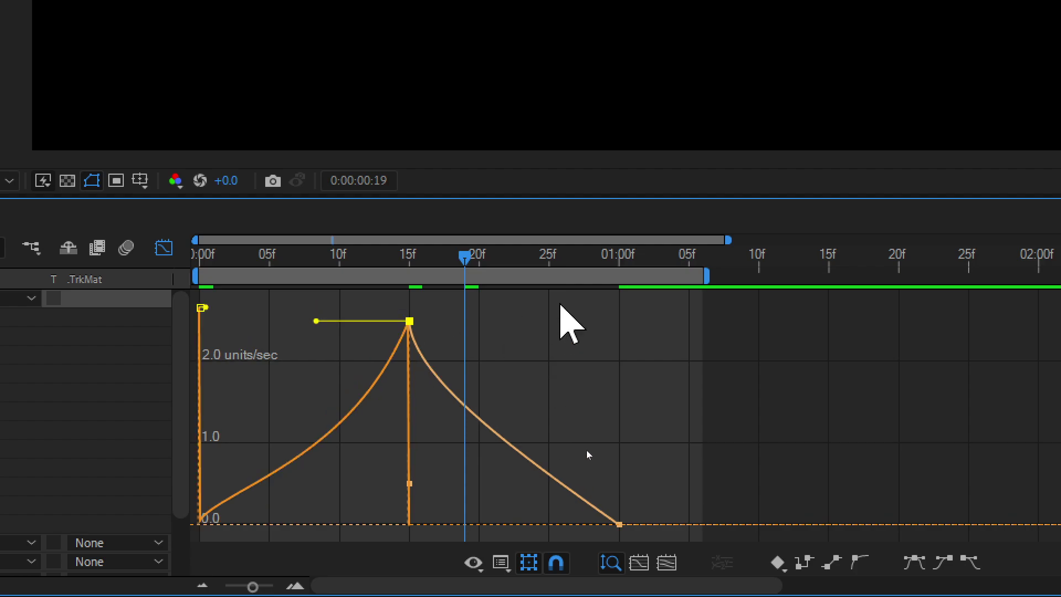
key(ctrl+z)
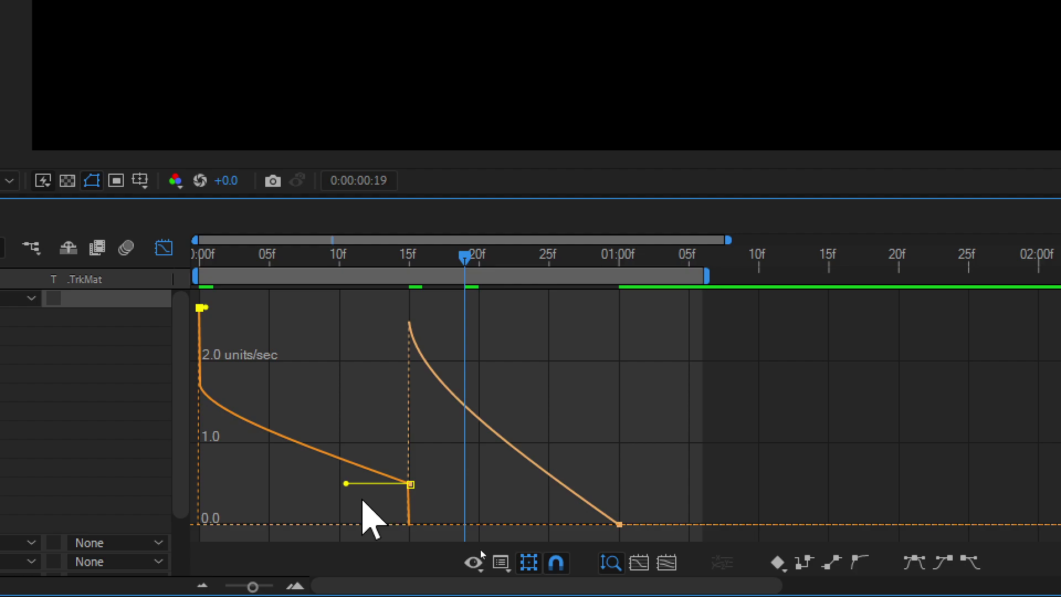
Try a 60% incoming influence on the 아웃라인 keyframe at 15 frames, and return the first keyframe's outgoing speed to about 1.0 units/sec
drag(346, 484, 324, 484)
key(ctrl+shift+k)
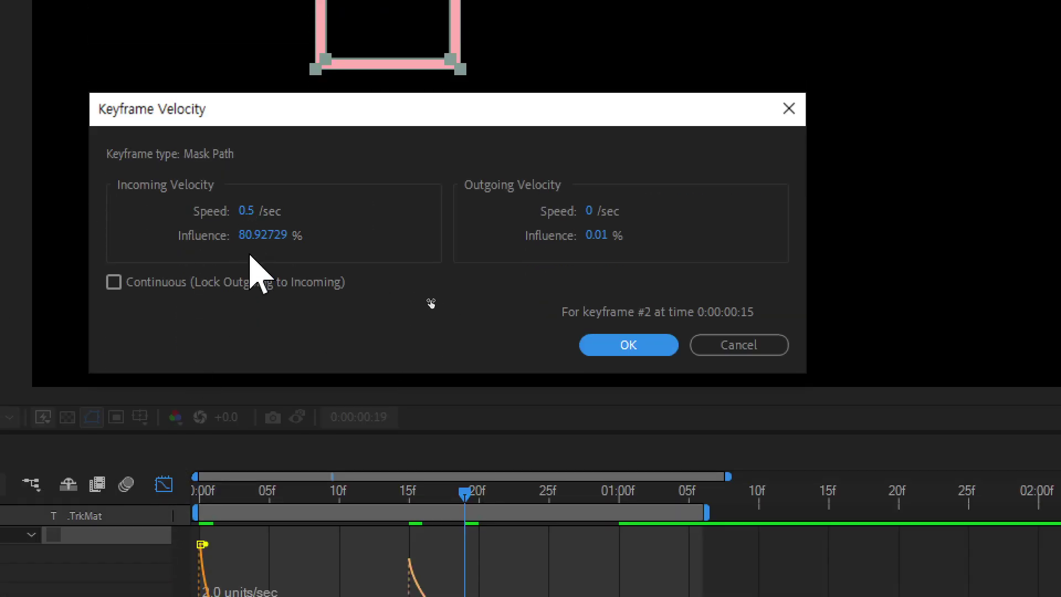
click(255, 351)
text(78)
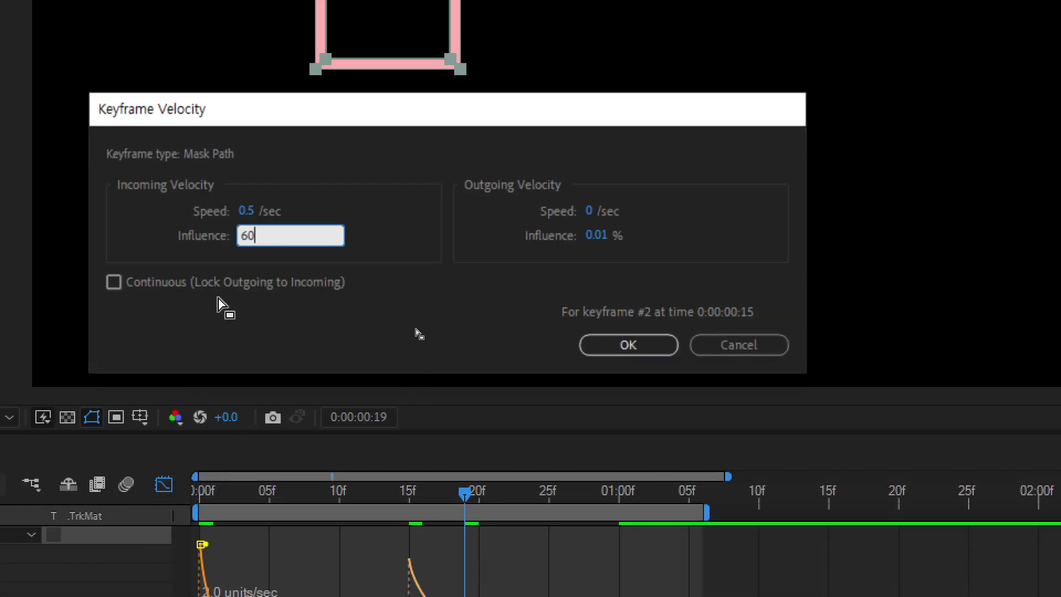
key(Return)
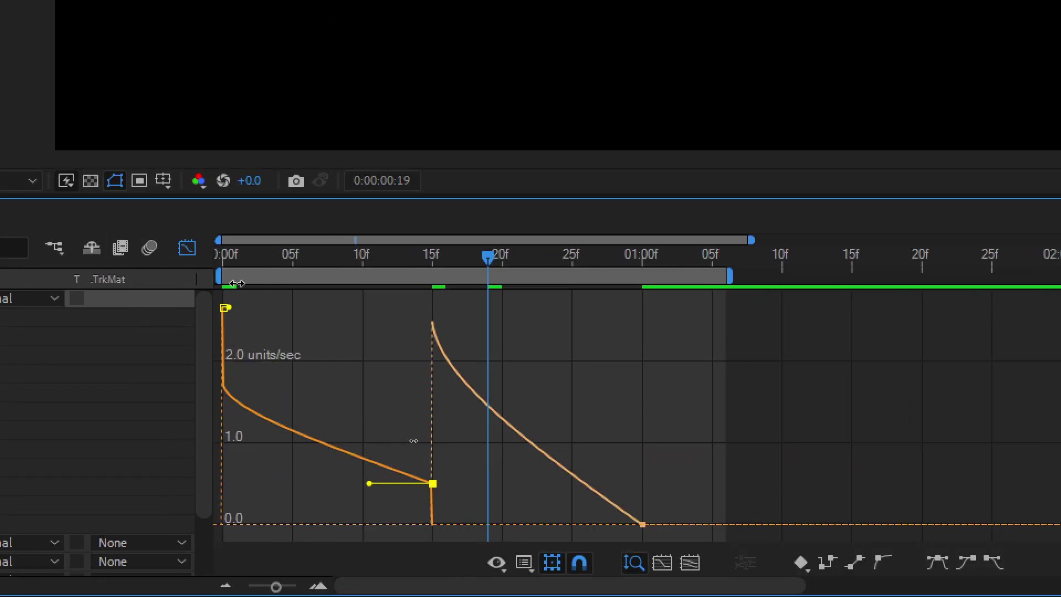
drag(227, 316, 222, 439)
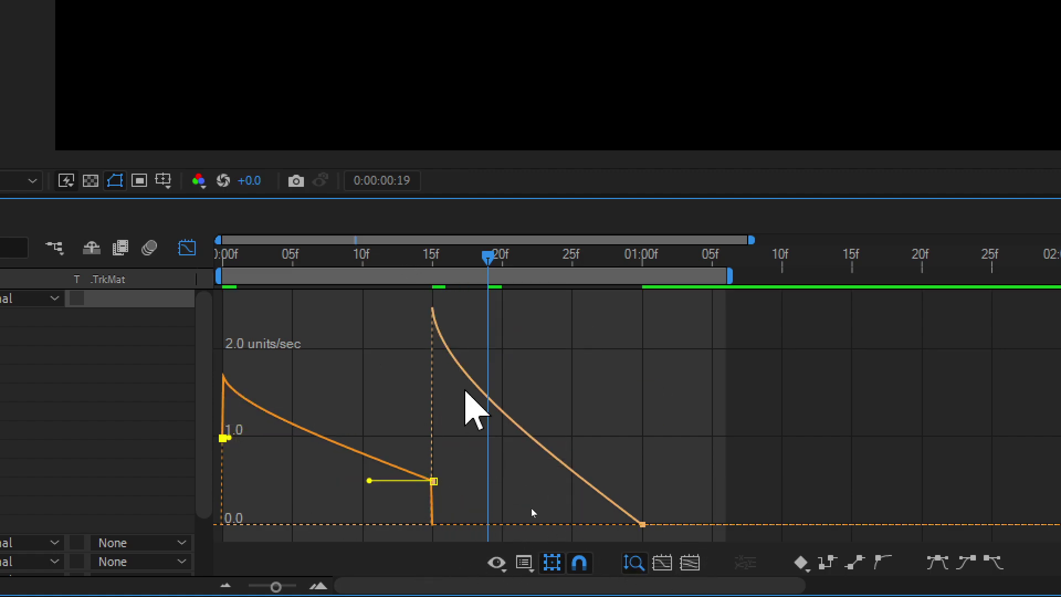
Check the Keyframe Velocity of the 인라인 keyframe at 1 second and preview the animation from the start
double_click(642, 524)
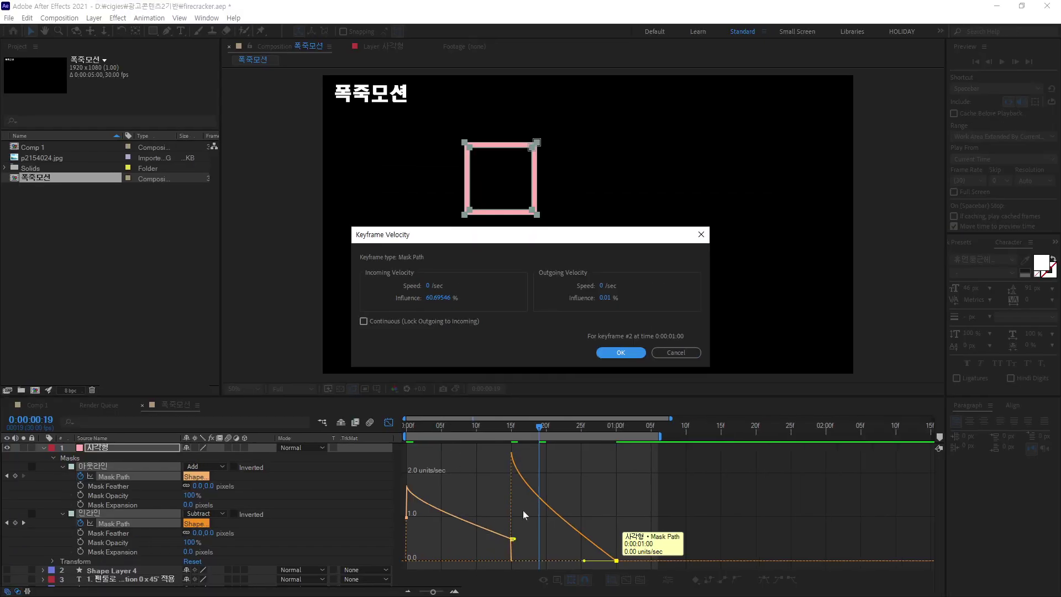
click(621, 352)
key(Home)
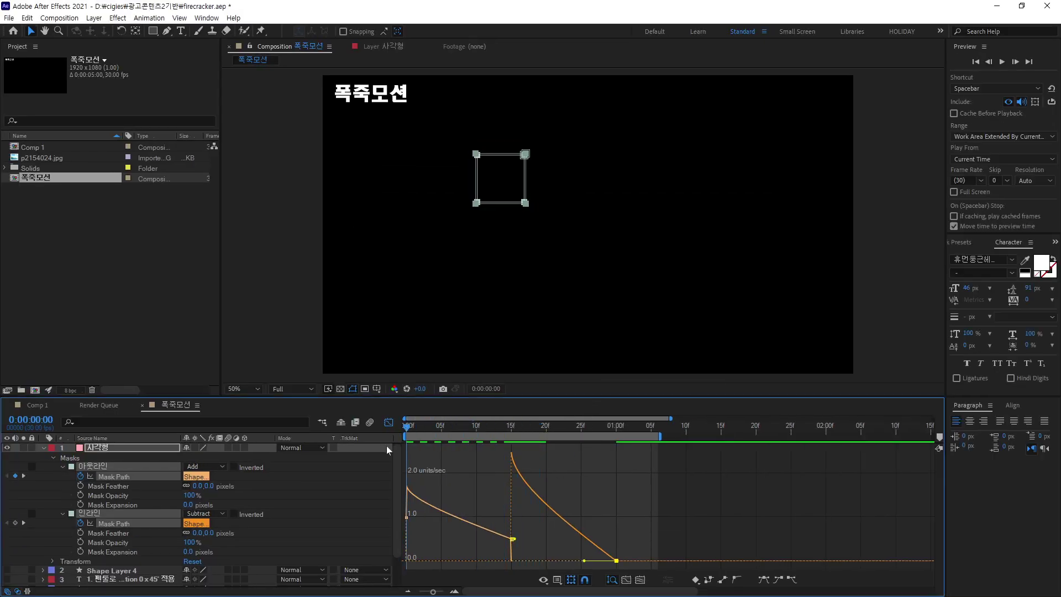
key(space)
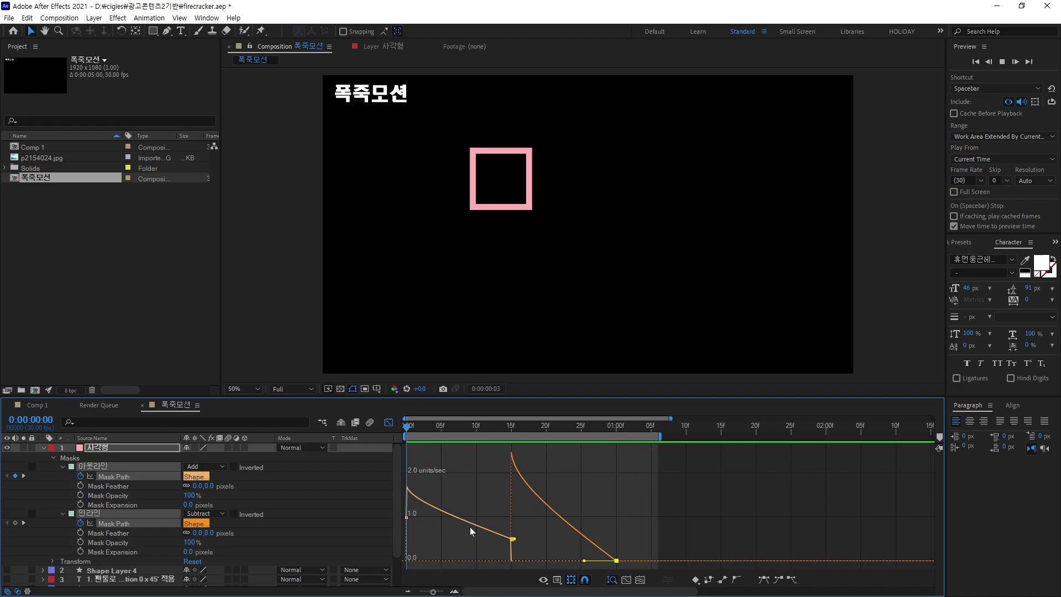
Reshape the 아웃라인 curve to leave the first keyframe at about 4.1 units/sec and reach 15 frames at a speed of 0
click(449, 517)
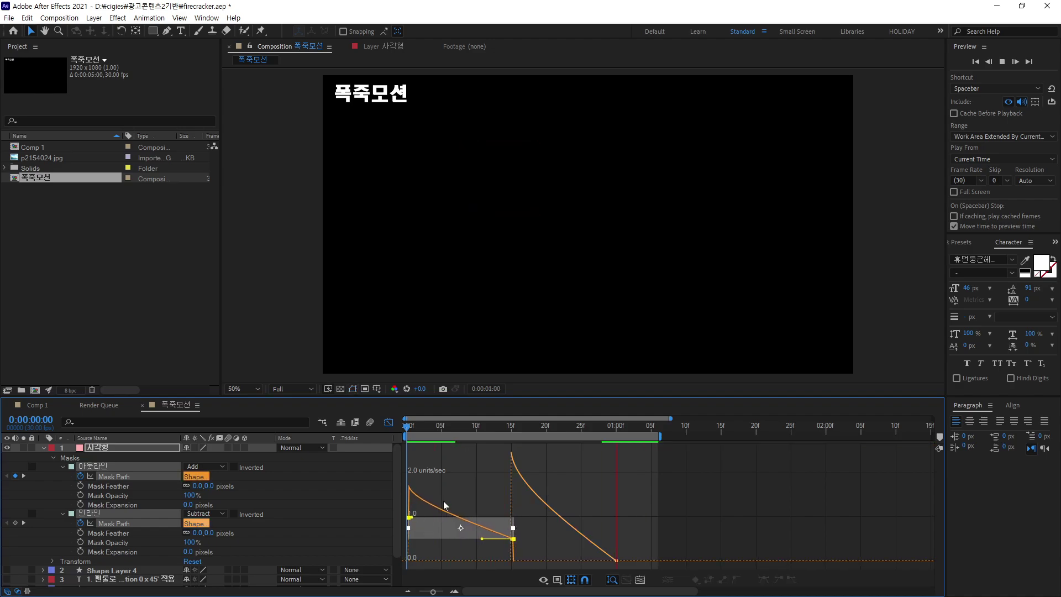
click(418, 552)
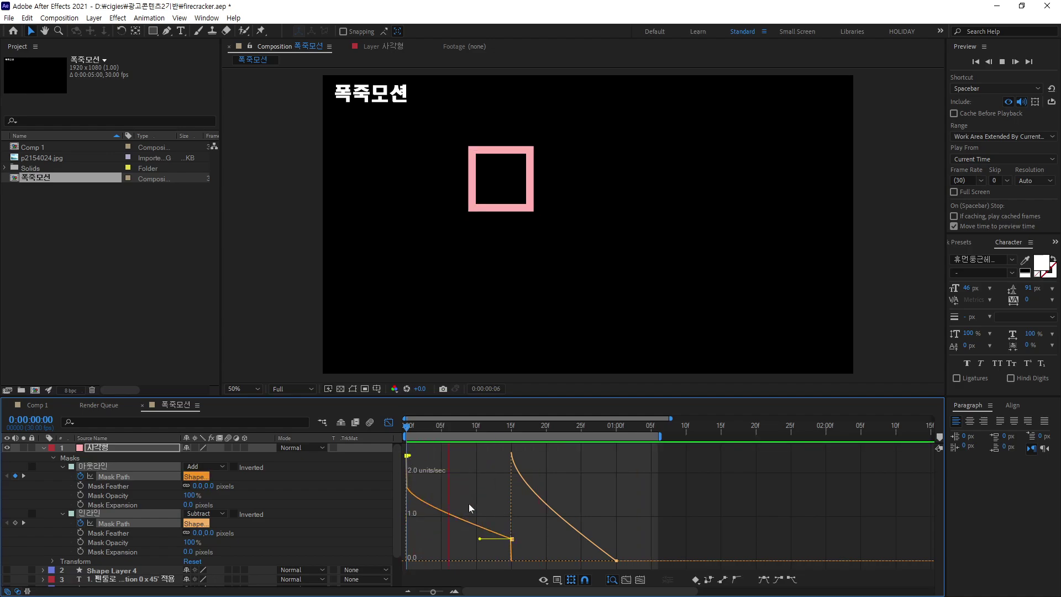
drag(512, 539, 512, 454)
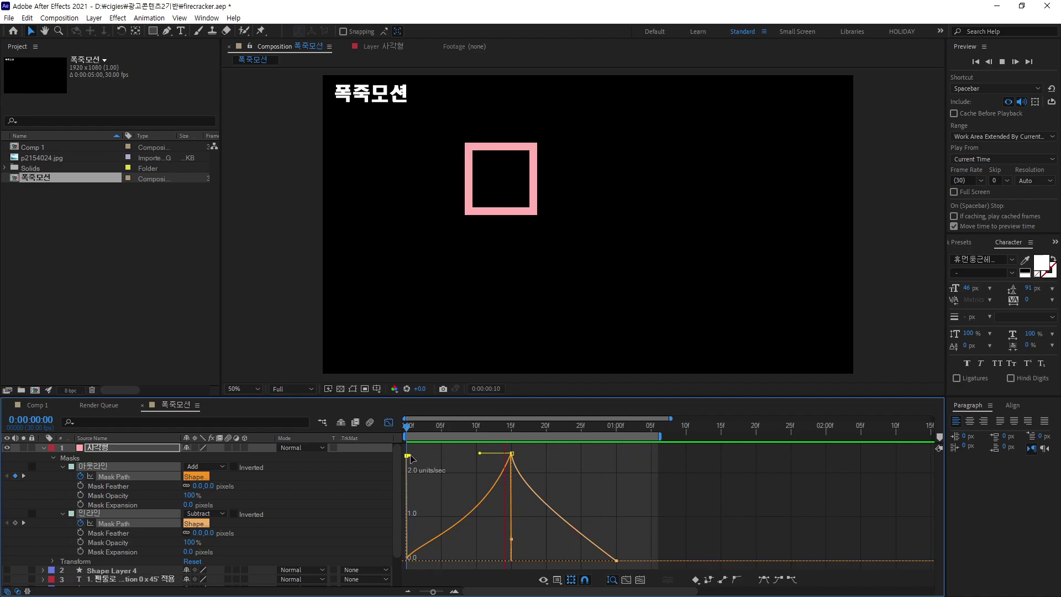
drag(411, 458, 424, 439)
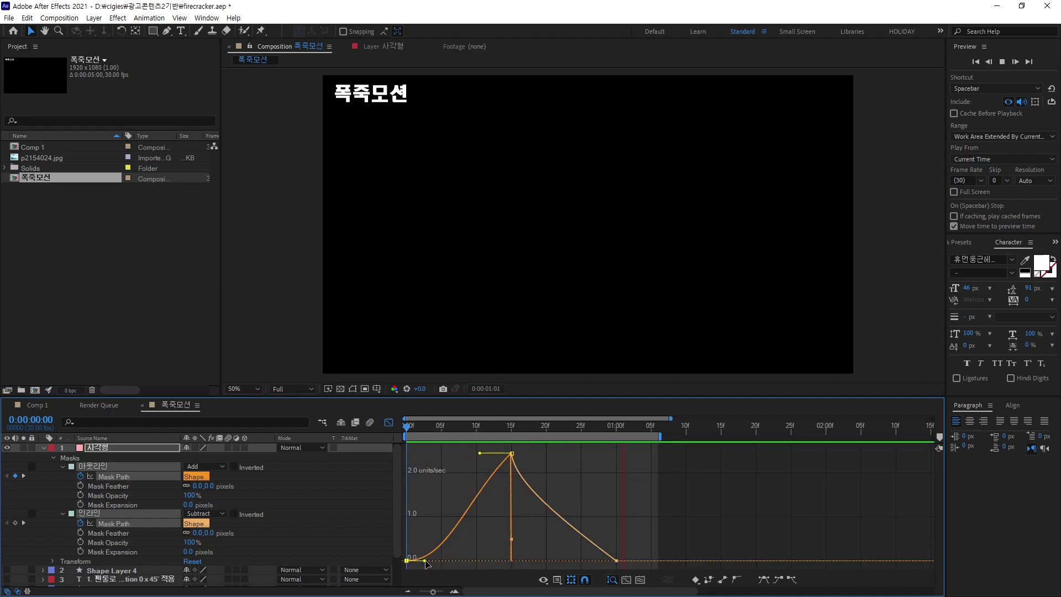
drag(426, 563, 477, 560)
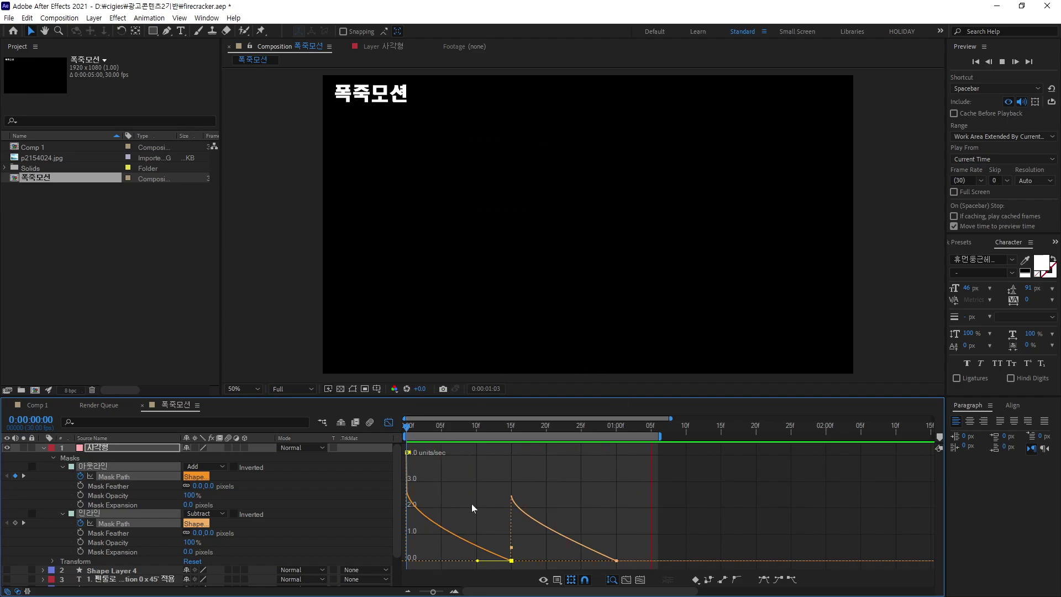
Move the time to 15 frames and raise the 아웃라인 incoming speed there to about 2.4 units/sec
click(558, 580)
click(622, 438)
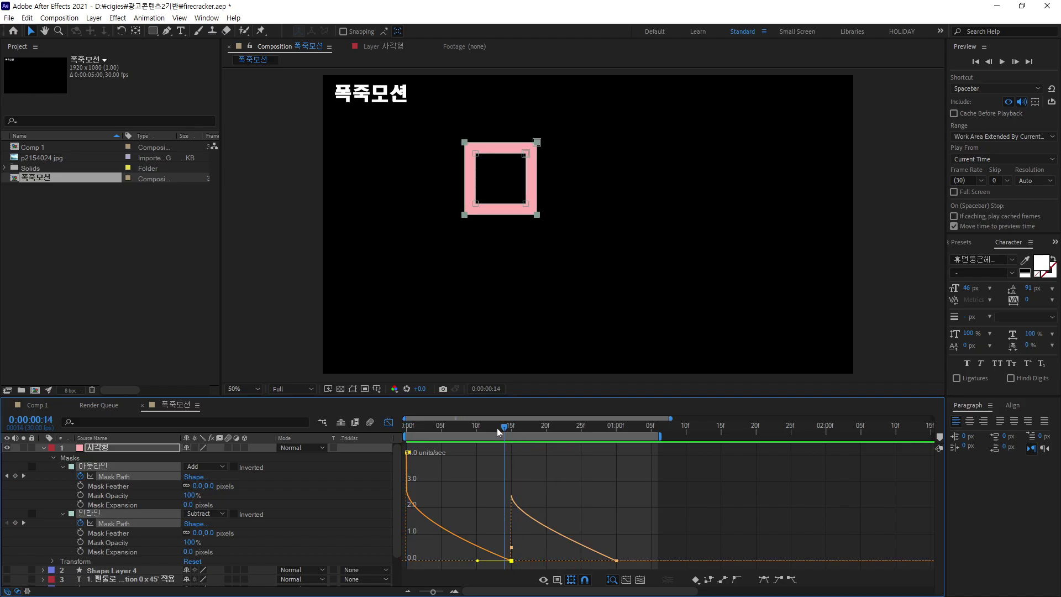
click(556, 580)
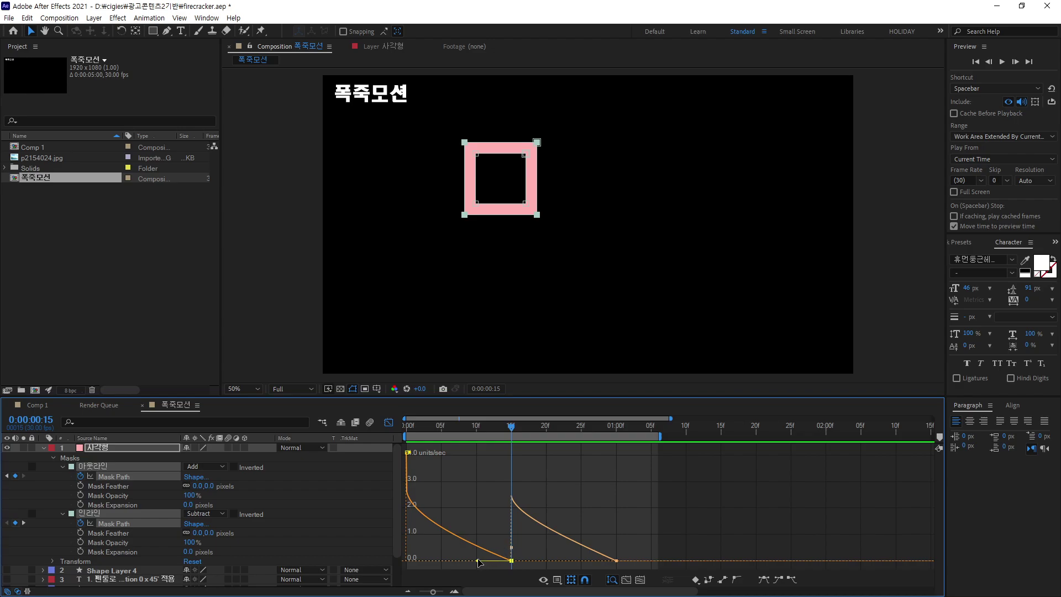
drag(477, 560, 457, 472)
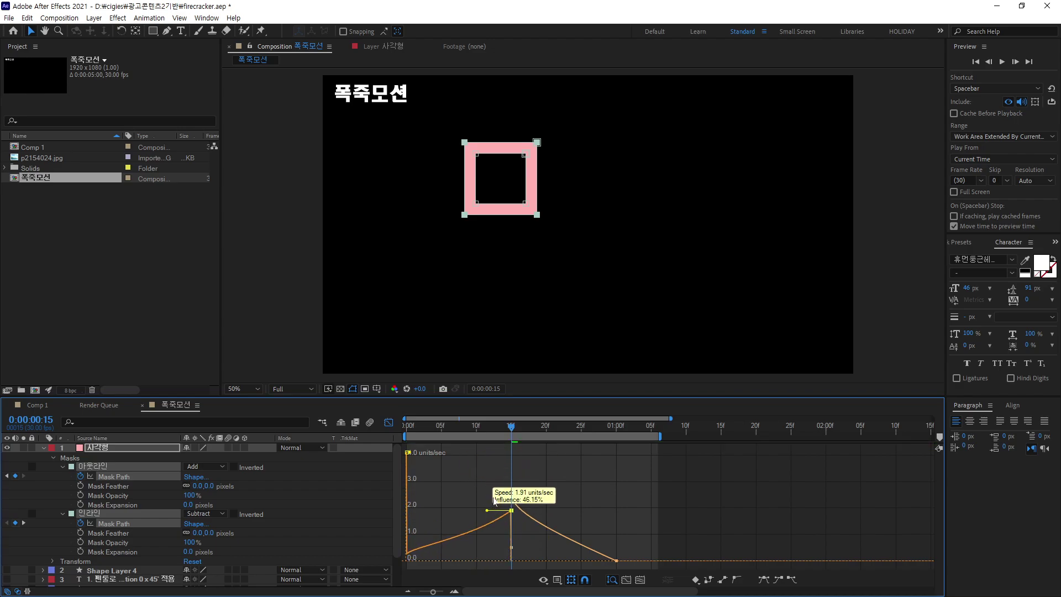
Display only the 아웃라인 speed curve, raise its incoming speed at 15 frames to about 3.2 units/sec and lengthen that keyframe's incoming influence
click(313, 519)
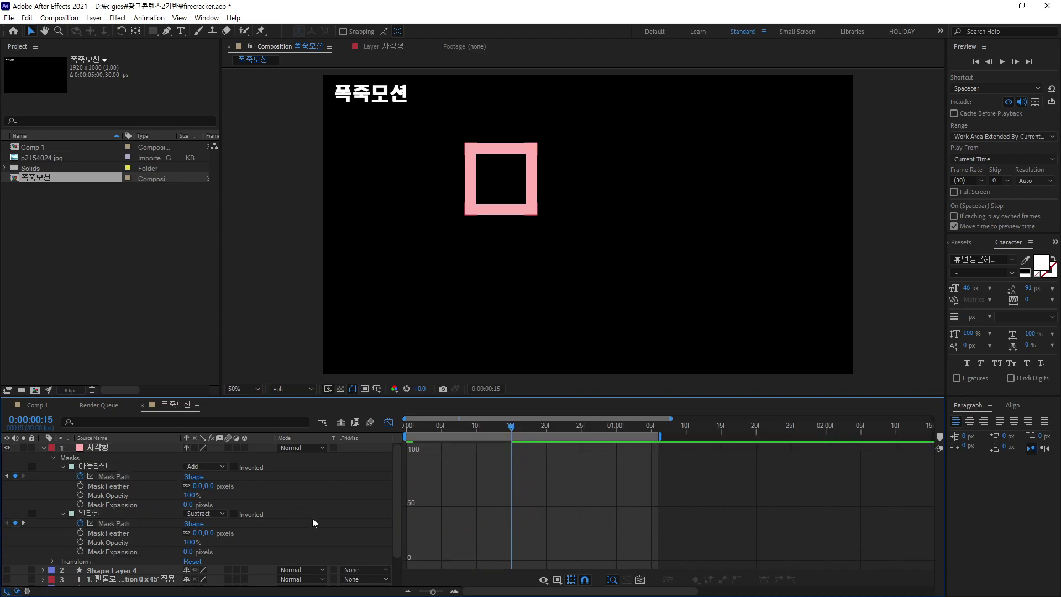
click(123, 478)
click(557, 579)
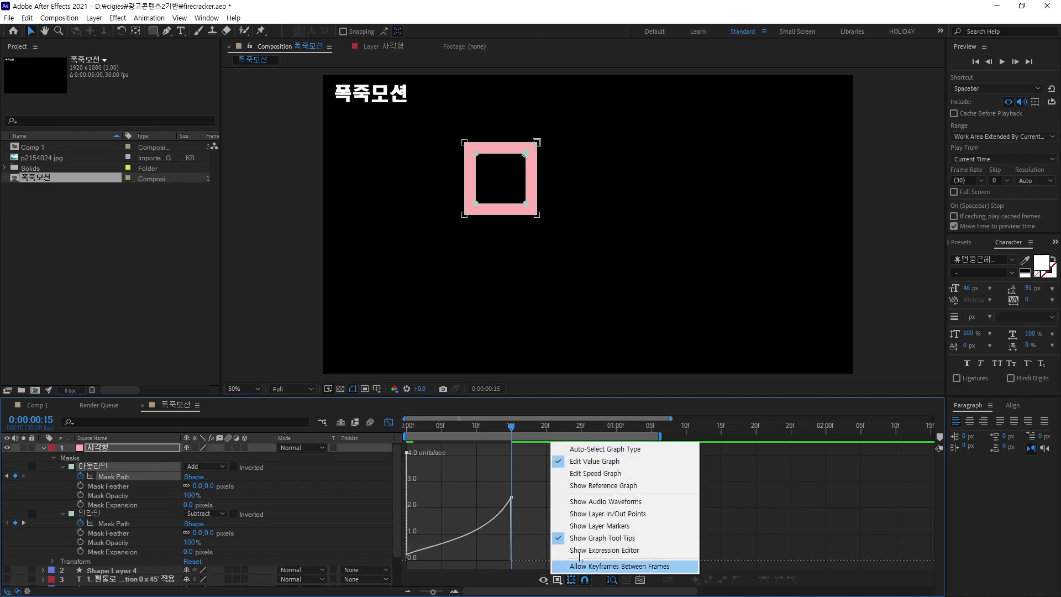
click(612, 465)
click(512, 497)
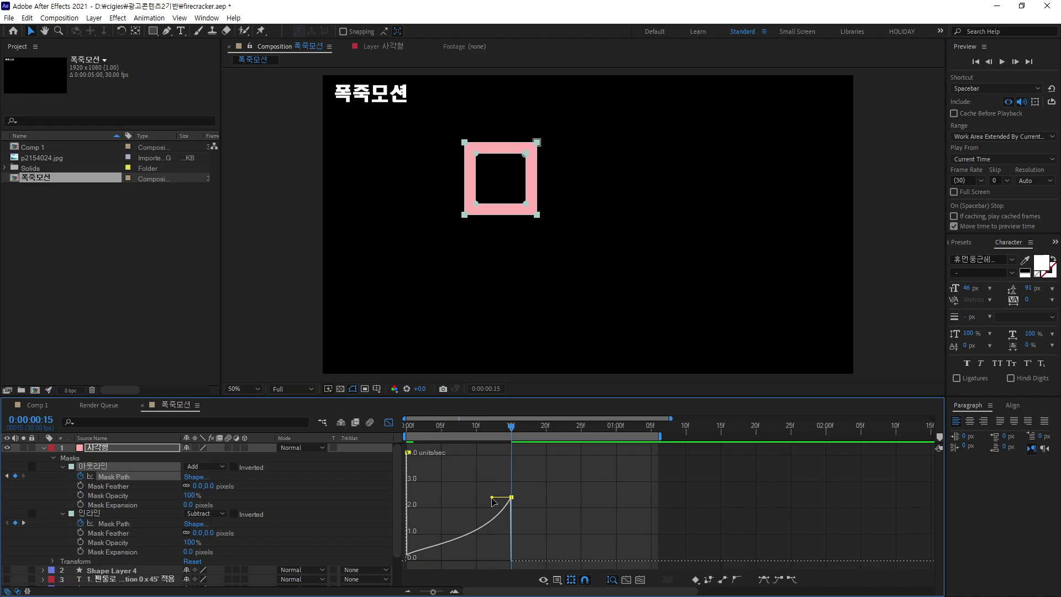
drag(494, 501, 496, 460)
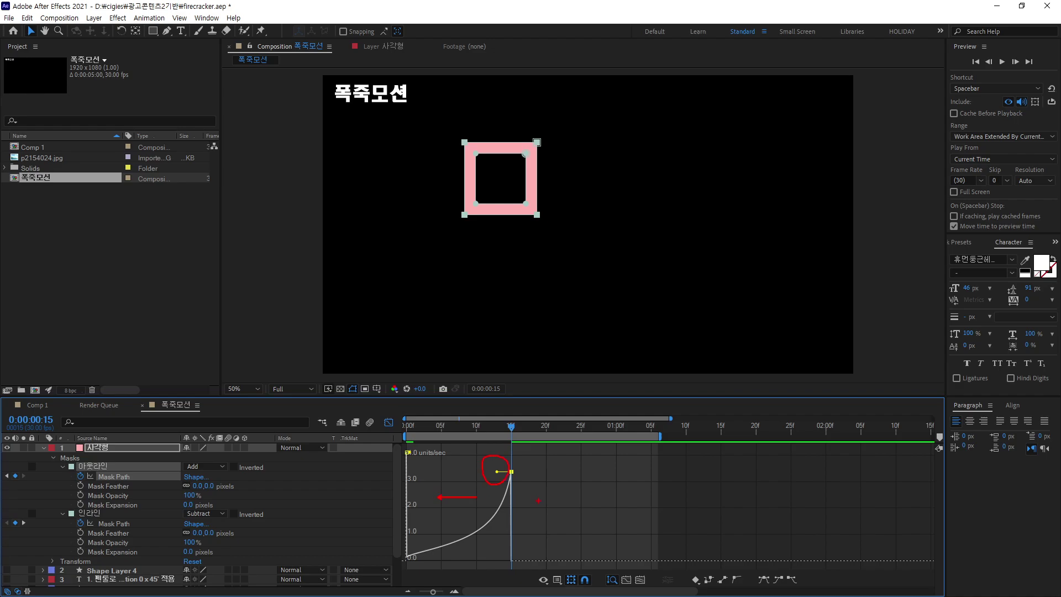
drag(495, 501, 539, 501)
drag(496, 472, 476, 475)
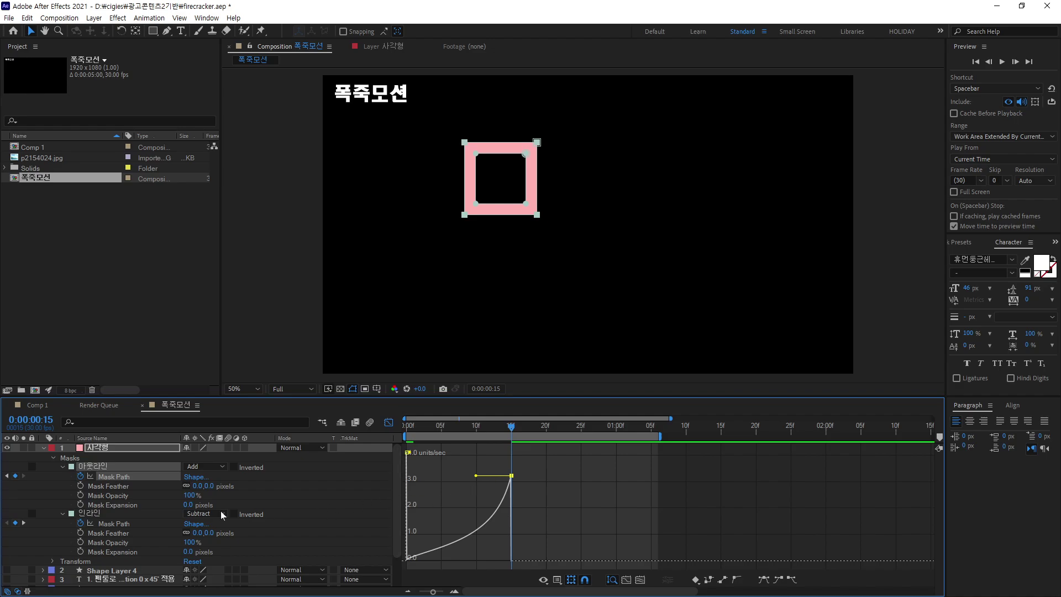
Compare the two masks' speed curves individually, and display the 인라인 and 아웃라인 Mask Path curves together
click(127, 523)
click(128, 487)
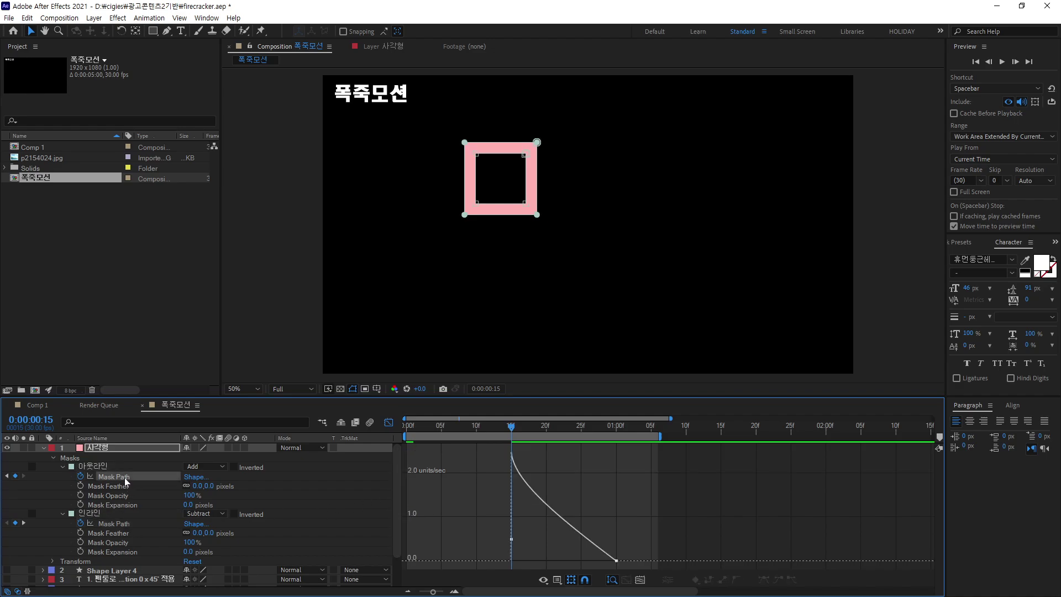
click(124, 525)
shift+click(121, 475)
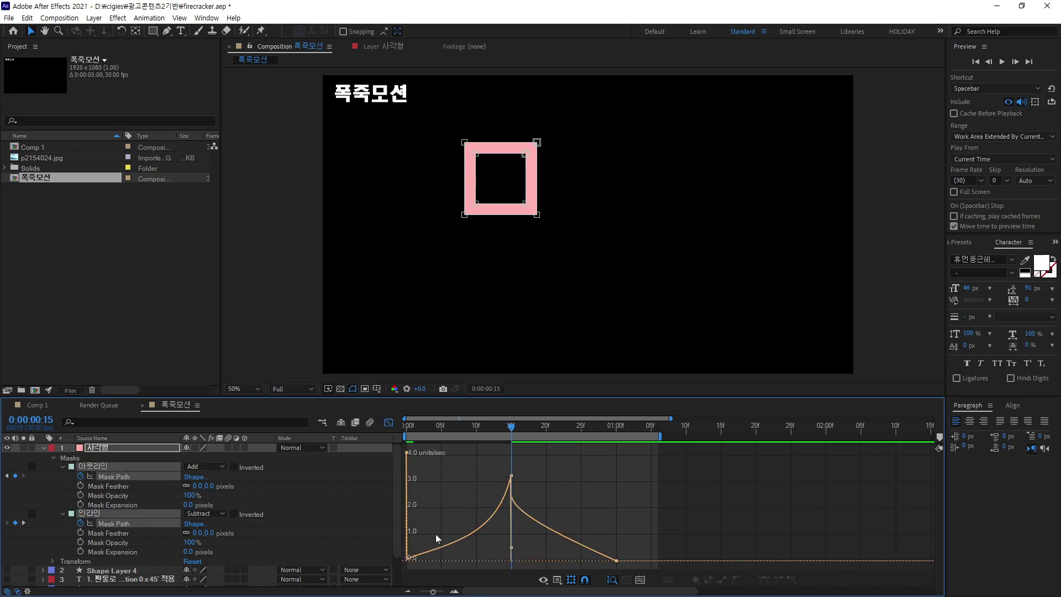
shift+click(138, 479)
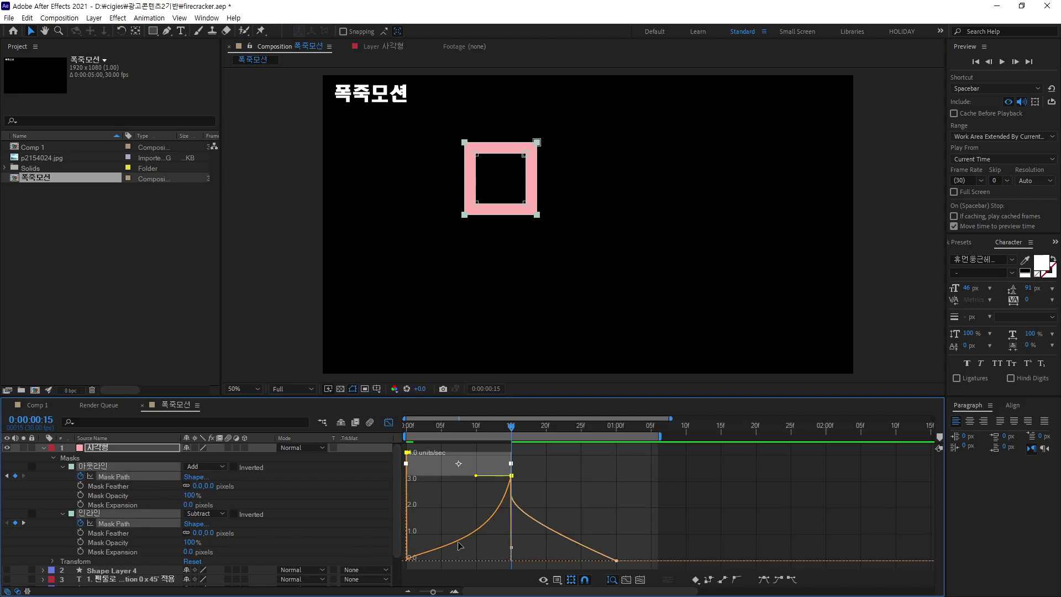
Set the first 아웃라인 keyframe's outgoing speed to 0, and lower the incoming speed at 15 frames while lengthening its influence
click(434, 503)
click(407, 453)
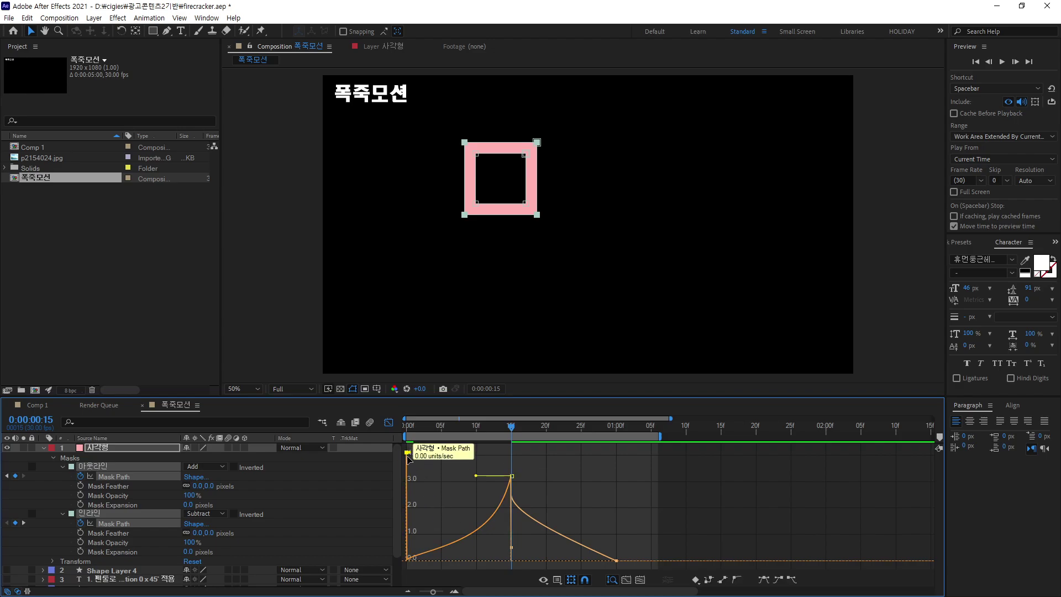
key(ctrl+shift+k)
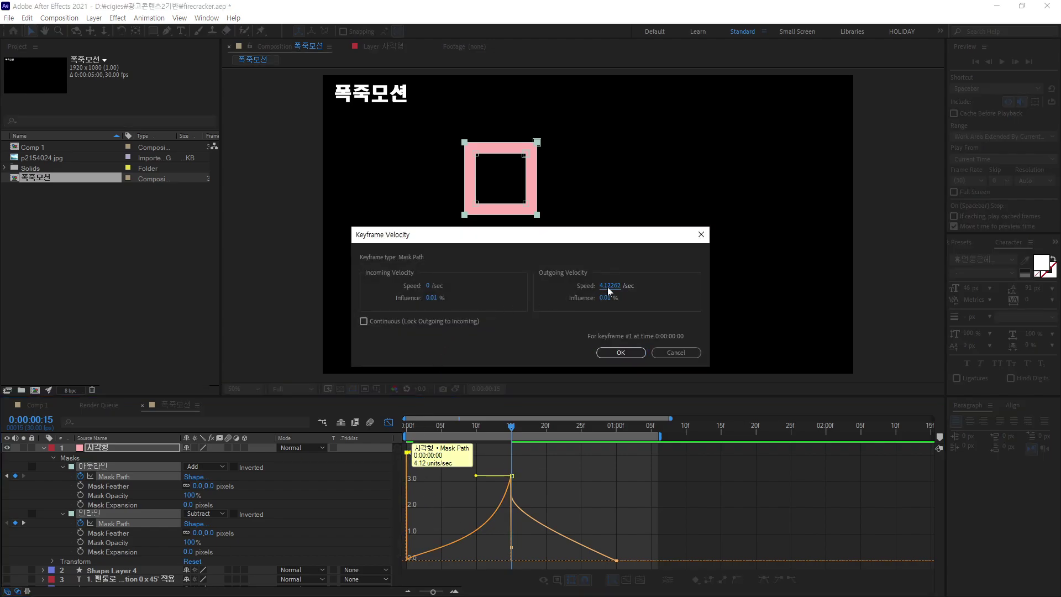
click(608, 286)
key(BackSpace)
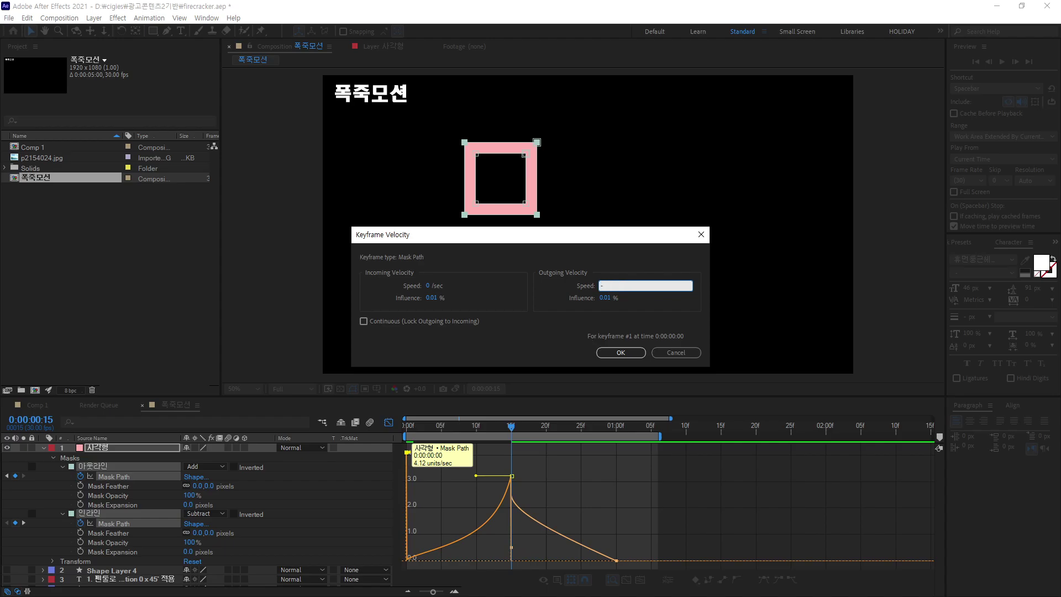
text(0)
key(Return)
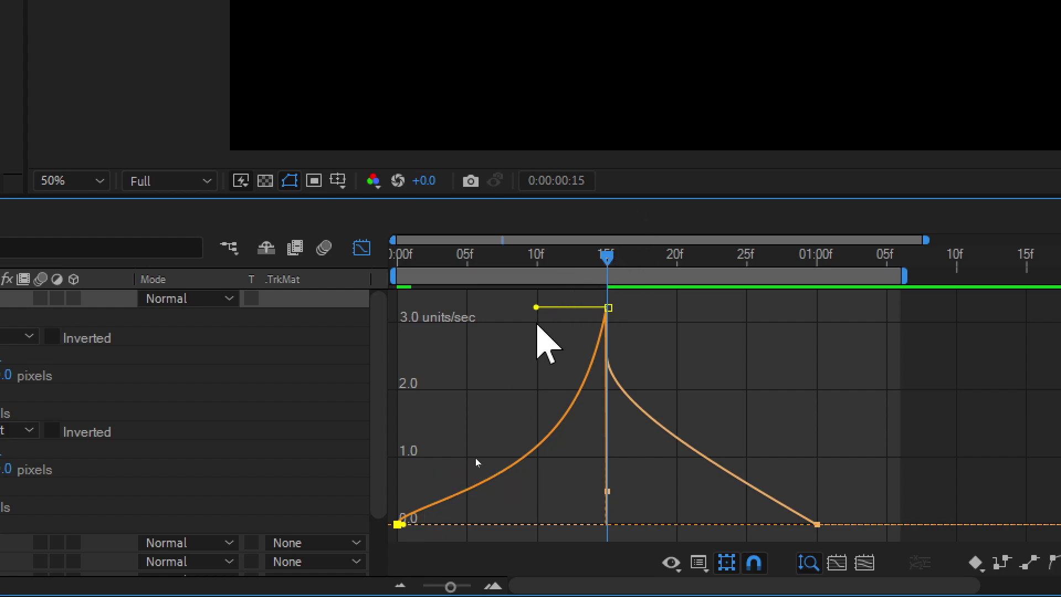
drag(536, 308, 500, 362)
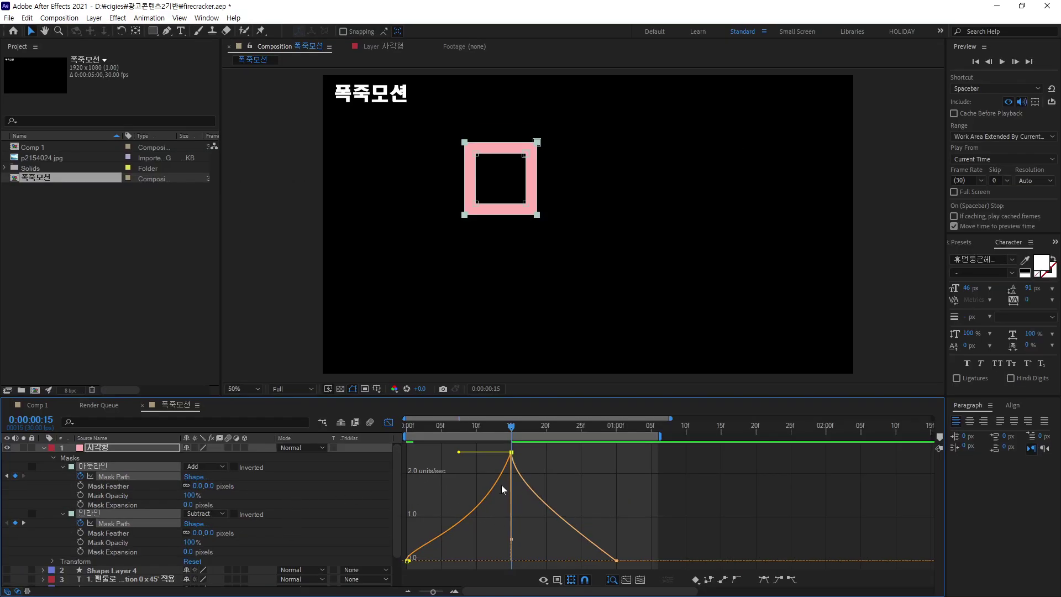
Set the outgoing speed of the 아웃라인 keyframe at frame 0 to 1 per second
click(407, 560)
drag(406, 559, 407, 528)
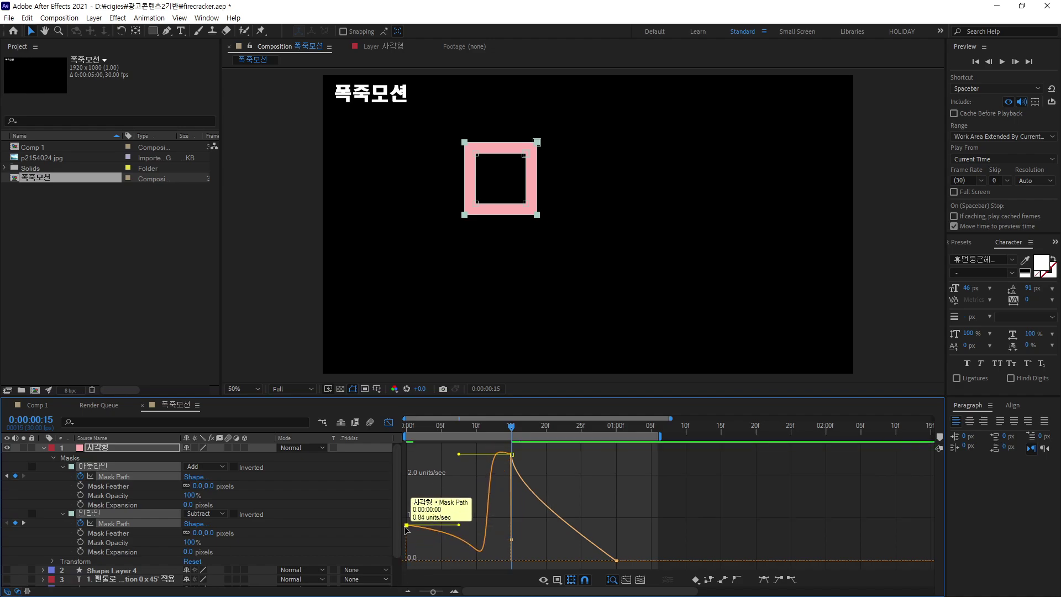
double_click(406, 529)
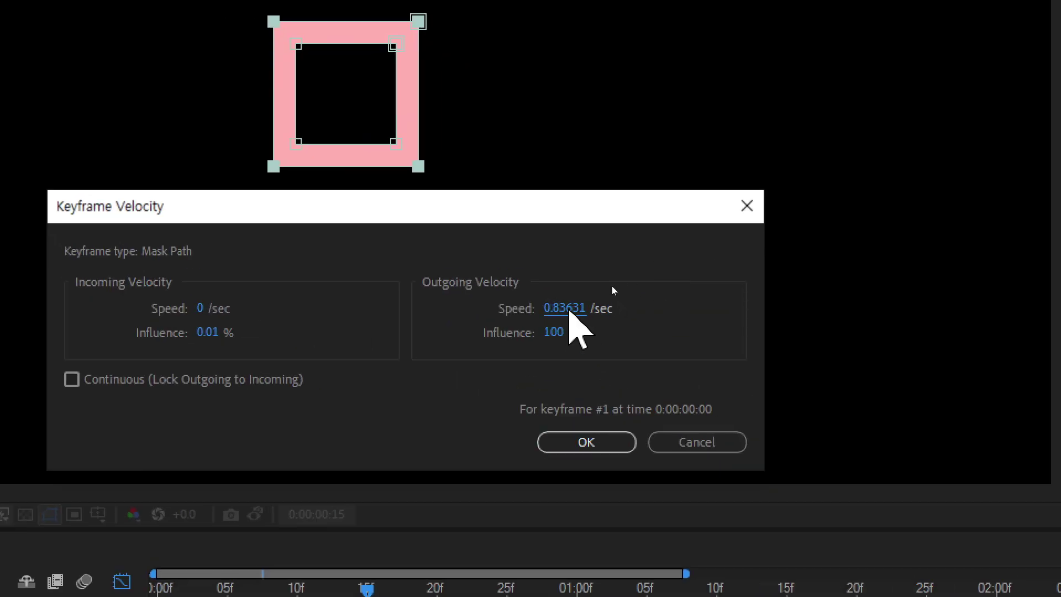
click(563, 308)
text(1)
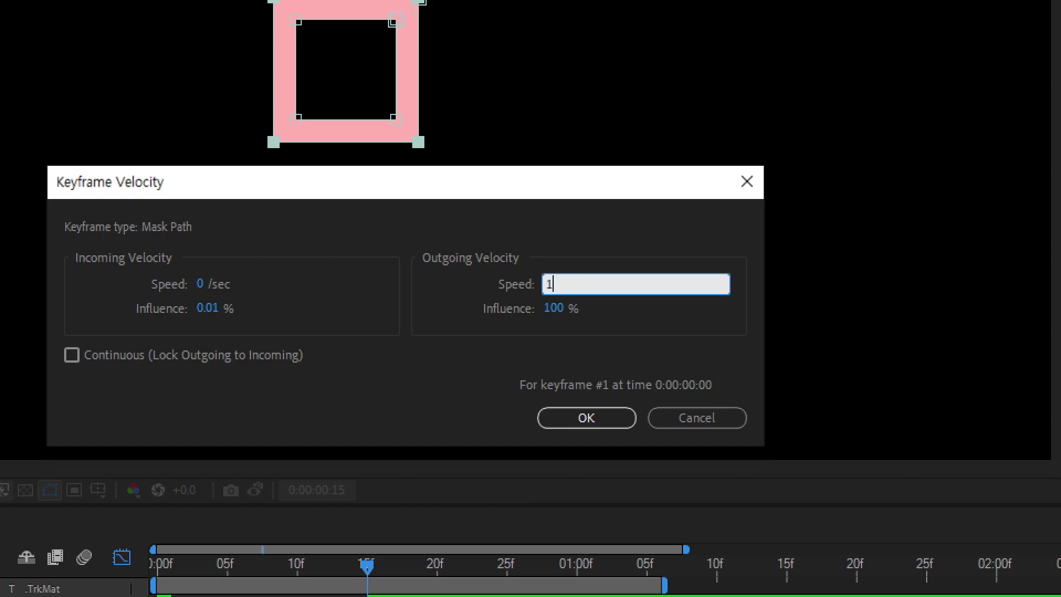
key(Tab)
key(Return)
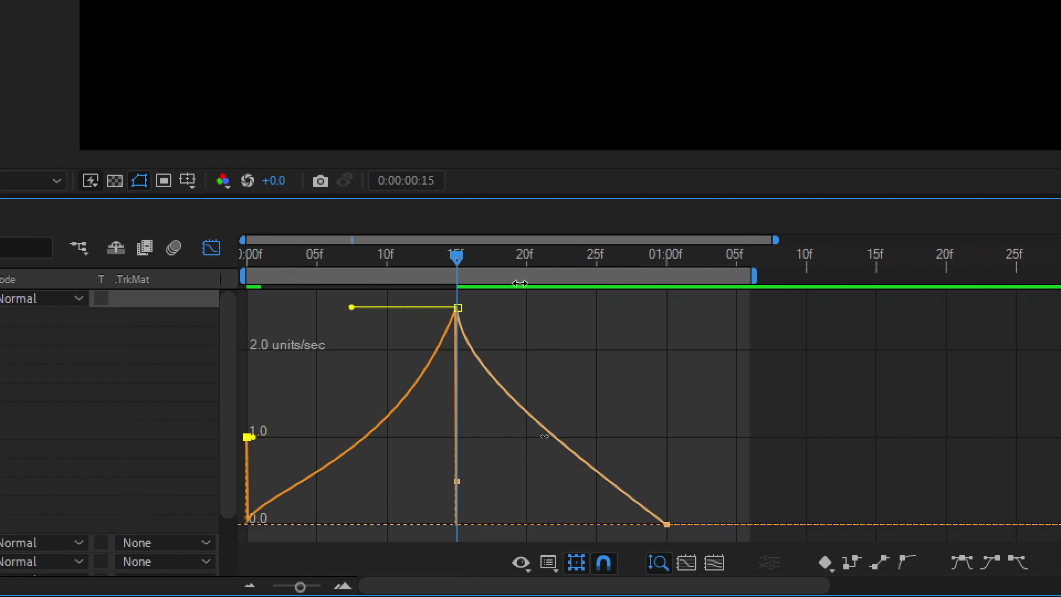
Set the 아웃라인 keyframe at 15 frames to an incoming speed of 0.5 per second with 60% influence
drag(352, 308, 360, 437)
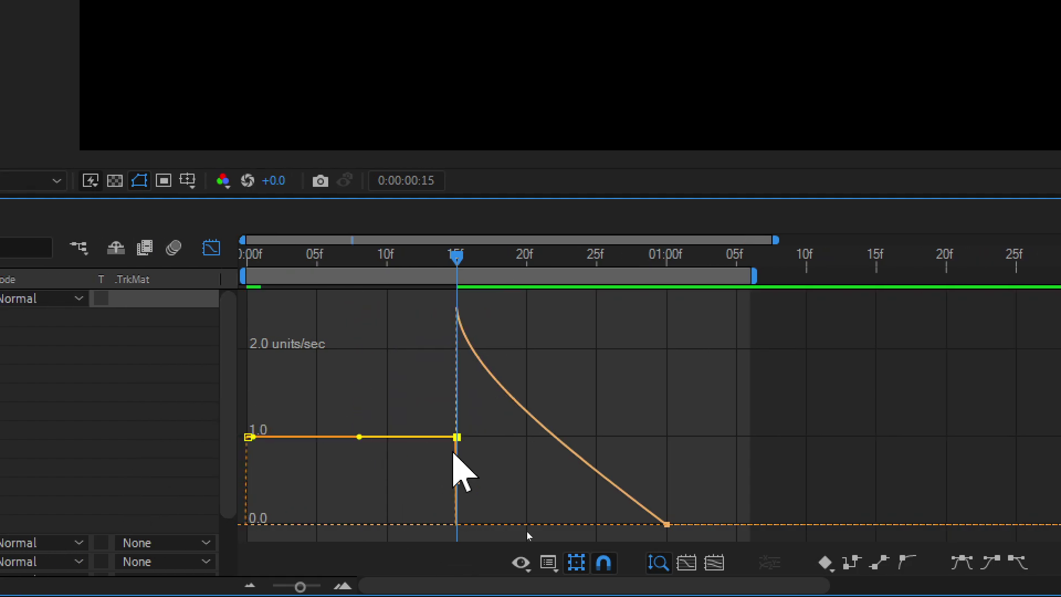
key(ctrl+shift+k)
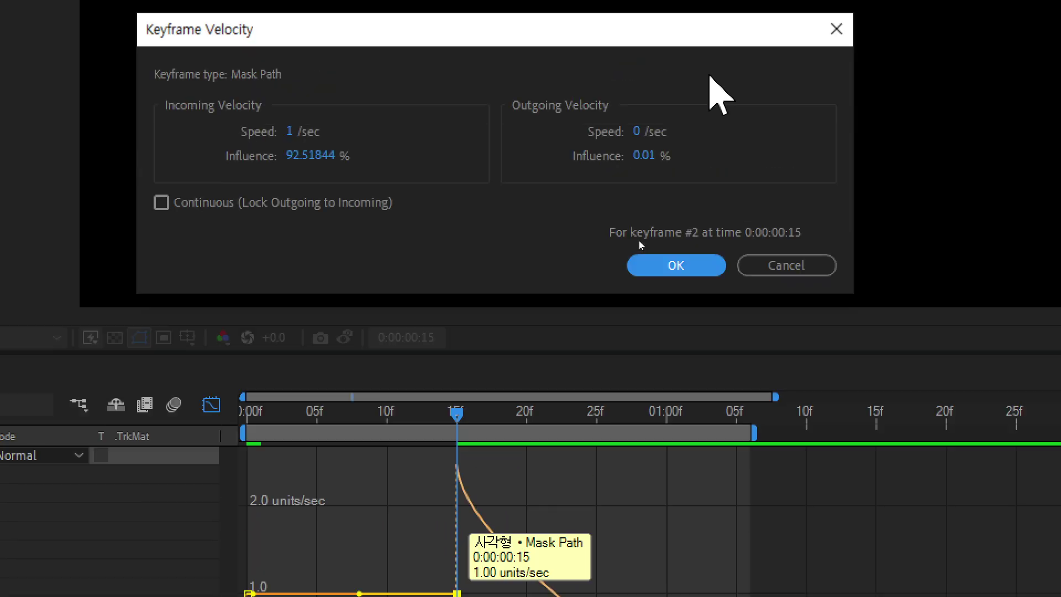
click(289, 131)
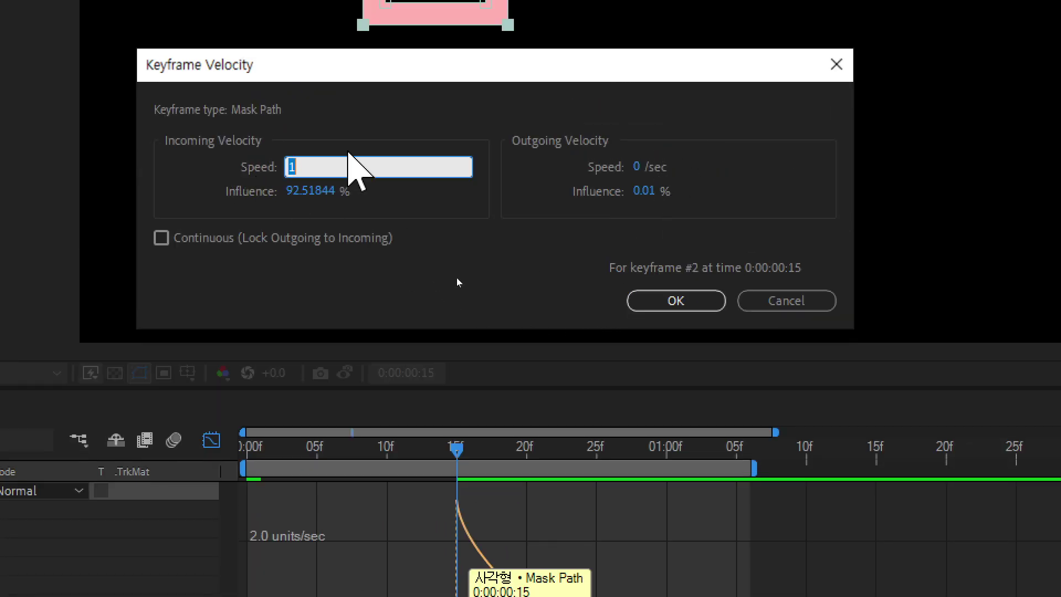
text(0.5)
key(Tab)
text(60)
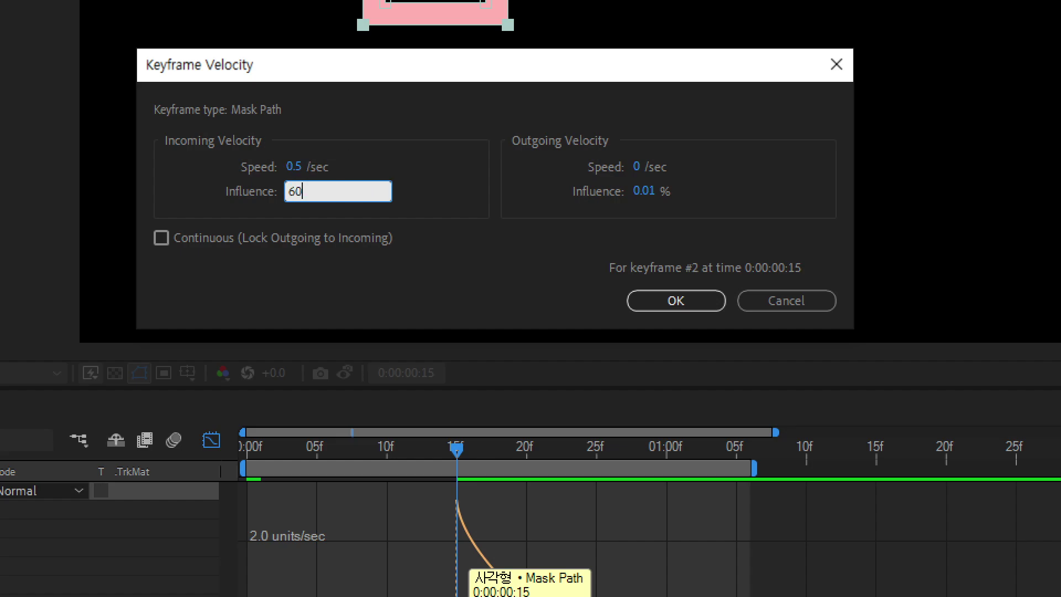
key(Return)
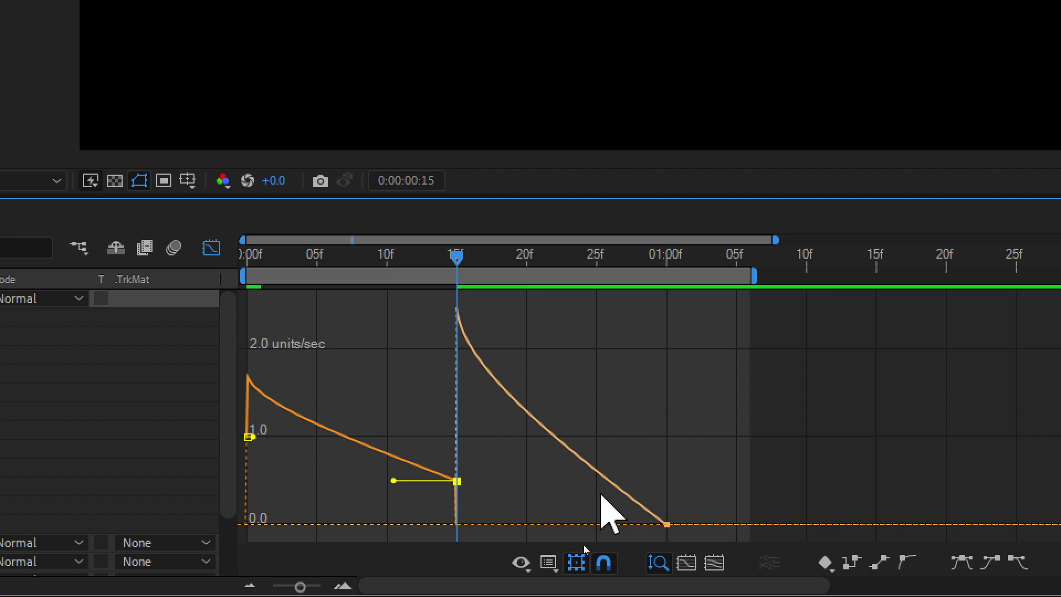
Check the velocity settings of the 인라인 keyframe at 1 second
click(667, 524)
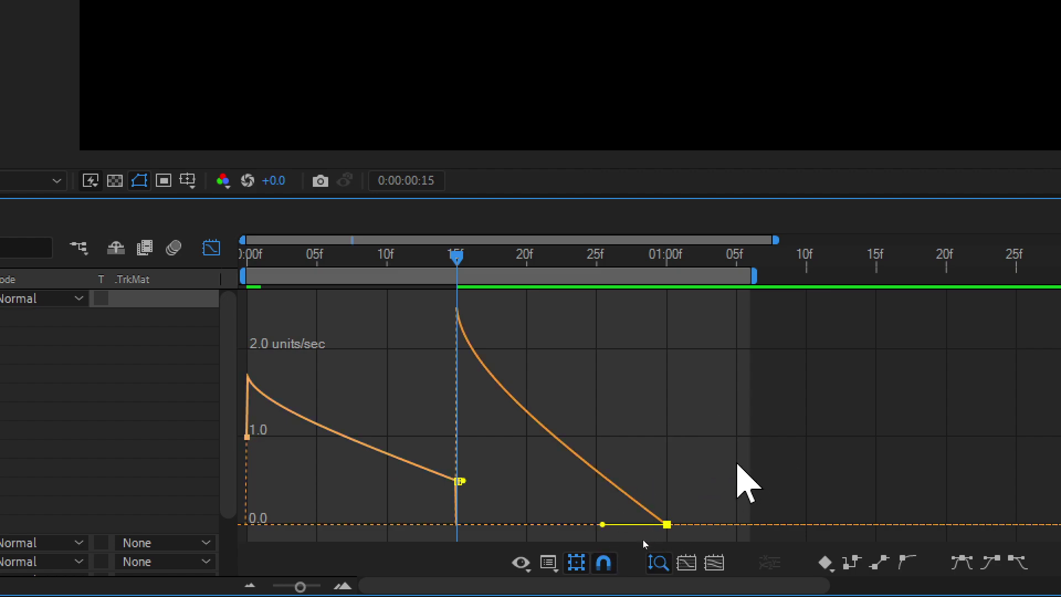
double_click(667, 524)
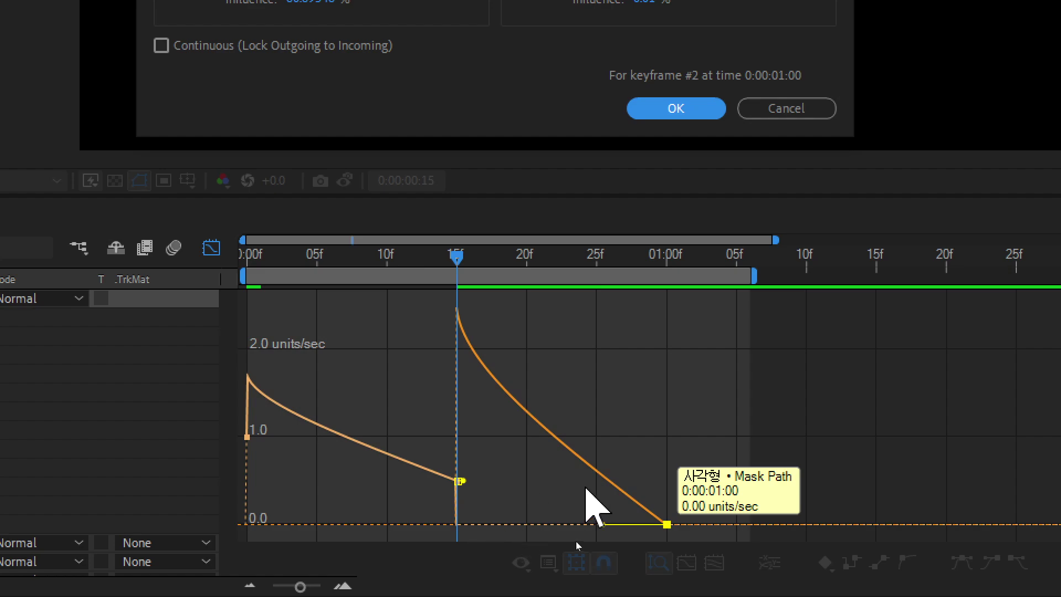
key(Return)
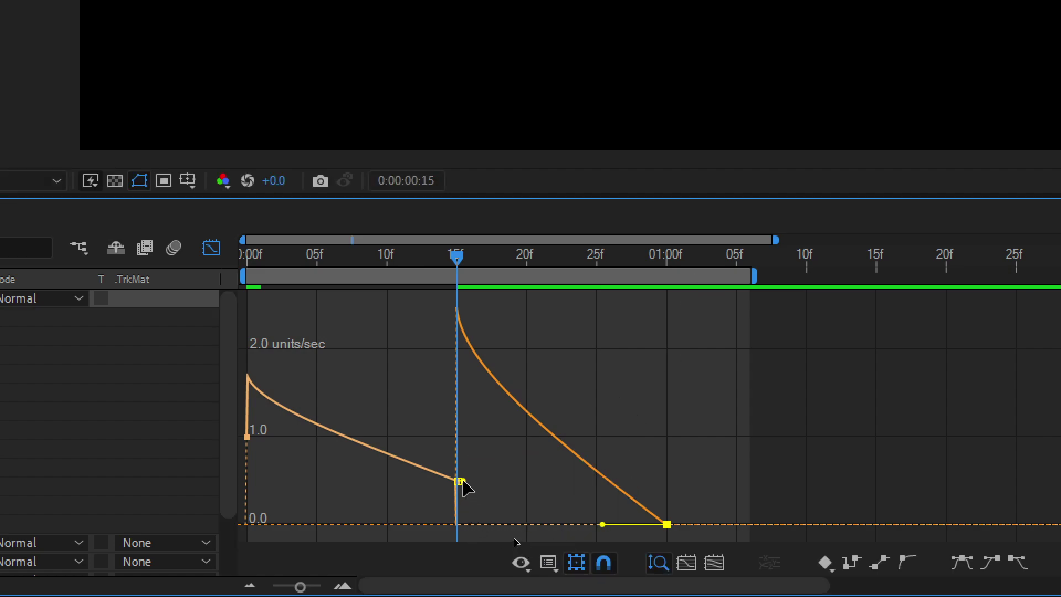
Try an outgoing speed of 1.5 units/sec on the 인라인 keyframe at 15 frames and bring it back to about 0.5
drag(462, 481, 445, 409)
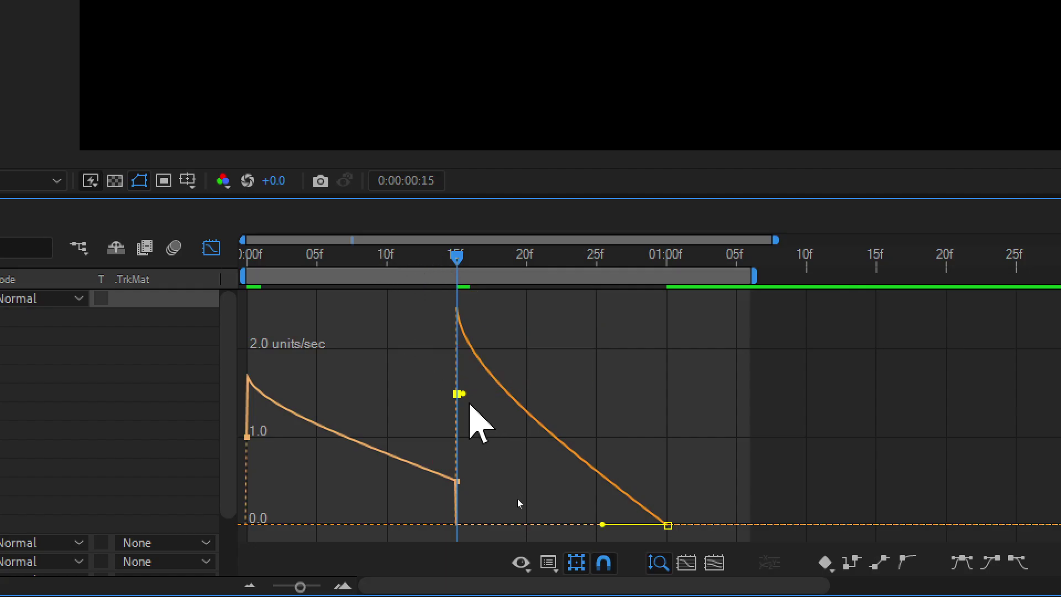
click(515, 498)
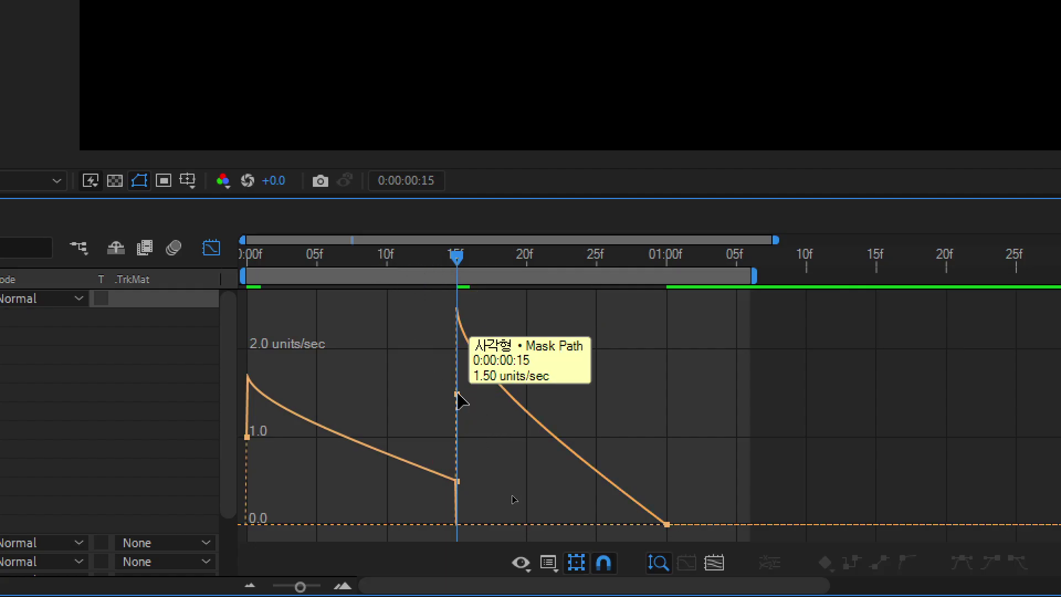
click(458, 395)
drag(468, 399, 462, 481)
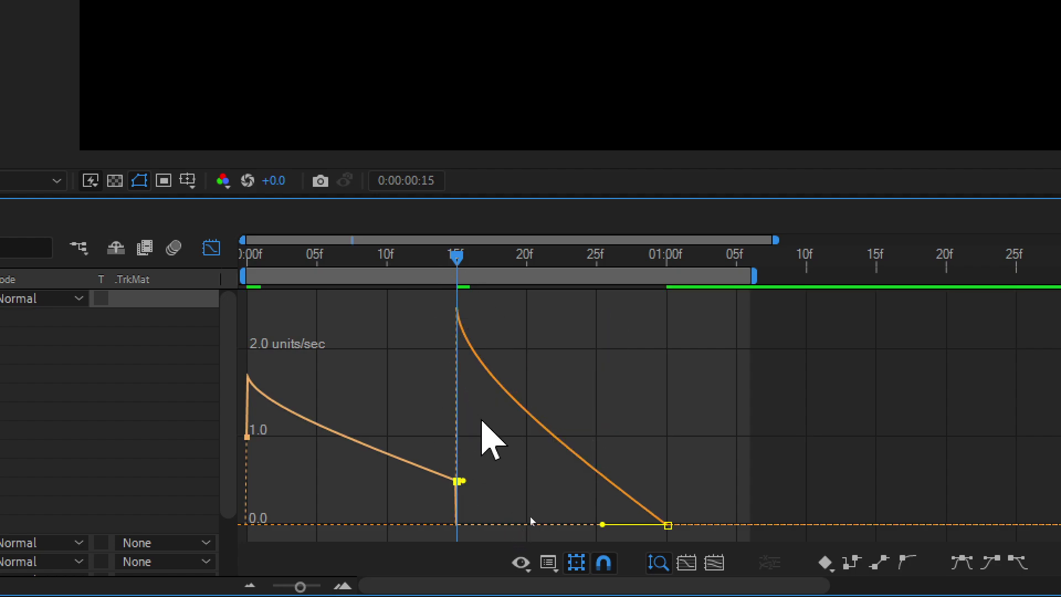
mouse_move(603, 524)
mouse_down()
mouse_move(583, 524)
mouse_move(606, 530)
mouse_up()
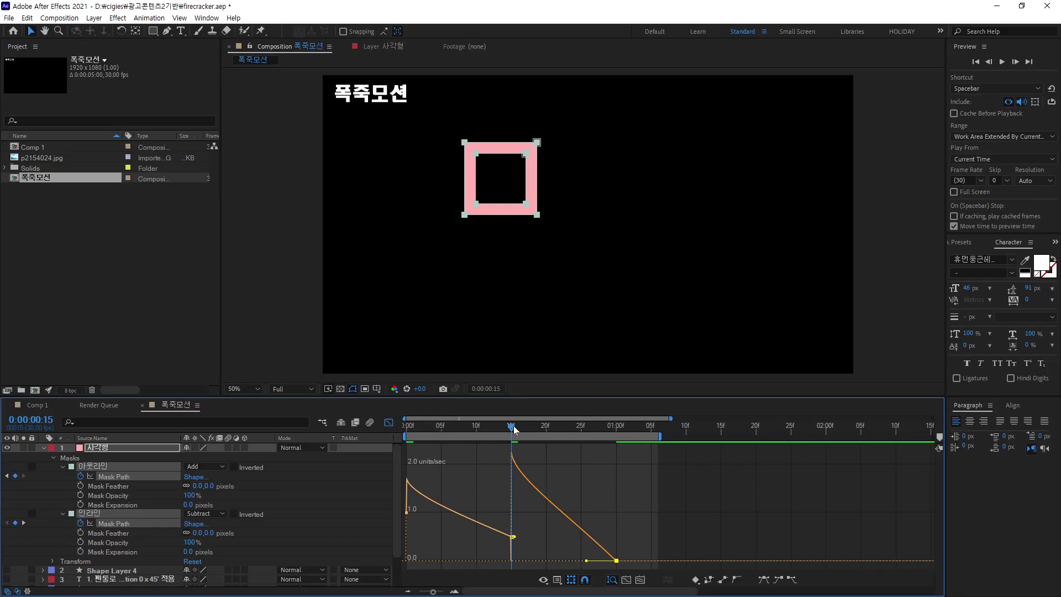
Preview the square's animation from the first frame and scrub the time to 18 frames
drag(513, 430, 407, 430)
key(space)
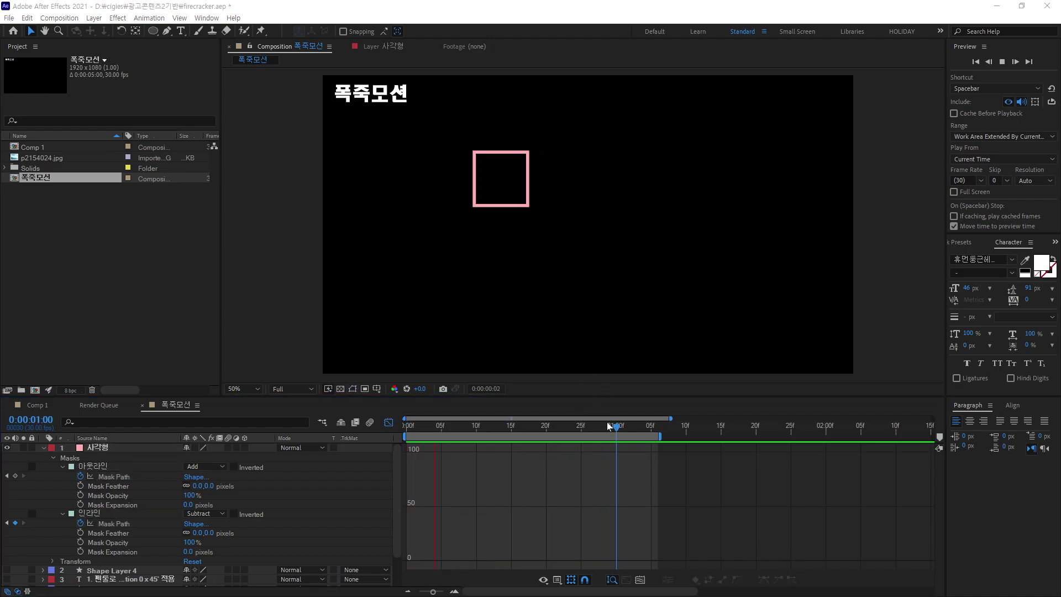
drag(615, 427, 466, 435)
key(space)
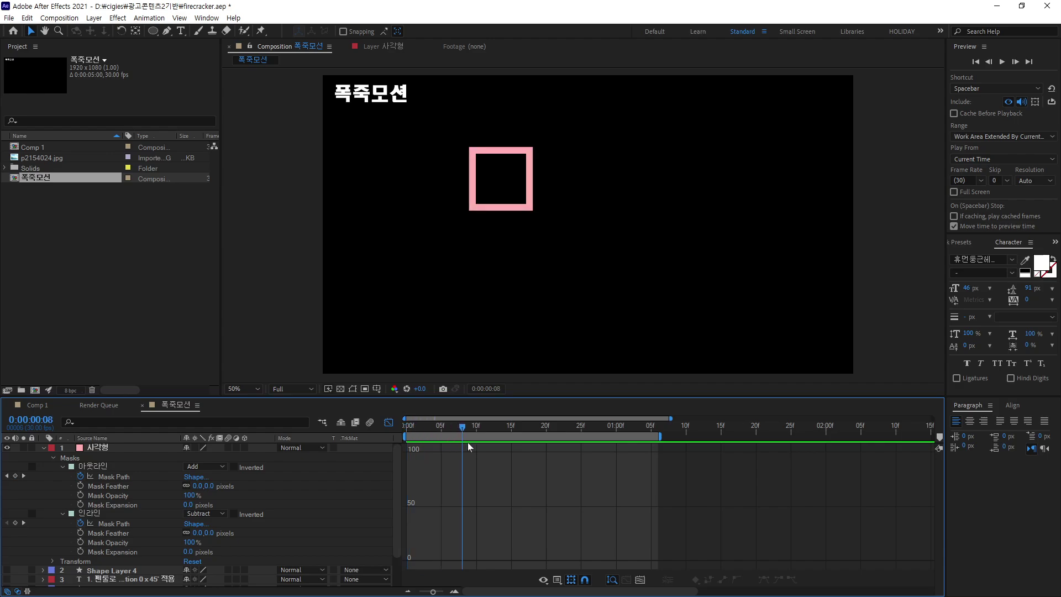
drag(611, 472, 532, 481)
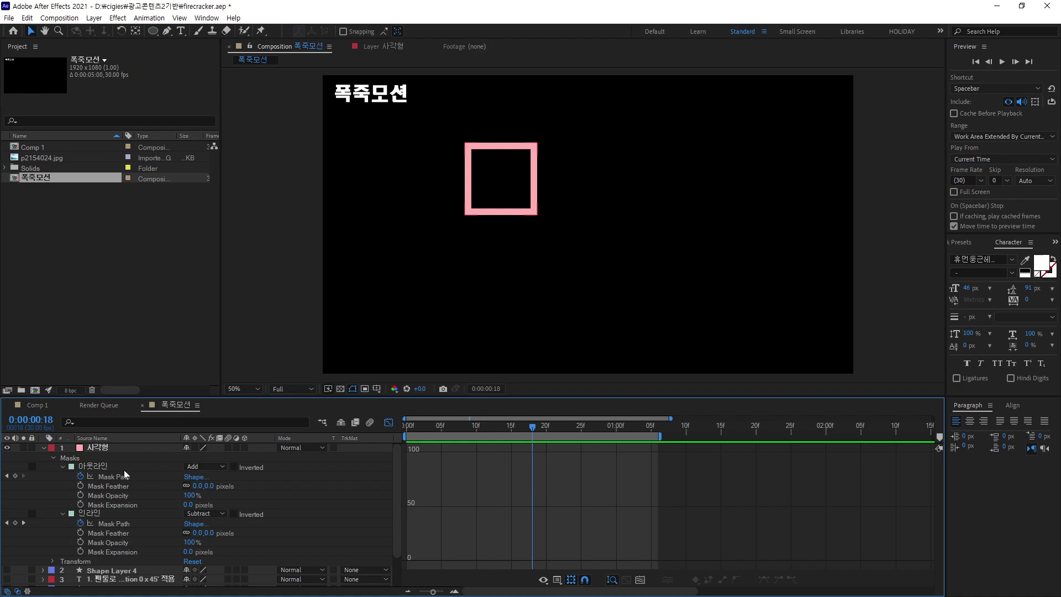
Select the 사각형 layer and reveal only its Rotation property
click(120, 449)
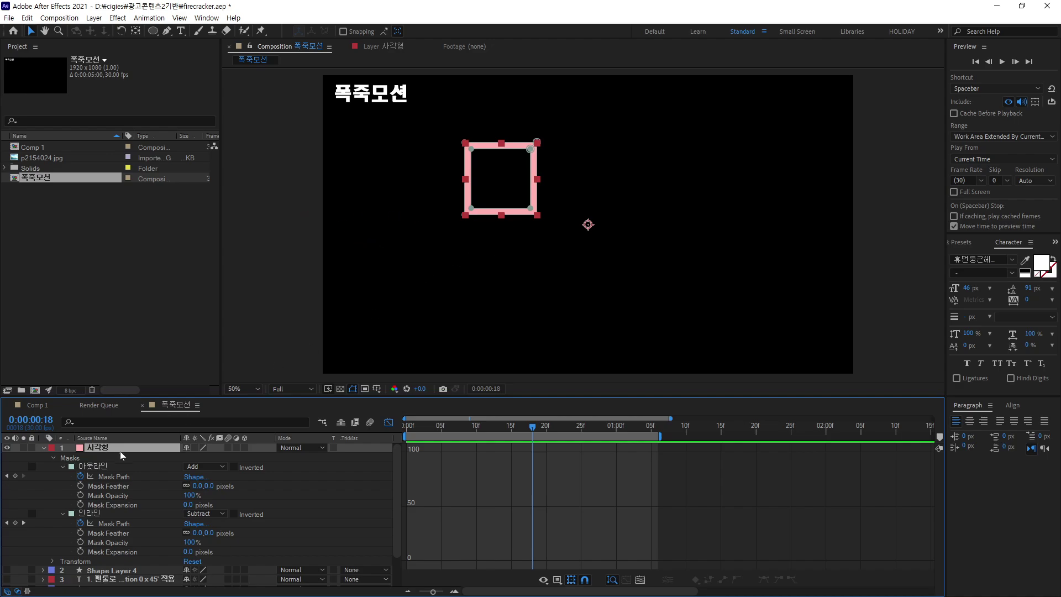
key(r)
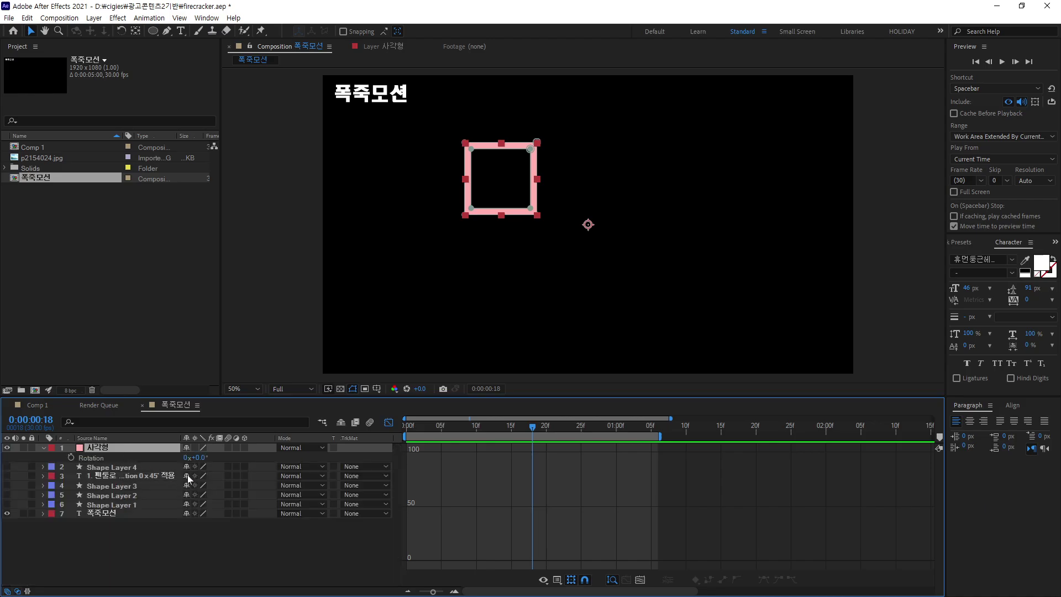
Try rotating the 사각형 layer to -38° around its off-center anchor point and undo the rotation
drag(201, 459, 264, 430)
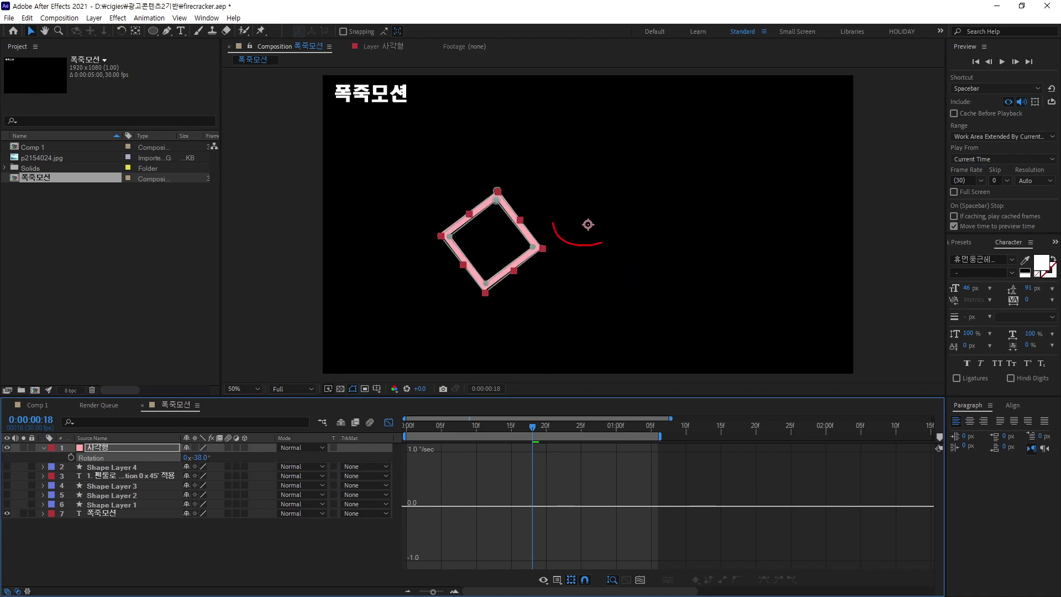
mouse_move(475, 227)
mouse_down()
mouse_move(485, 188)
mouse_move(654, 138)
mouse_up()
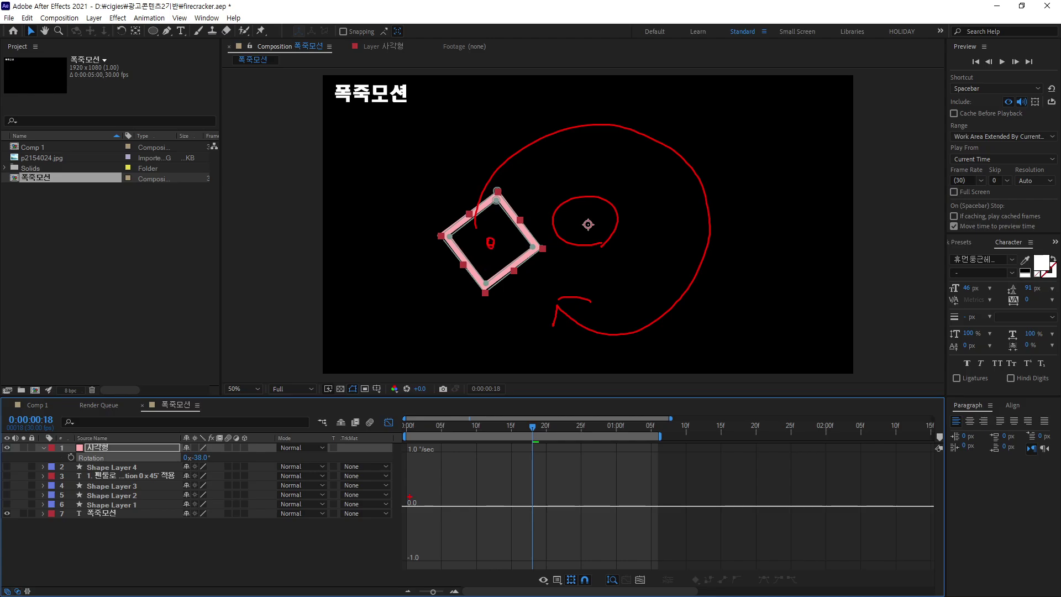
key(Escape)
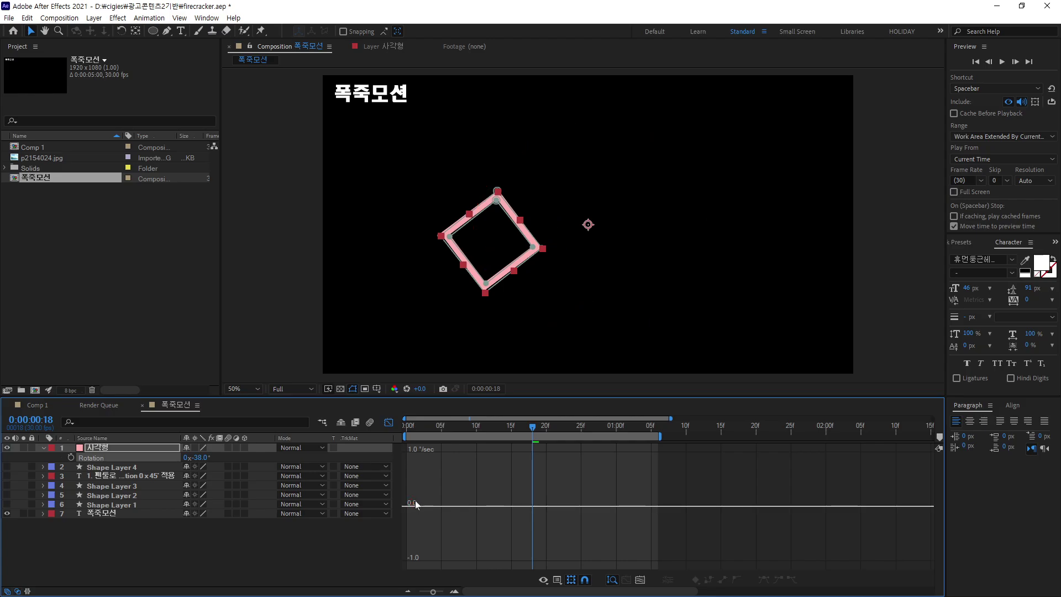
key(ctrl+z)
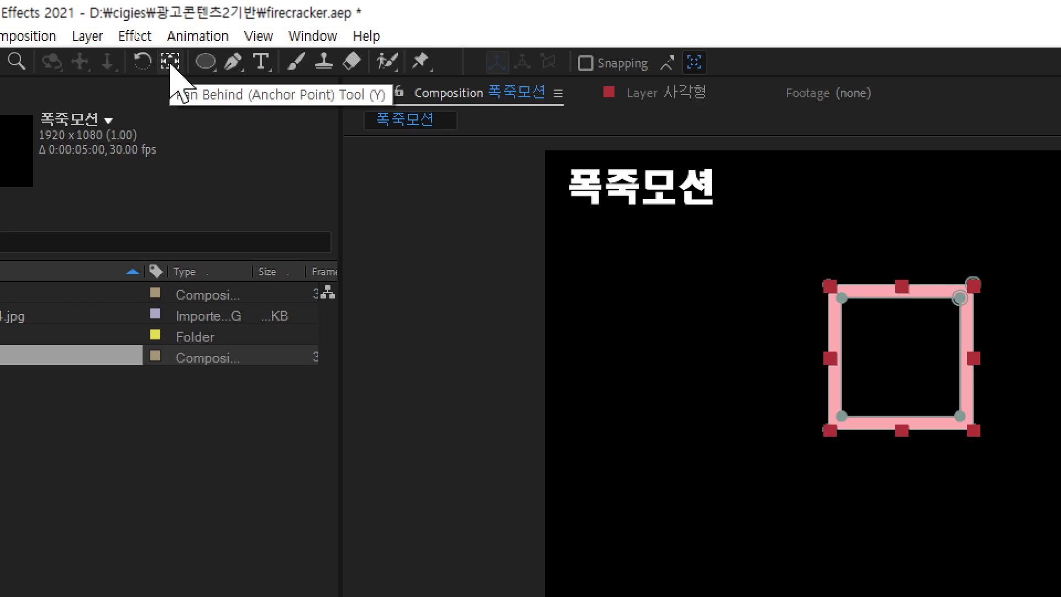
Move the 사각형 layer's anchor point to the center of the pink square, test a rotation around it and undo the test
click(171, 62)
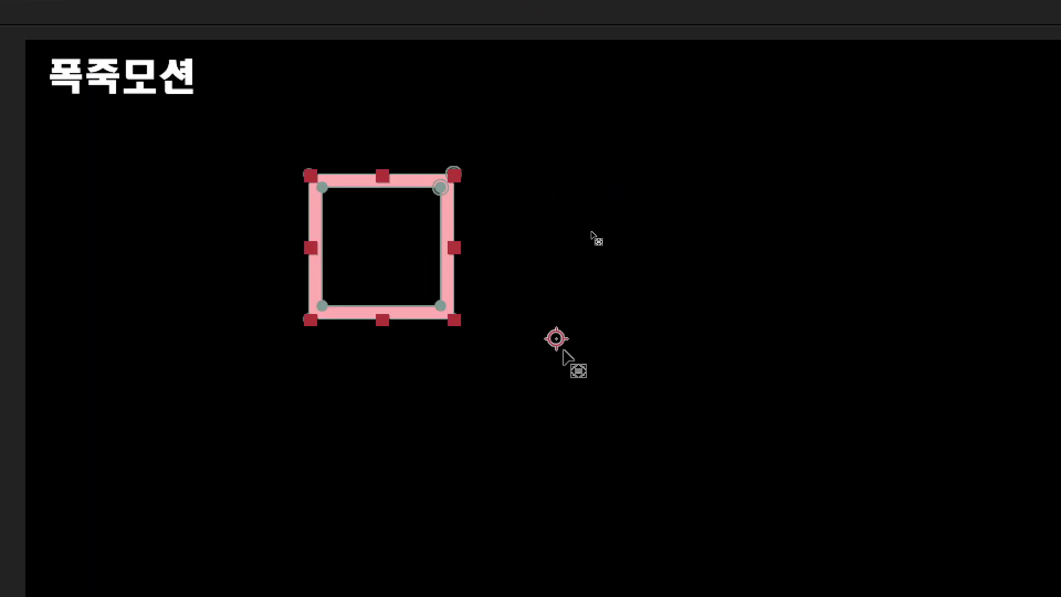
drag(556, 339, 385, 254)
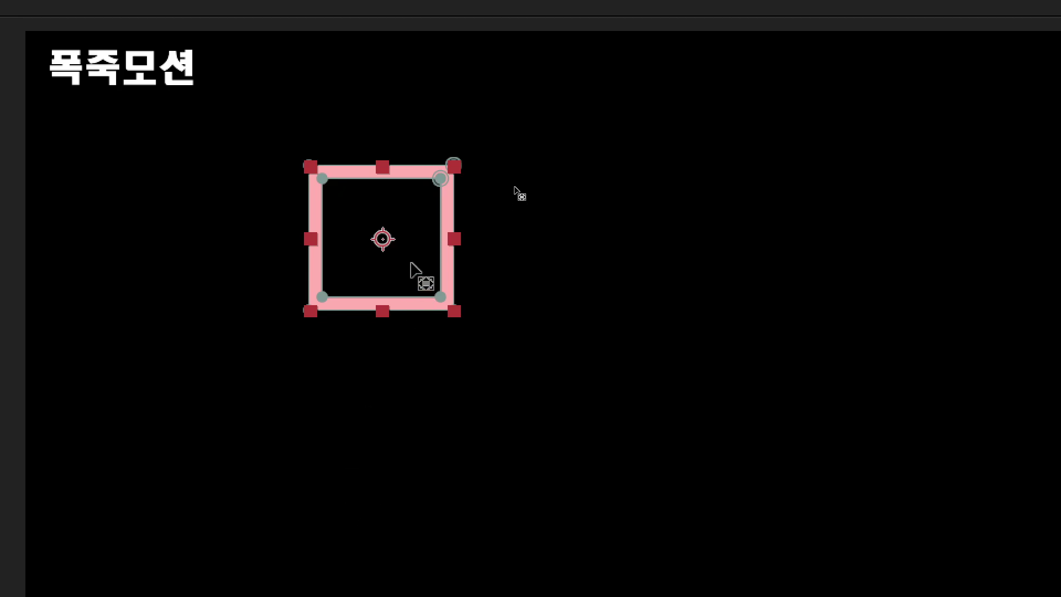
mouse_move(383, 239)
mouse_down()
mouse_move(373, 210)
mouse_move(382, 172)
mouse_move(440, 180)
mouse_move(455, 167)
mouse_move(456, 239)
mouse_move(383, 240)
mouse_up()
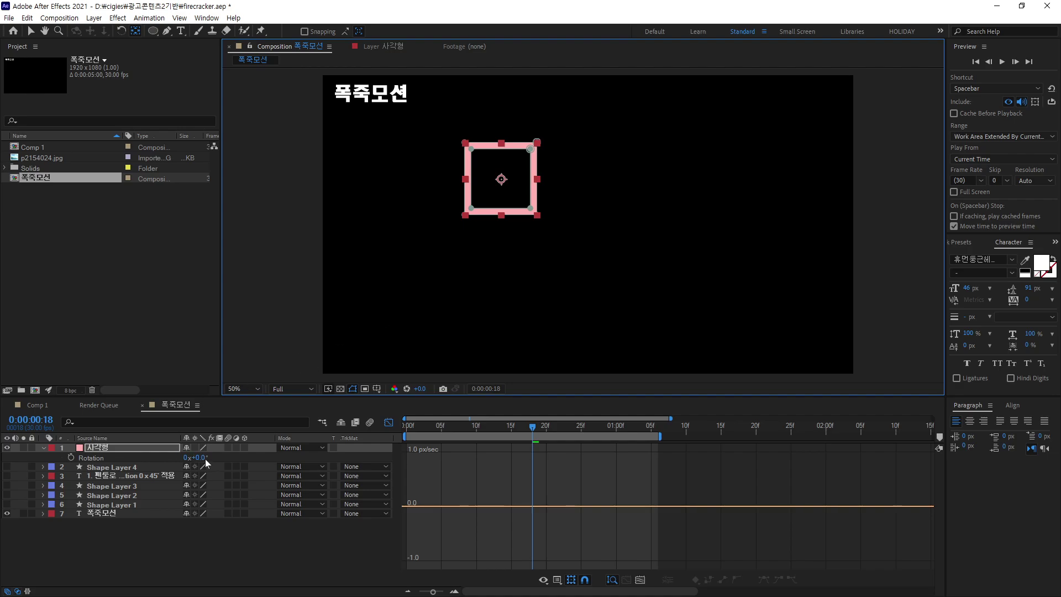
mouse_move(200, 458)
mouse_down()
mouse_move(432, 454)
mouse_move(204, 456)
mouse_up()
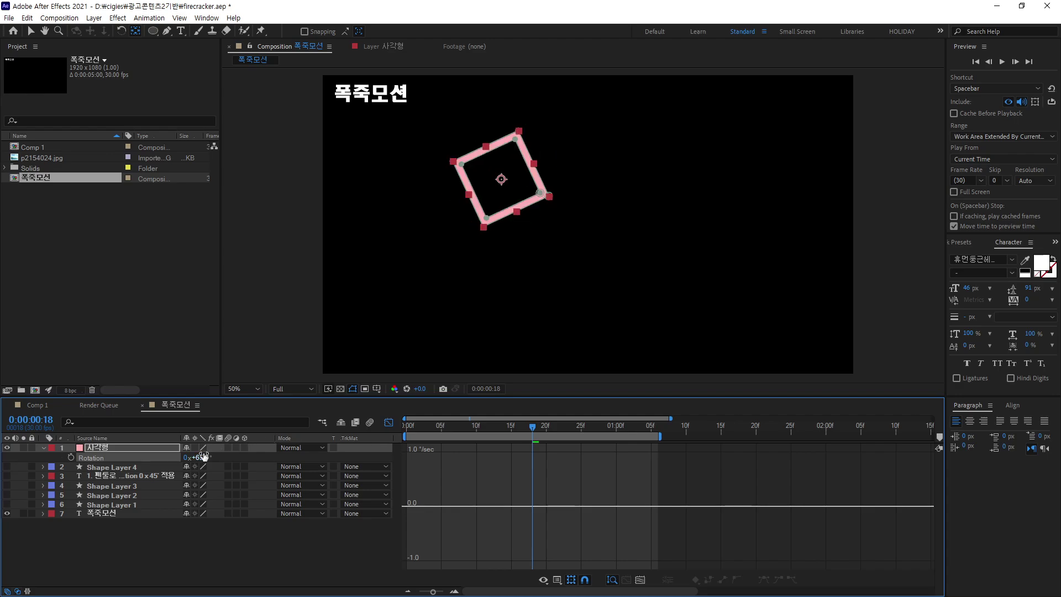
key(ctrl+z)
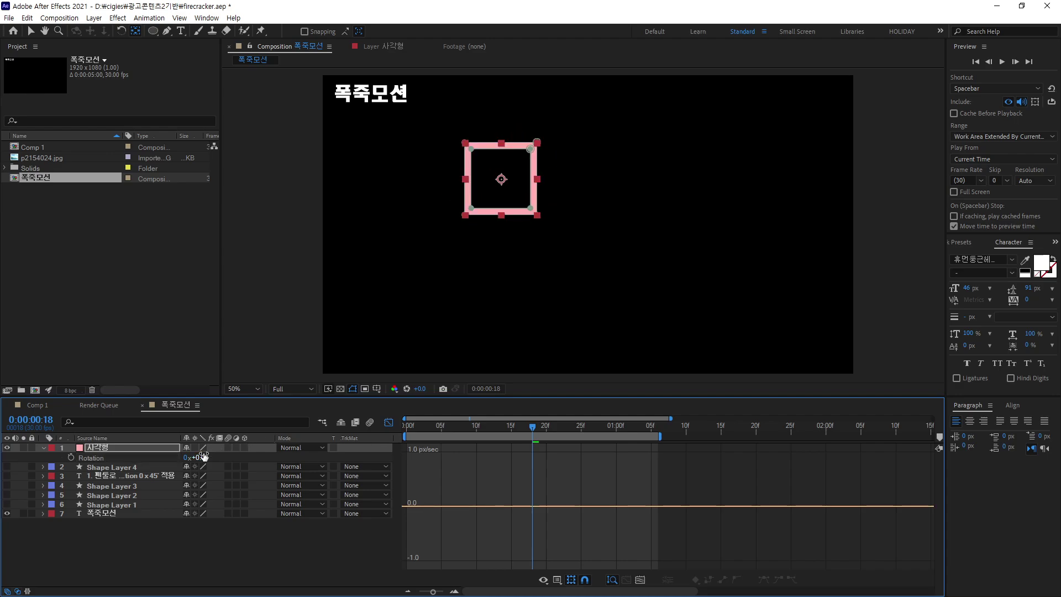
Keyframe the 사각형 layer's Rotation from 0° at the first frame to 273° at 1 second and check the motion at frame 16
drag(534, 430, 383, 449)
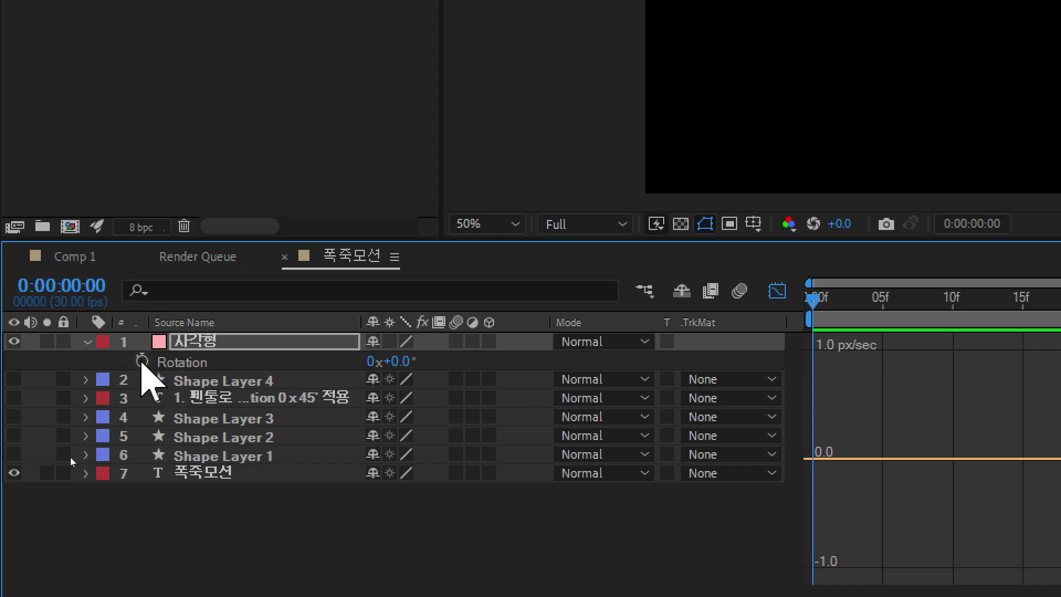
click(141, 361)
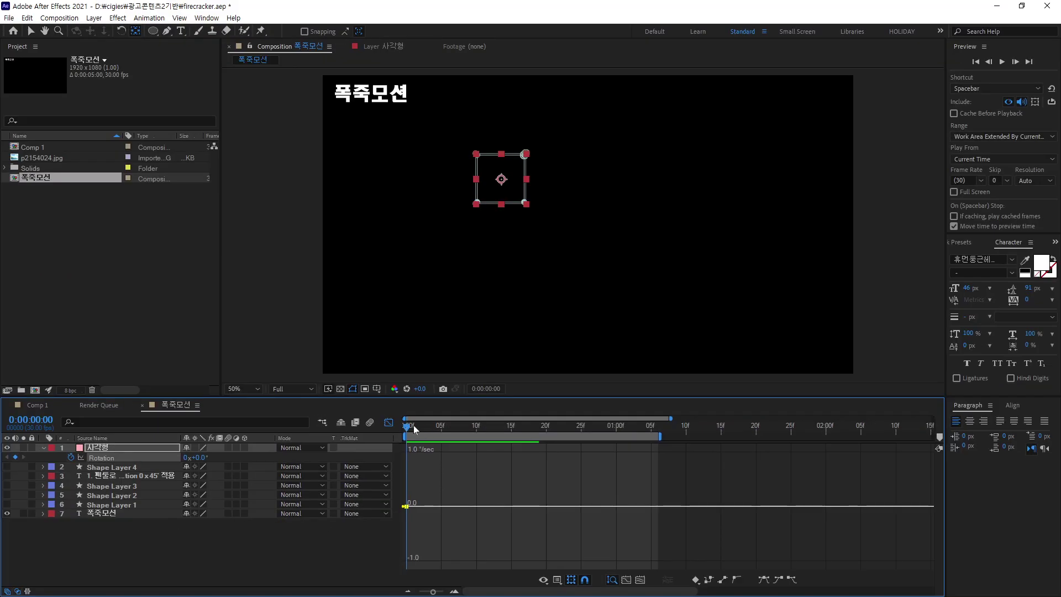
drag(413, 426, 613, 441)
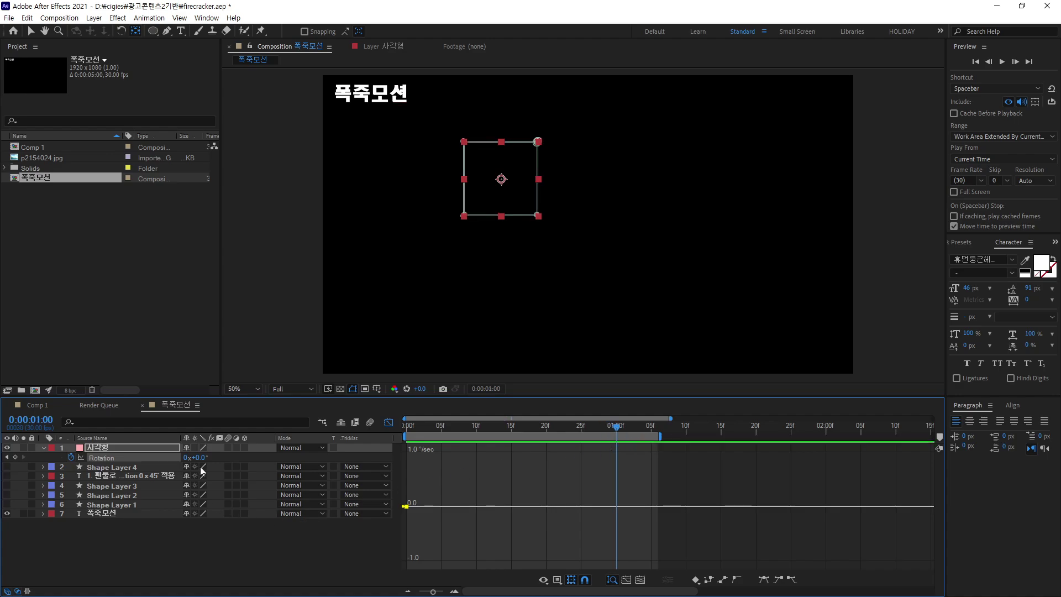
drag(198, 457, 357, 464)
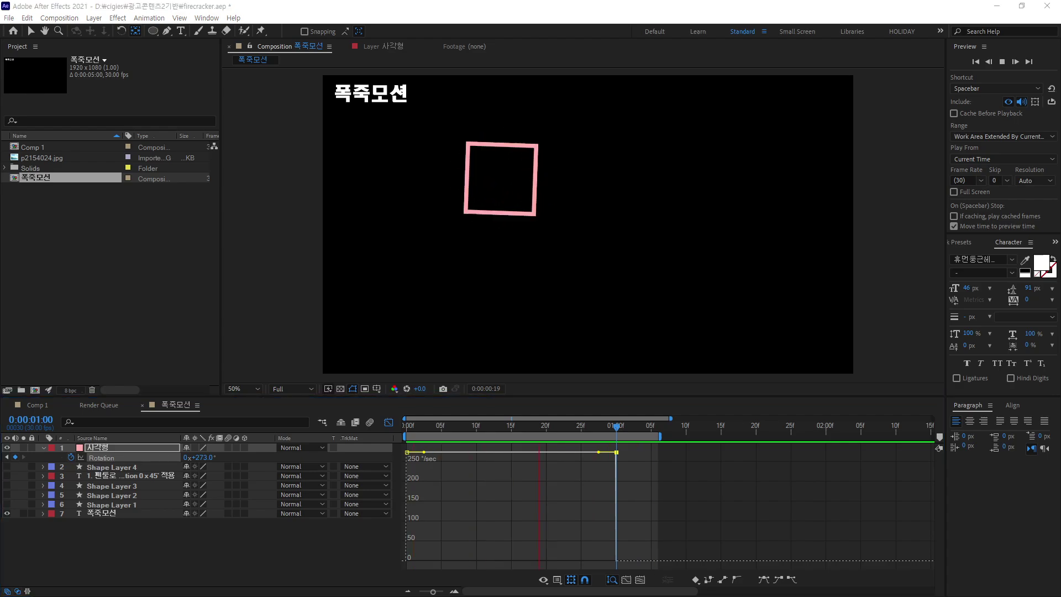
drag(616, 431, 518, 459)
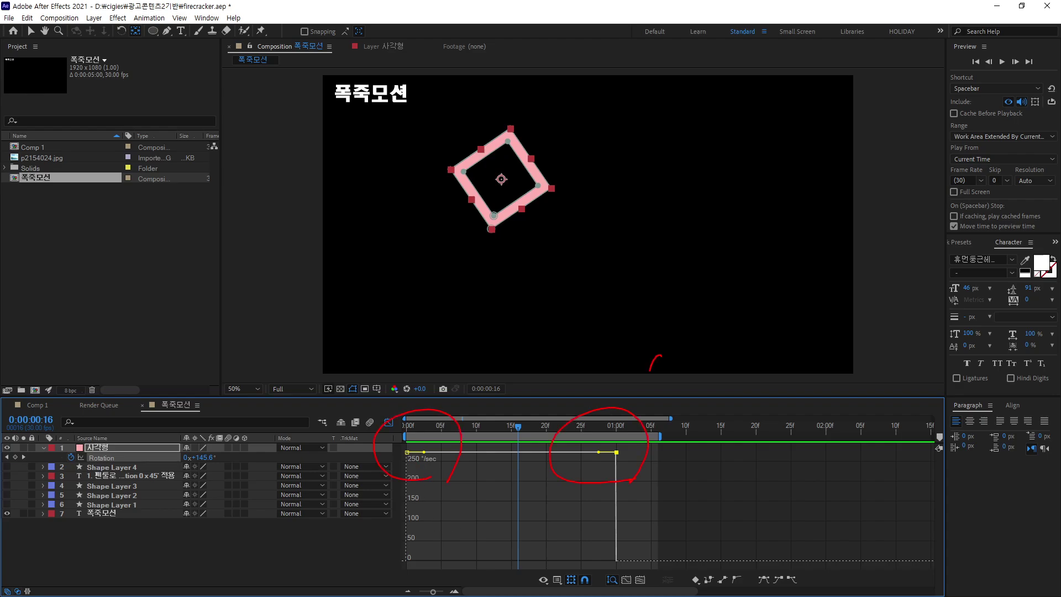
key(Escape)
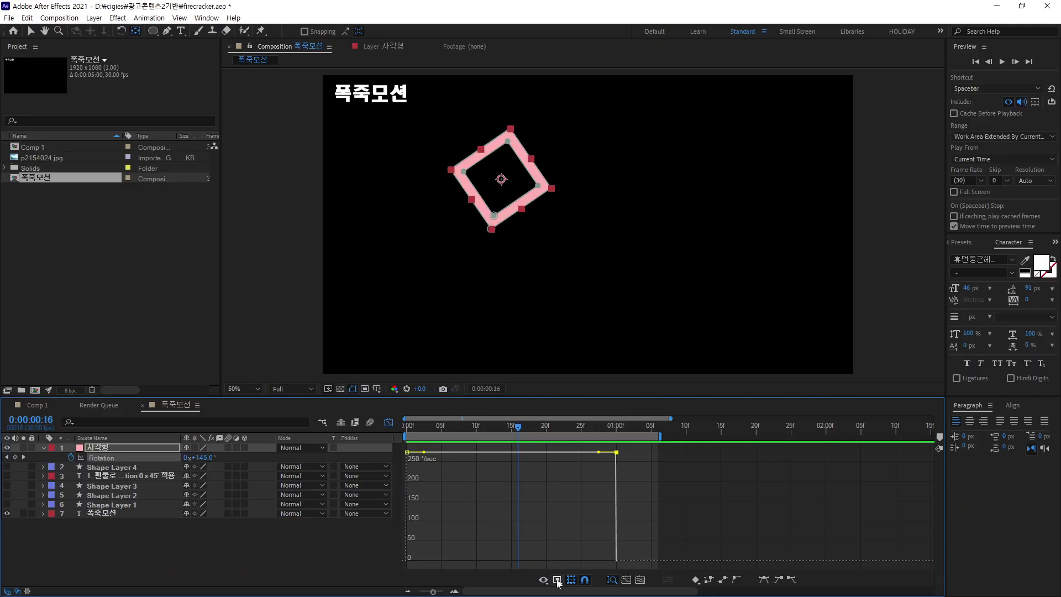
In the value graph, try Easy Ease Out and a raised handle on the first Rotation keyframe, and undo the handle change
click(558, 581)
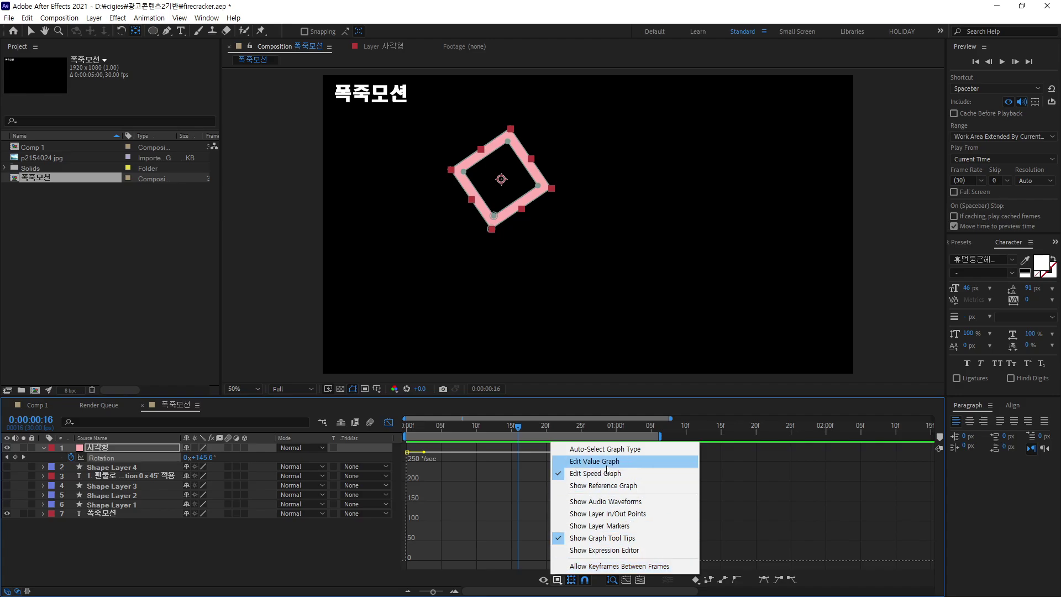
click(586, 456)
click(407, 560)
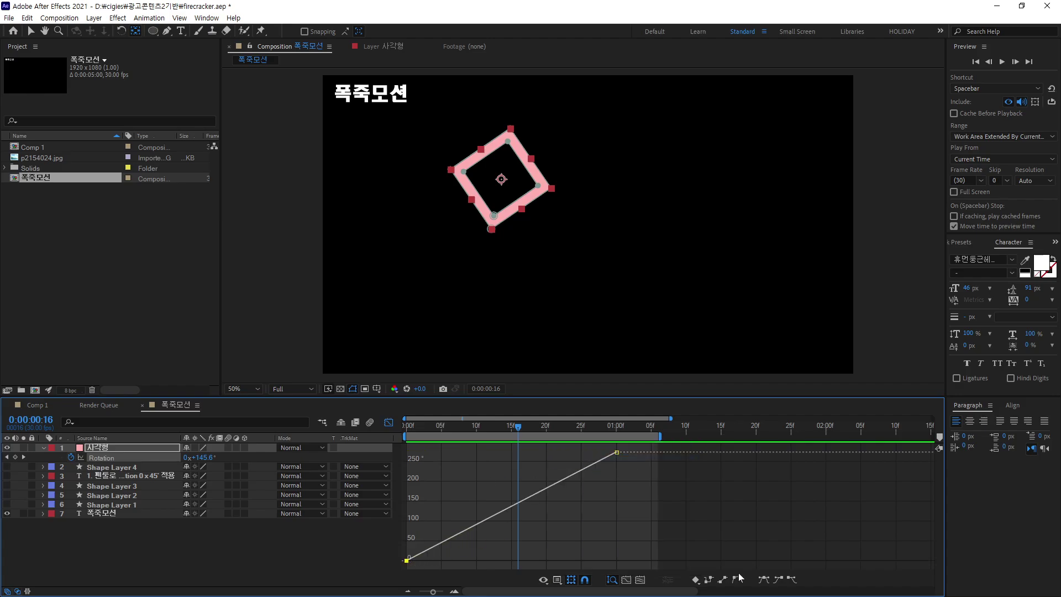
click(792, 579)
drag(473, 562, 476, 493)
click(406, 561)
key(ctrl+z)
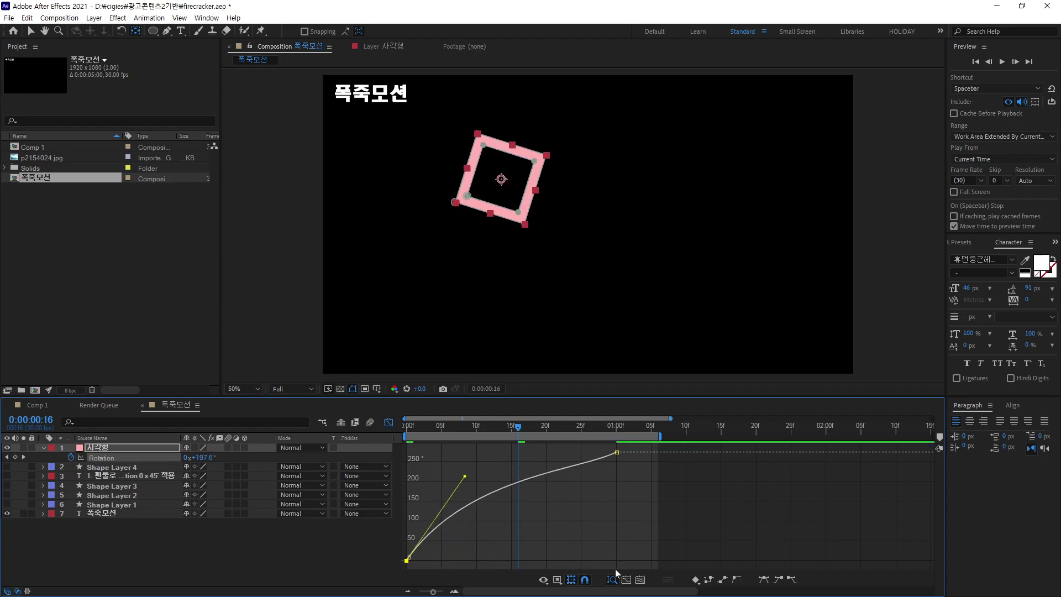
Switch to the speed graph, level the first Rotation keyframe's outgoing speed at about 272°/sec and check its Keyframe Velocity settings
click(570, 577)
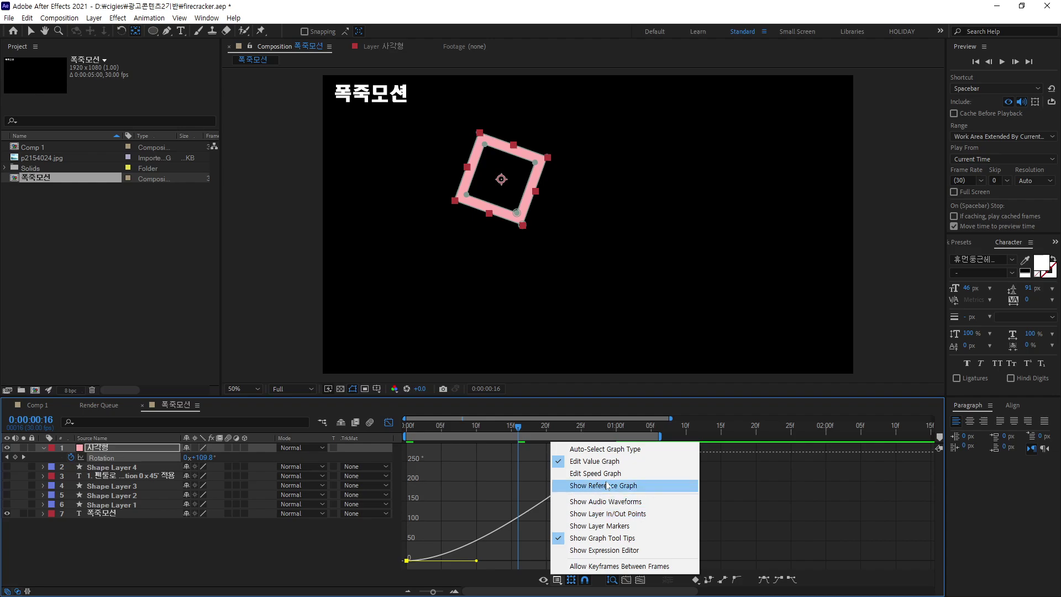
click(609, 473)
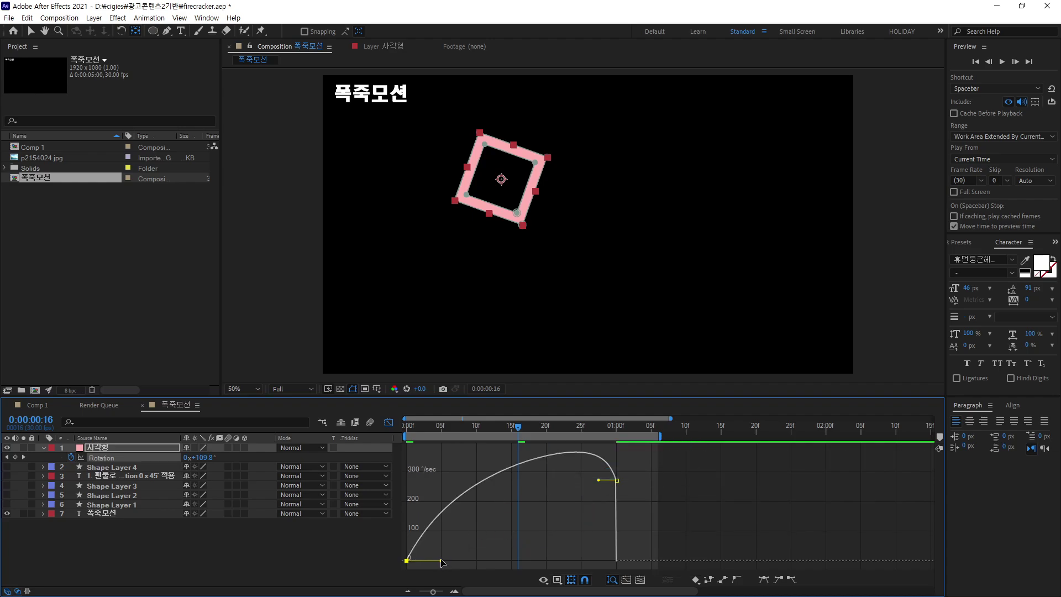
drag(443, 562, 423, 403)
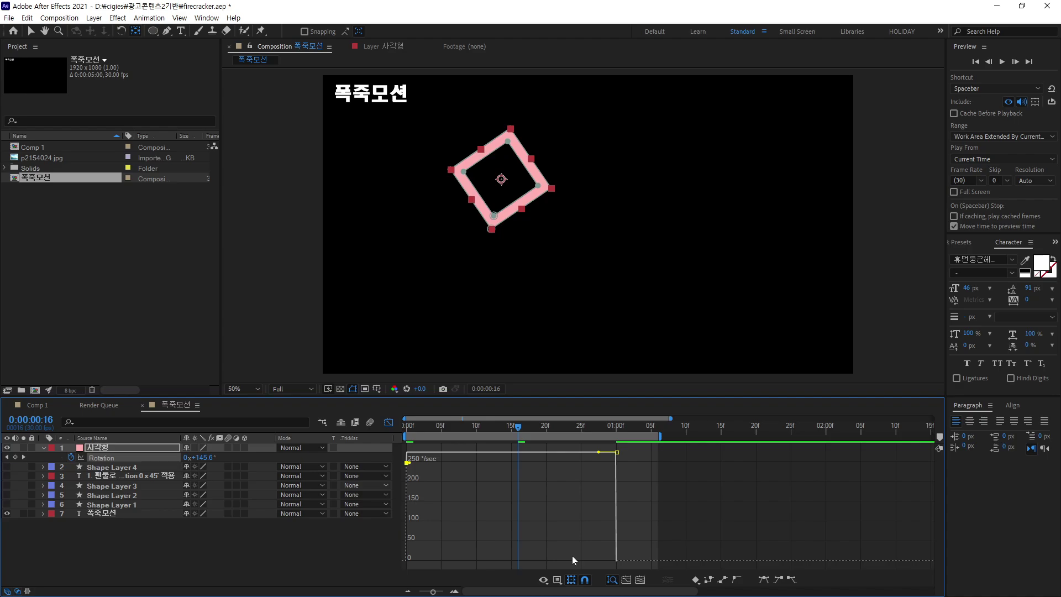
drag(407, 463, 408, 453)
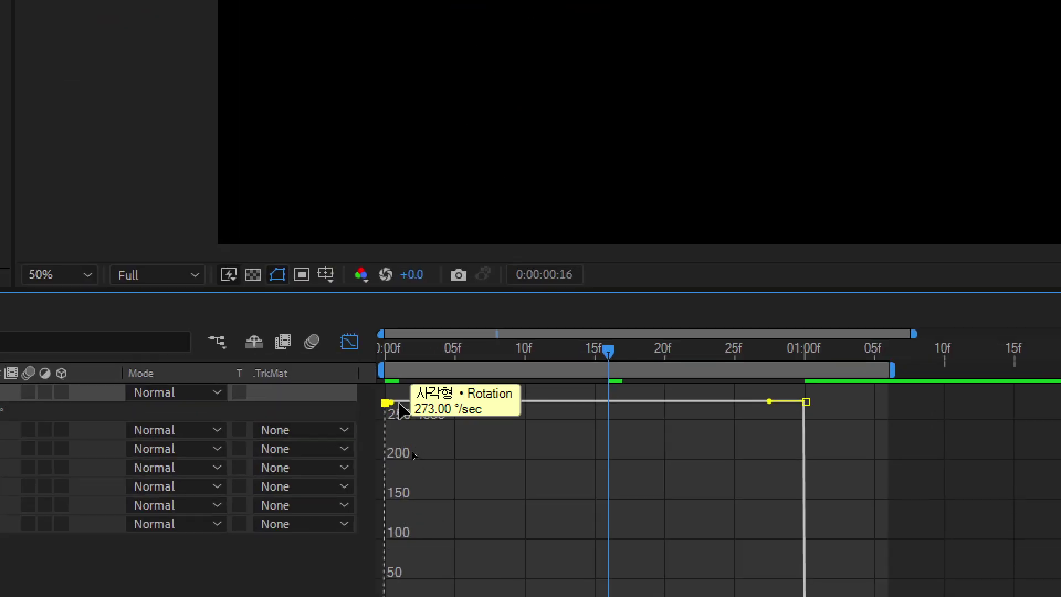
double_click(408, 453)
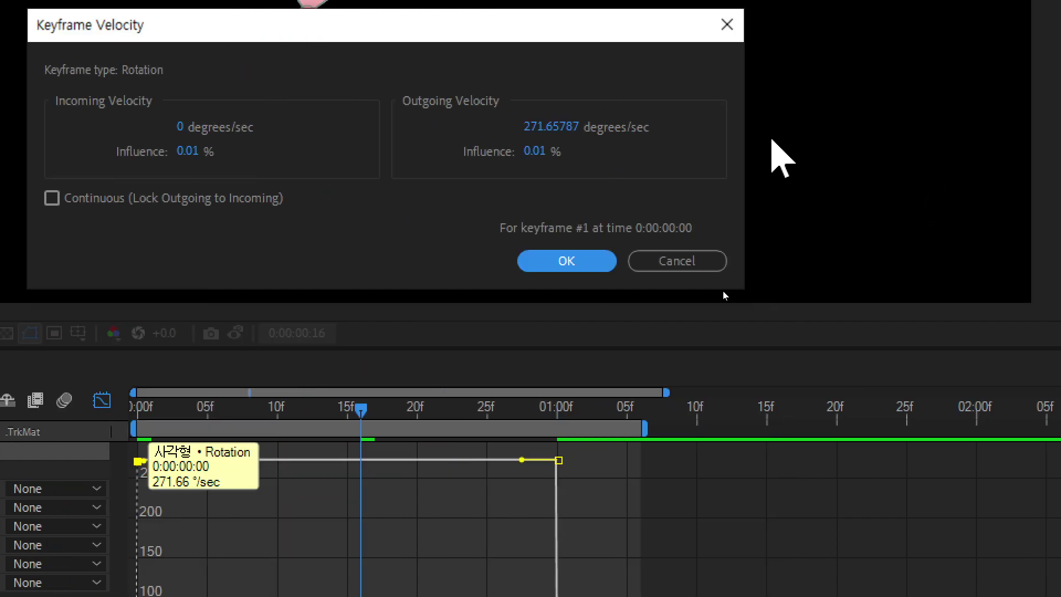
click(575, 264)
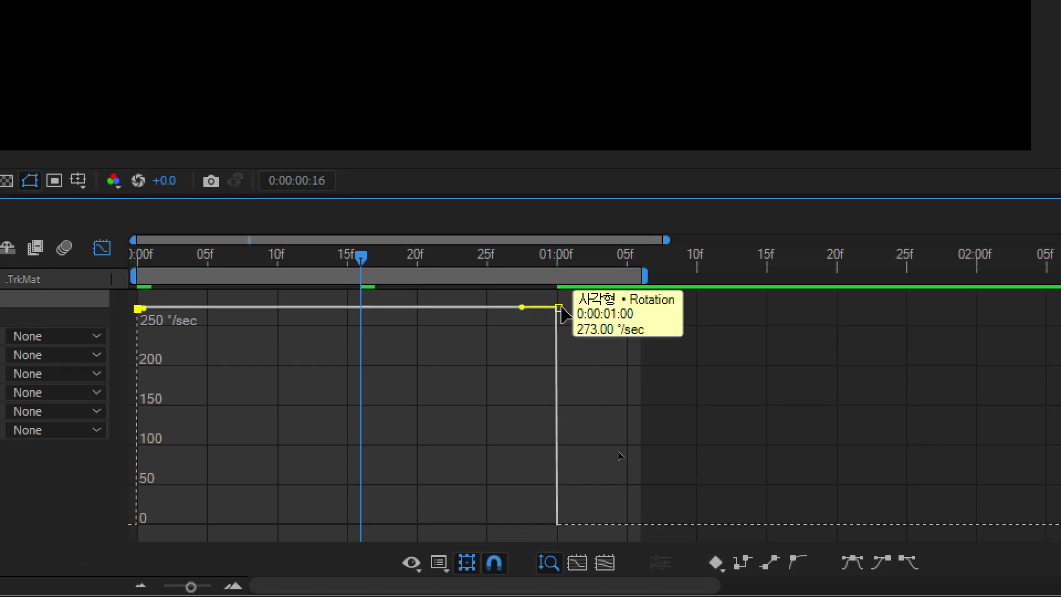
Set the last Rotation keyframe's incoming velocity to 0 degrees/sec with 70% influence and preview the rotation
click(559, 406)
double_click(561, 309)
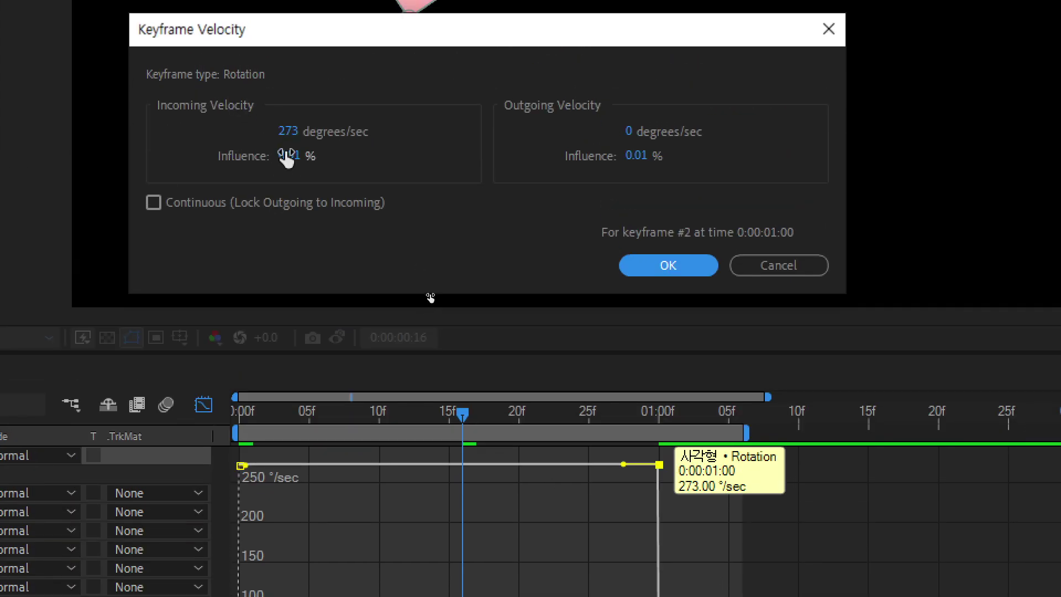
click(289, 133)
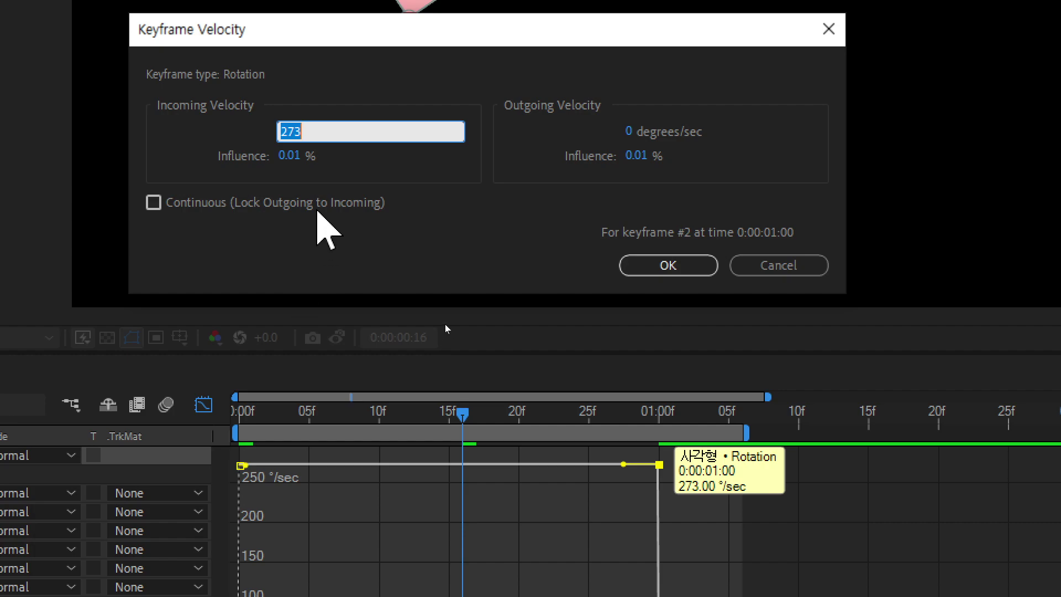
text(0)
click(289, 156)
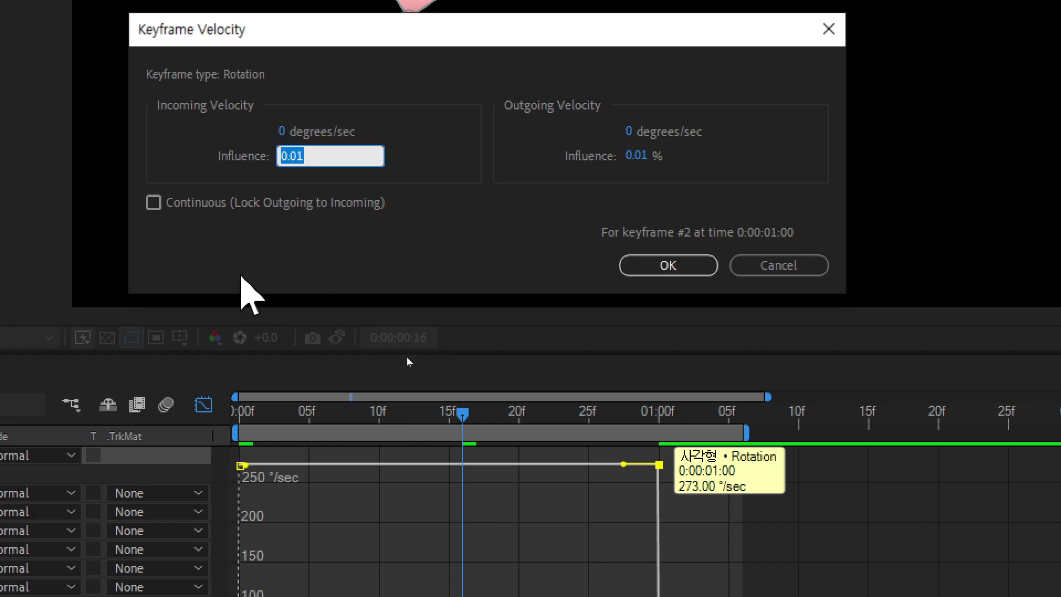
text(70)
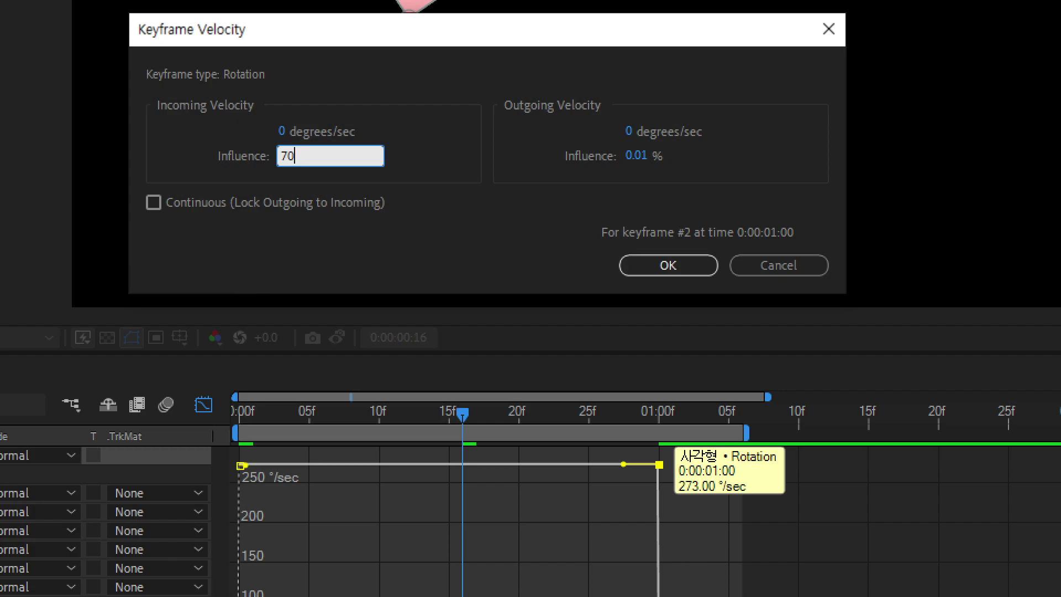
key(Return)
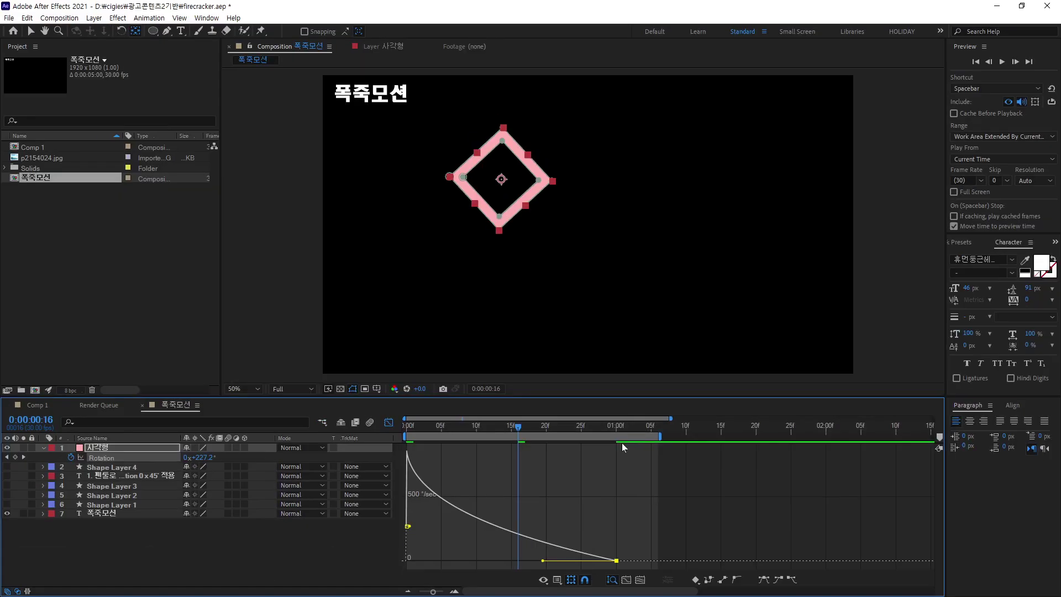
key(space)
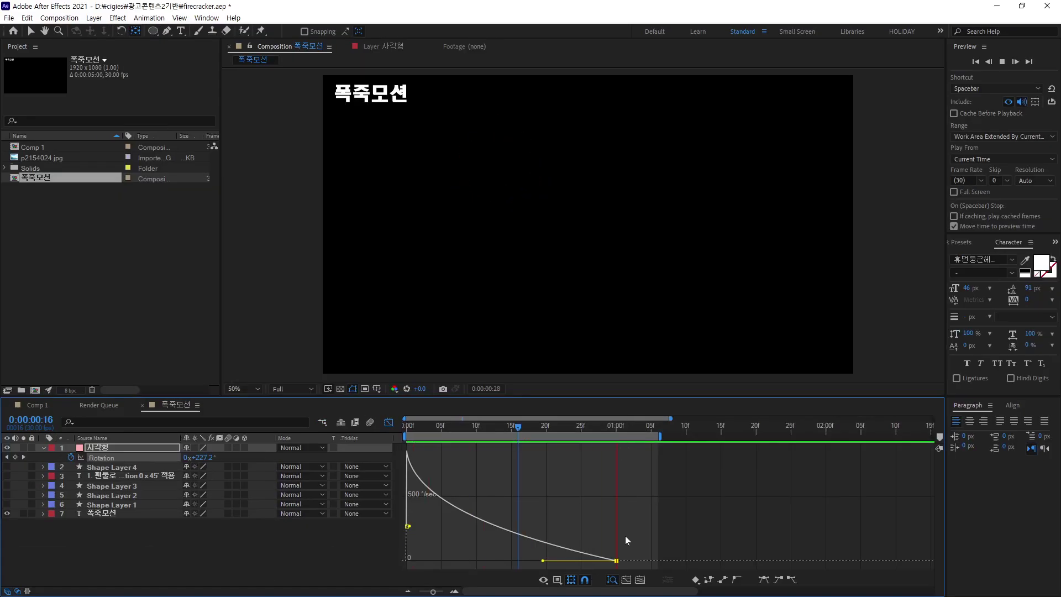
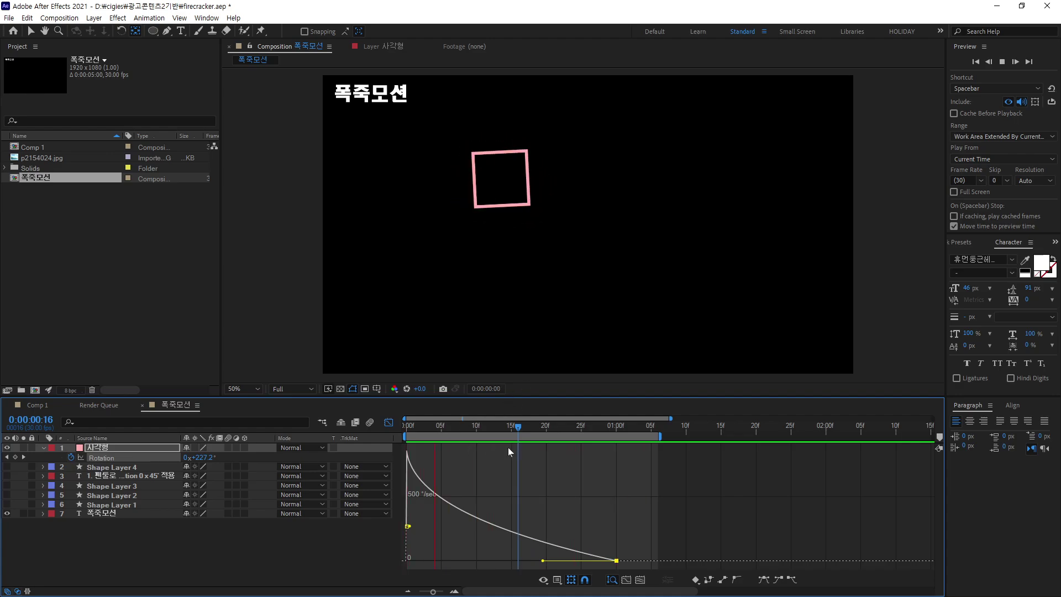
Keyframe the 사각형 layer's Position at the first frame, move the square to 1457, 457 at 1 second and preview the motion
drag(518, 430, 350, 469)
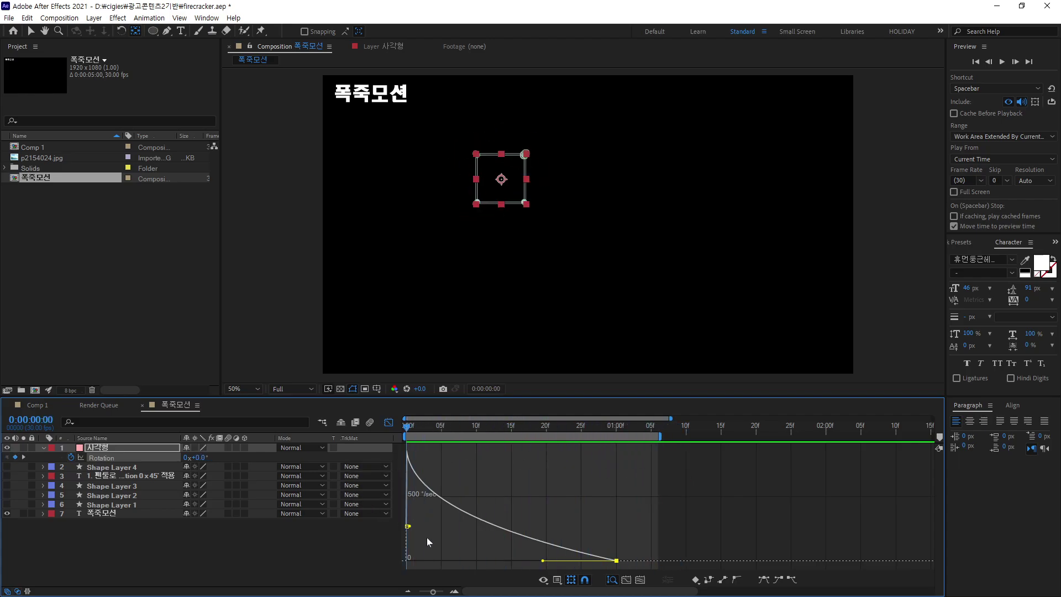
click(152, 32)
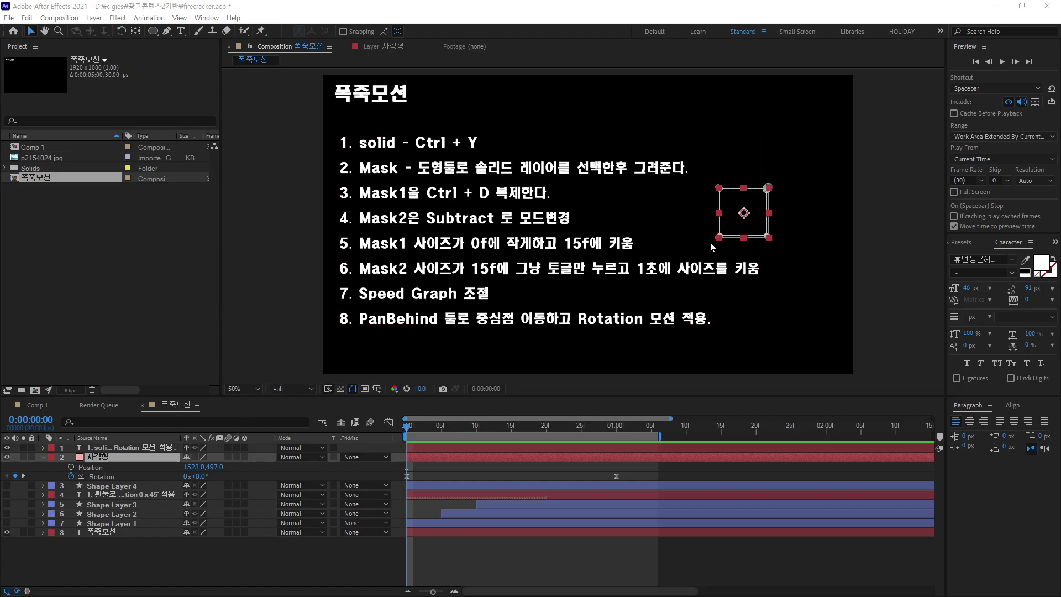
click(71, 467)
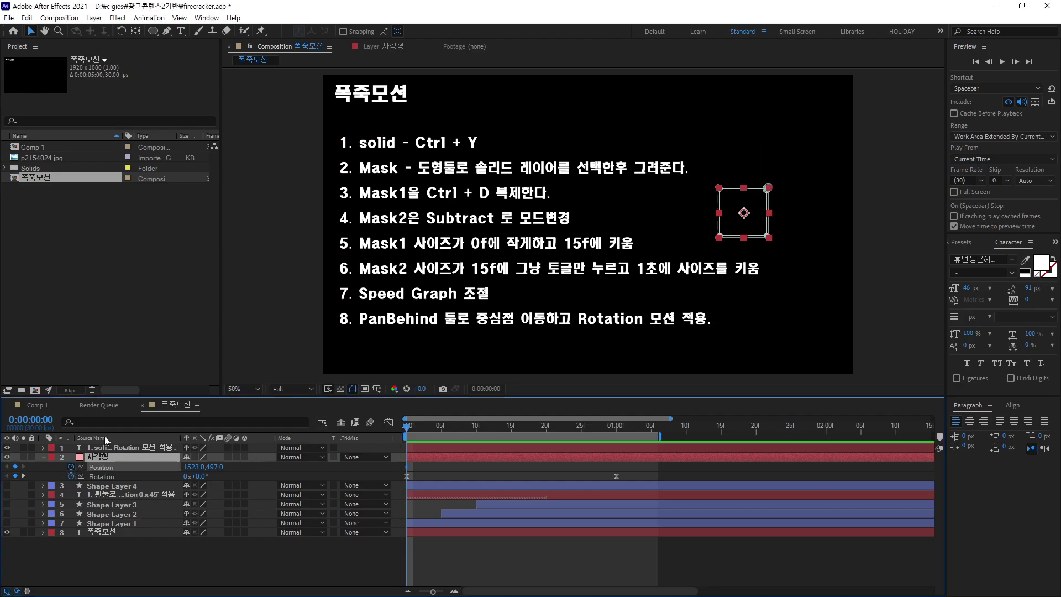
drag(410, 427, 615, 455)
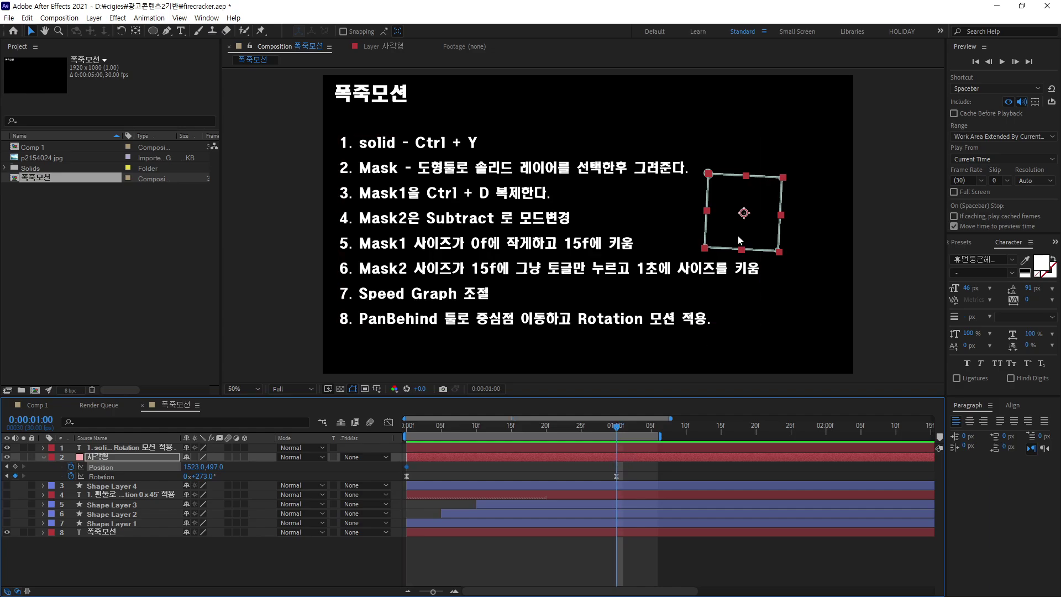
drag(744, 214, 727, 204)
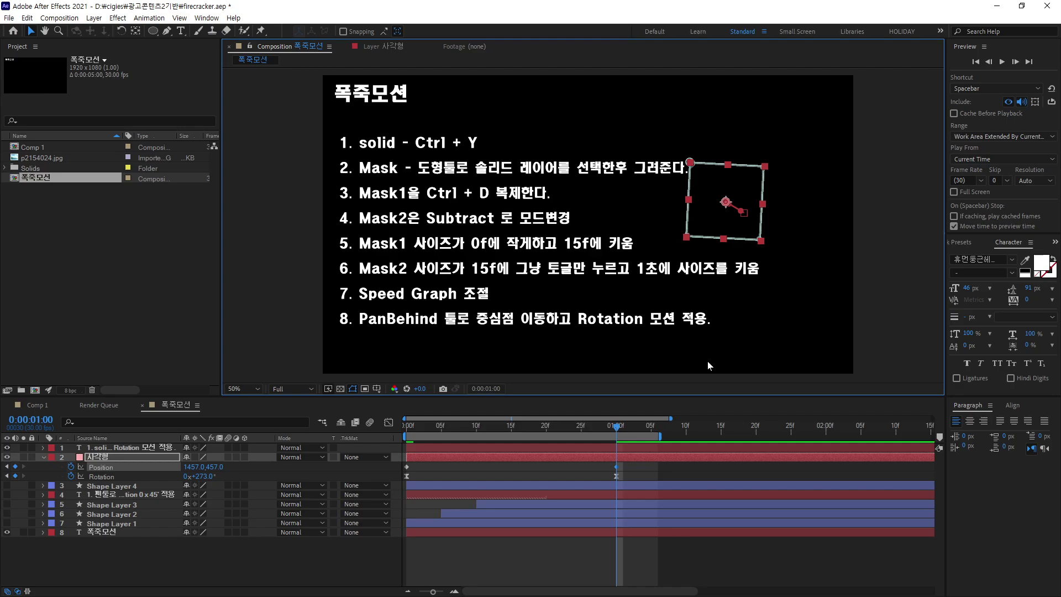
key(space)
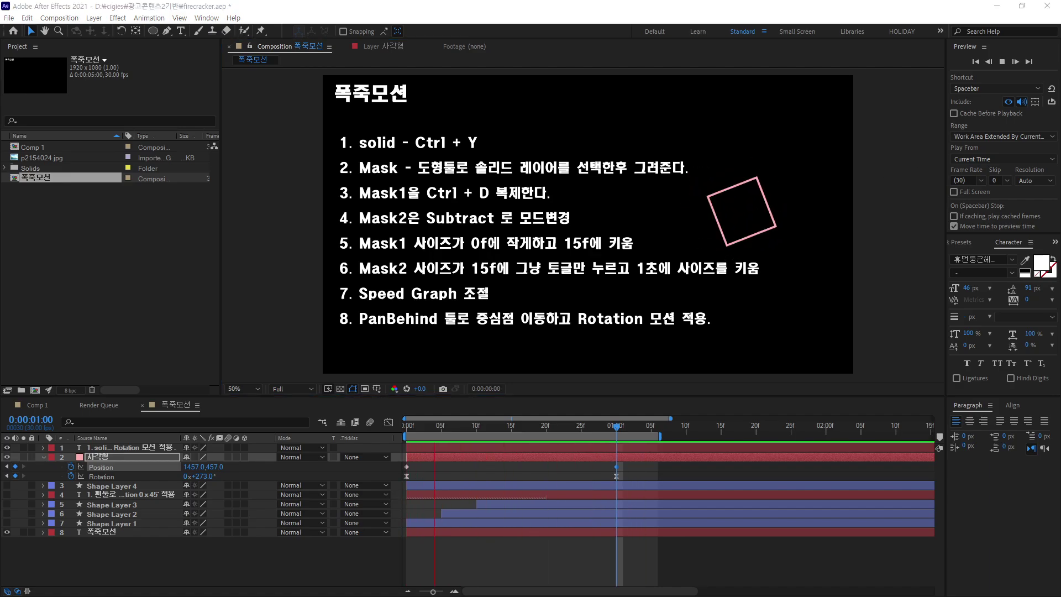
Reveal the 사각형 layer's Scale, keyframe it at the first frame, set it to 50% at 1 second and preview the result
click(117, 455)
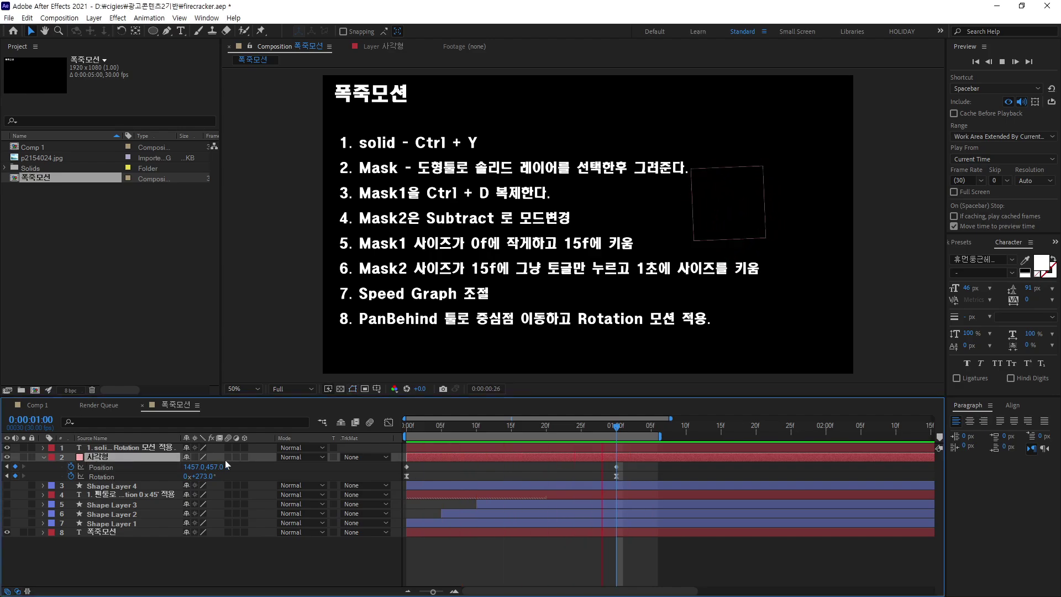
key(shift+s)
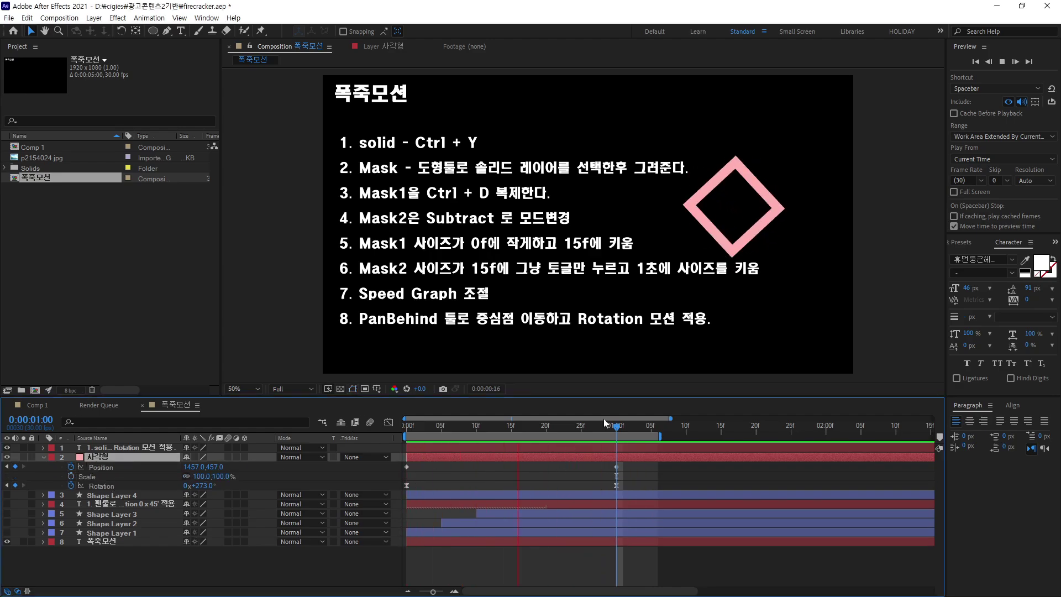
drag(616, 427, 395, 446)
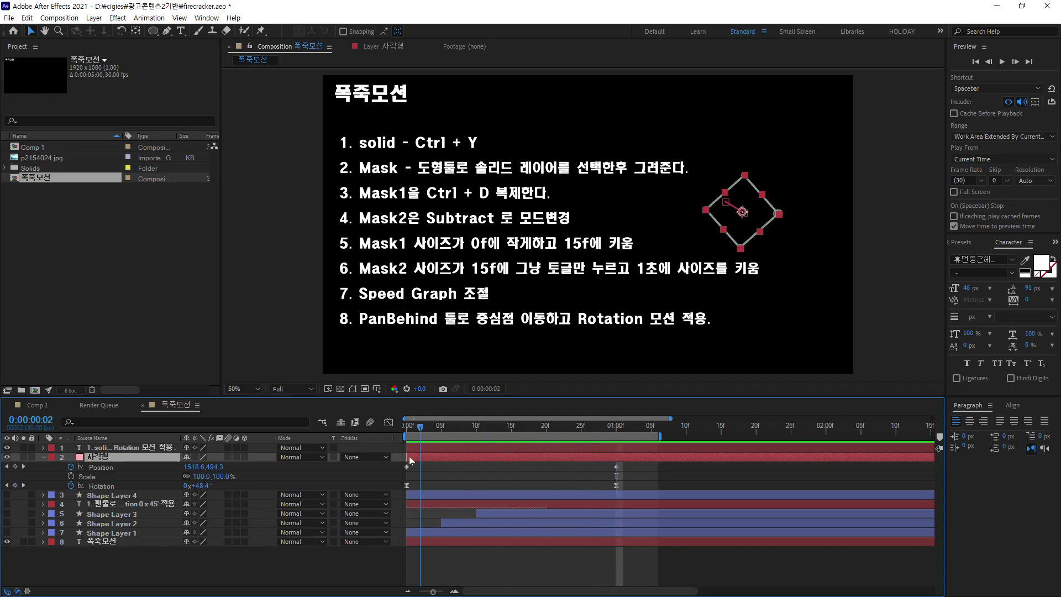
click(71, 474)
drag(407, 426, 615, 454)
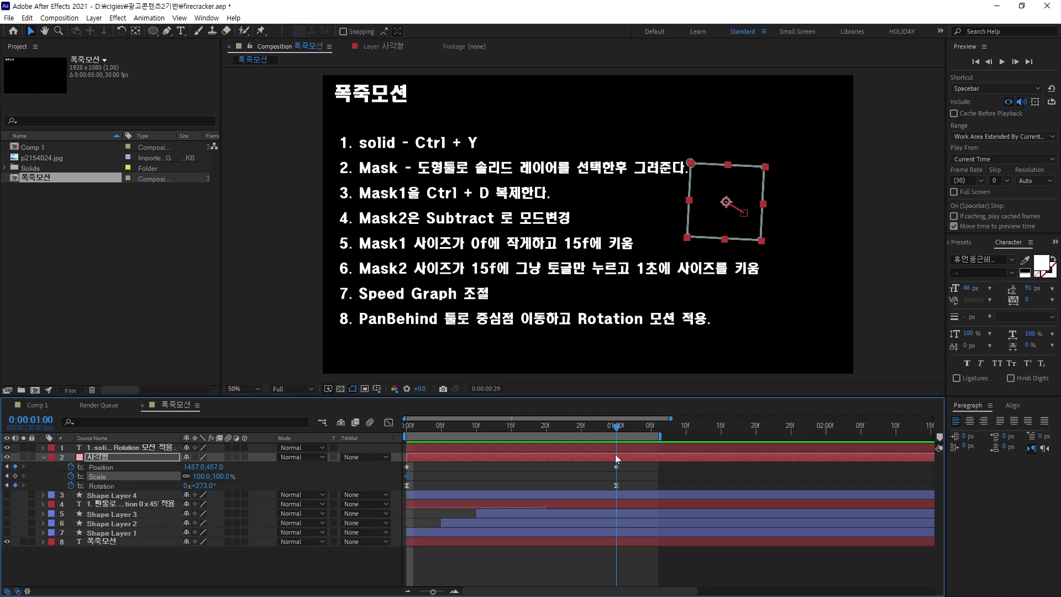
click(201, 476)
key(Return)
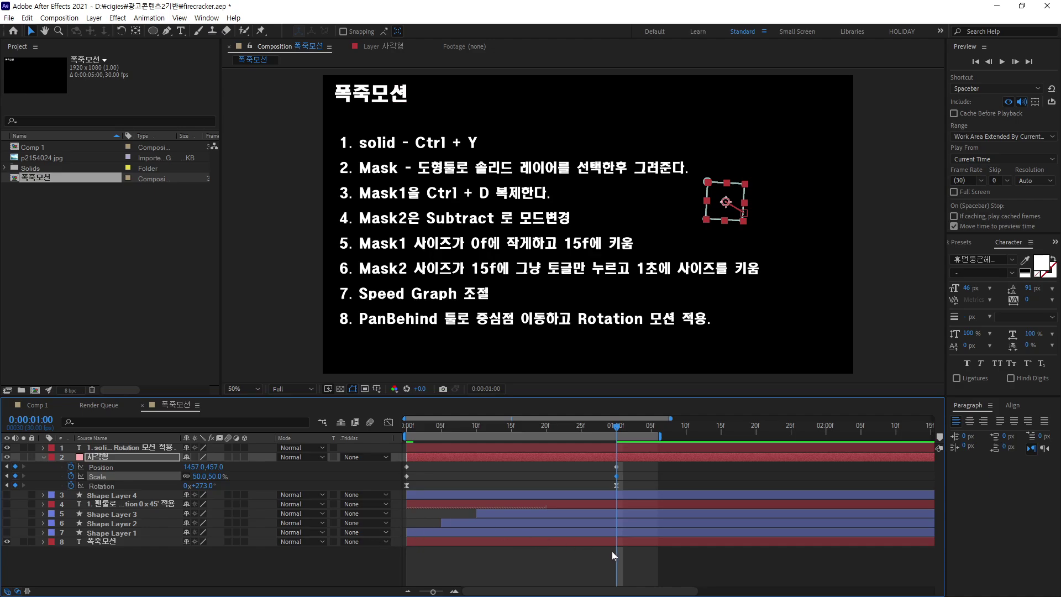
key(space)
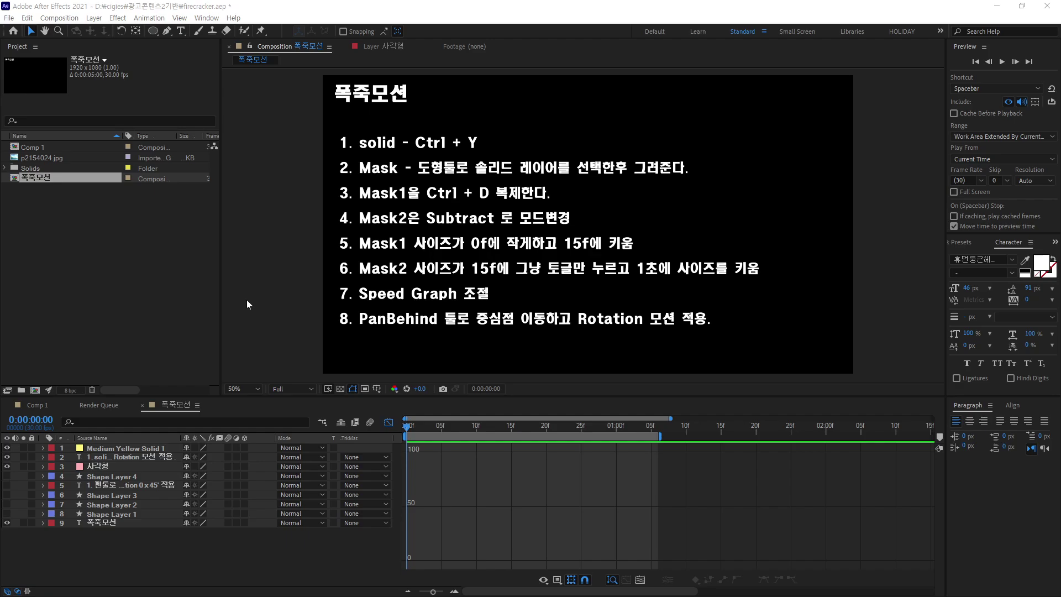
click(302, 550)
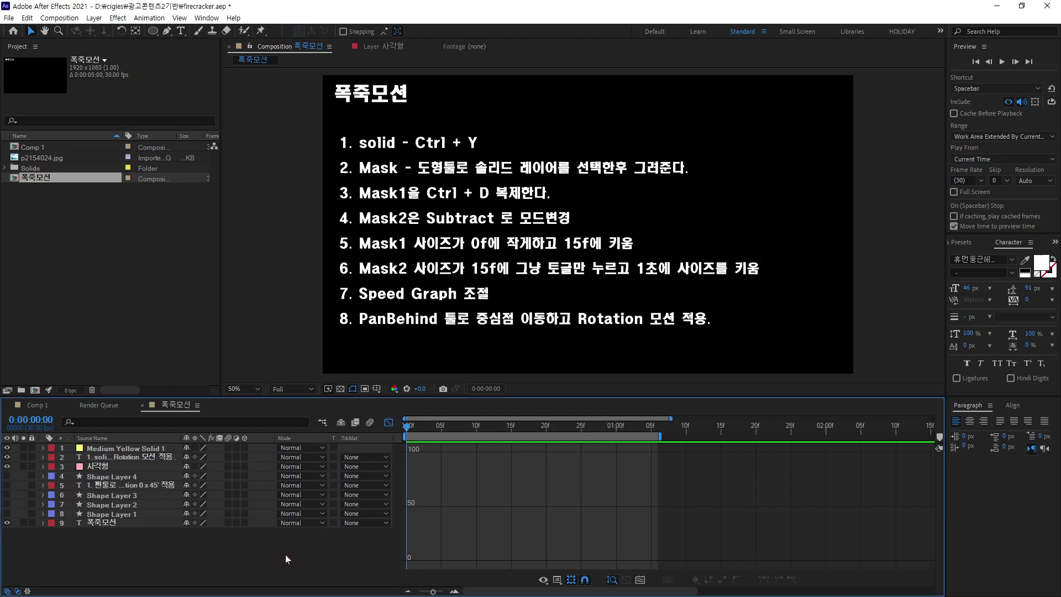
Create a new 1920 x 1080 px solid layer in cyan
key(ctrl+y)
click(457, 282)
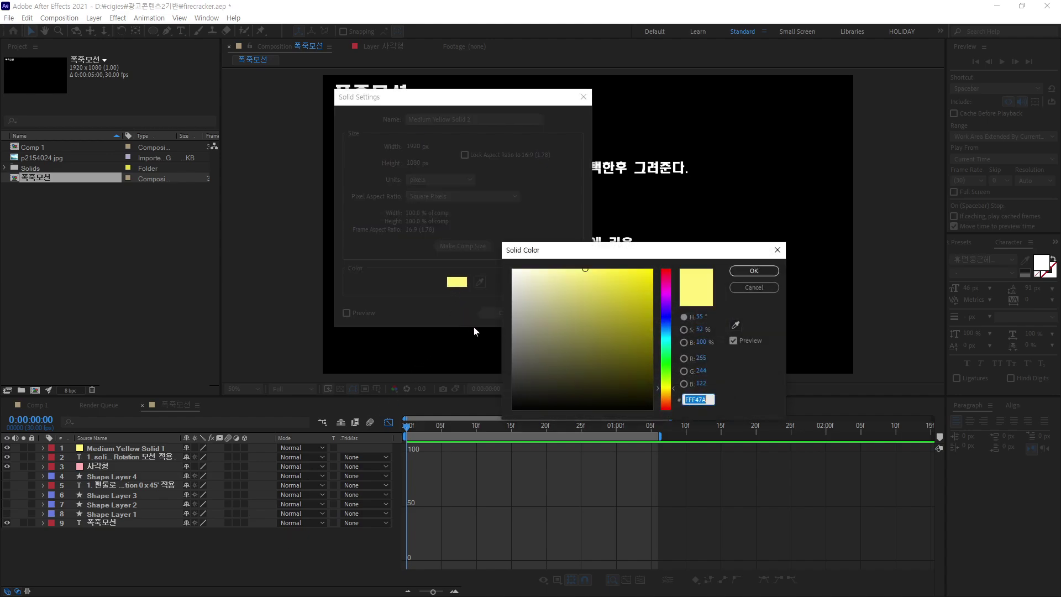
drag(670, 340, 660, 268)
click(735, 272)
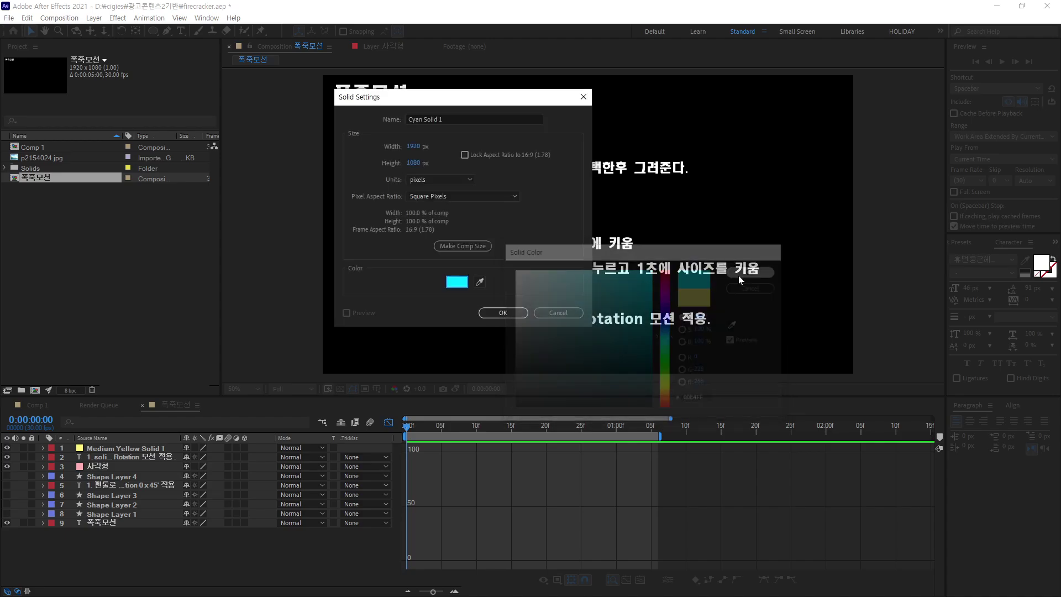
click(514, 314)
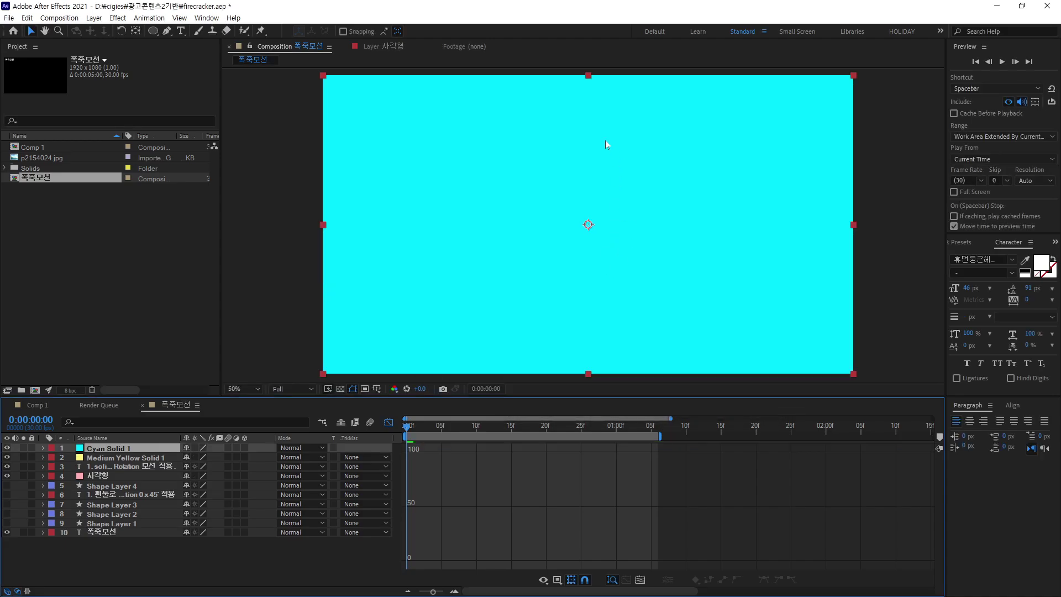
Draw a circular mask near the middle of the cyan solid, hide the instruction text layer and activate the Pen tool
click(153, 31)
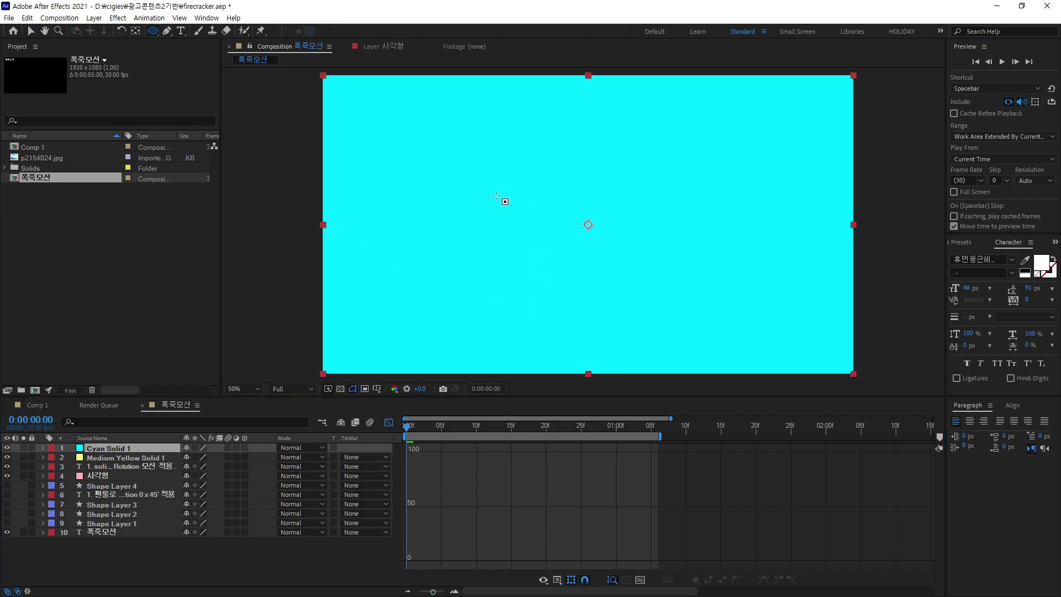
drag(469, 191, 548, 271)
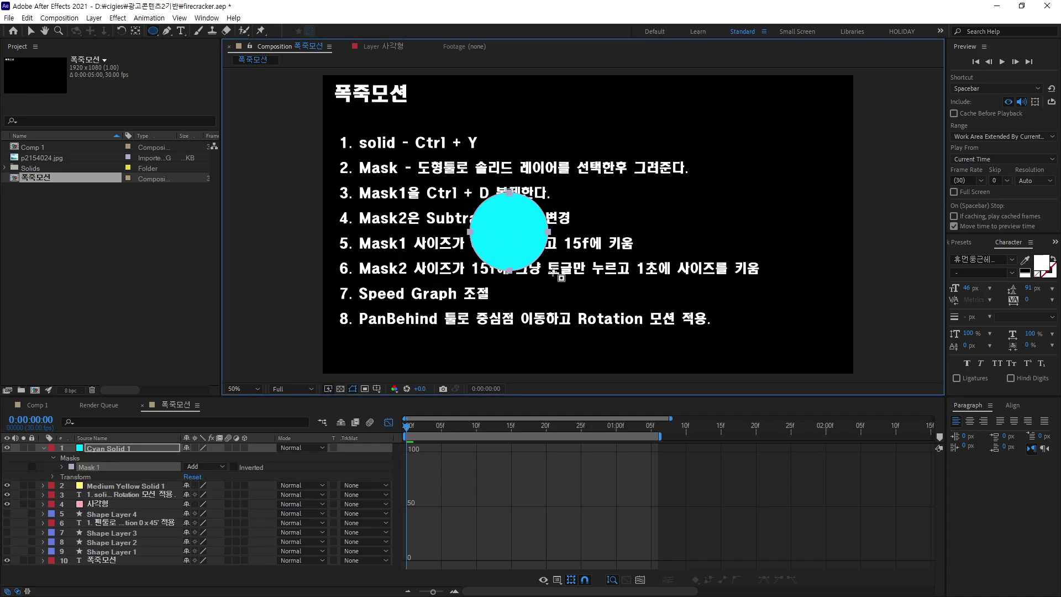
click(7, 495)
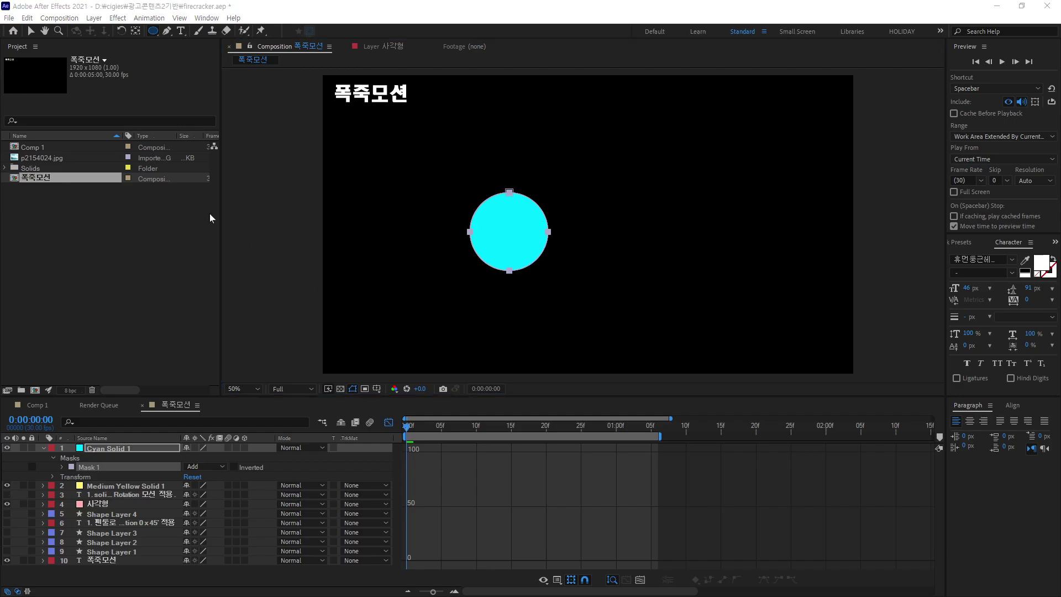
click(167, 31)
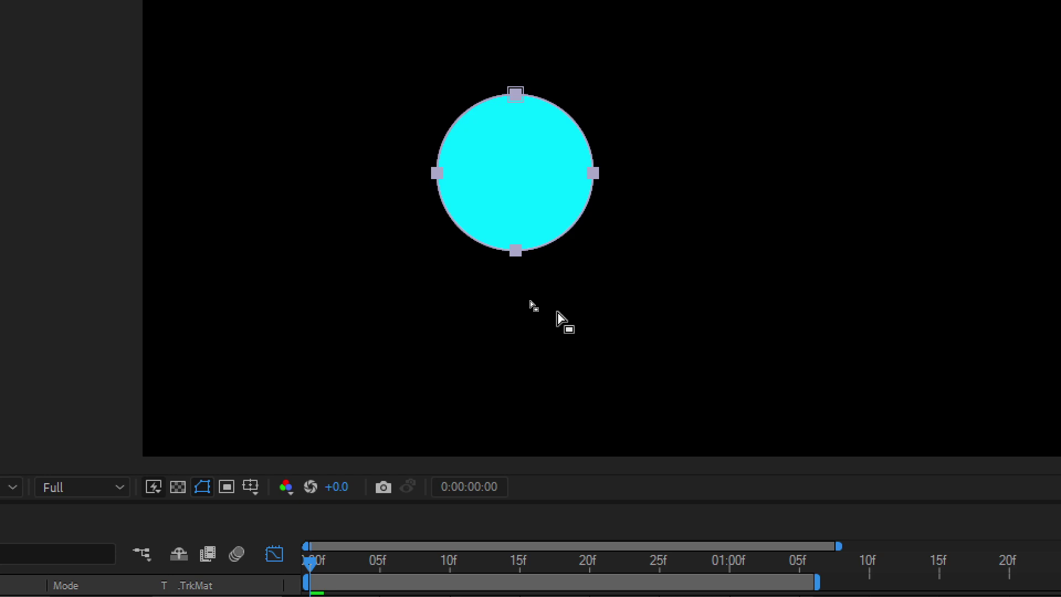
alt+click(516, 254)
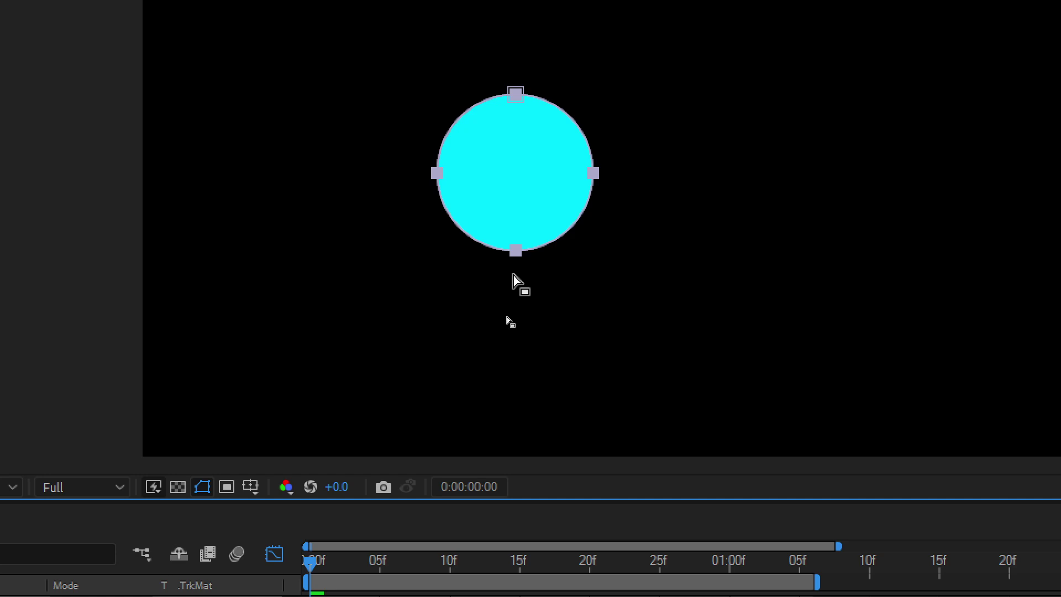
key(ctrl+z)
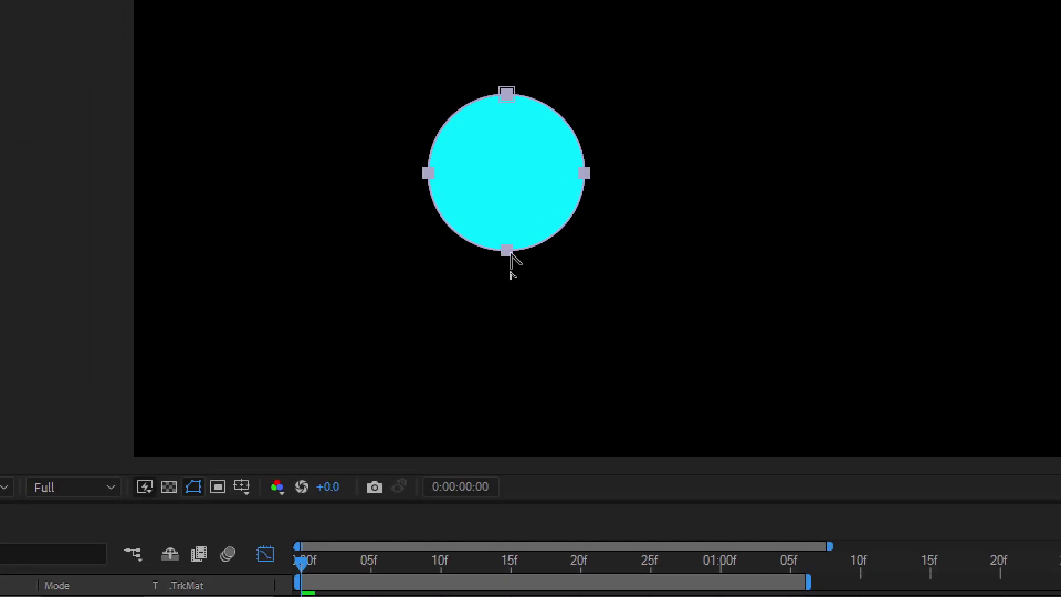
click(507, 256)
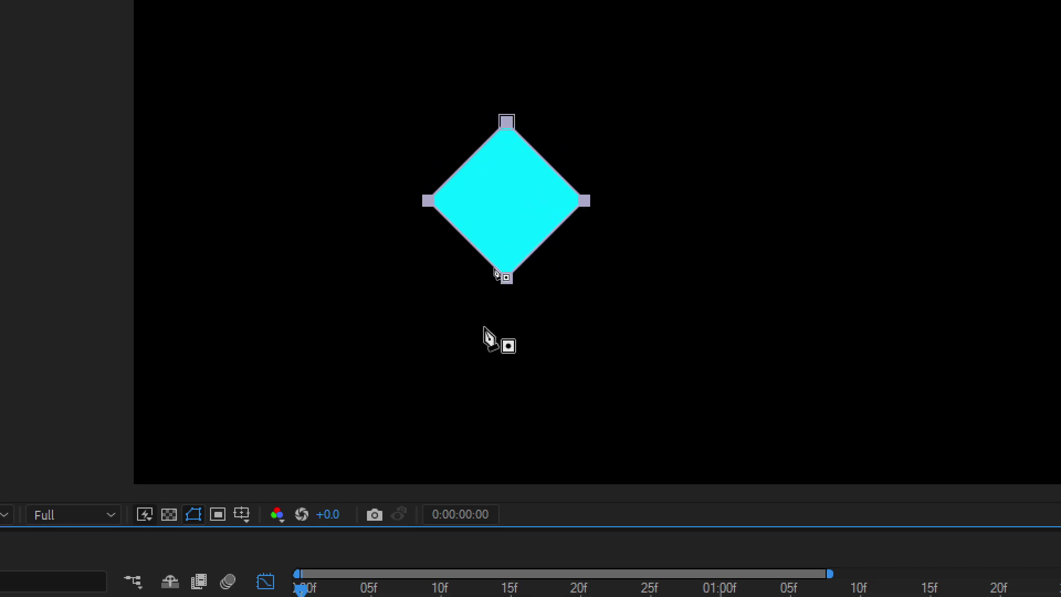
key(ctrl+z)
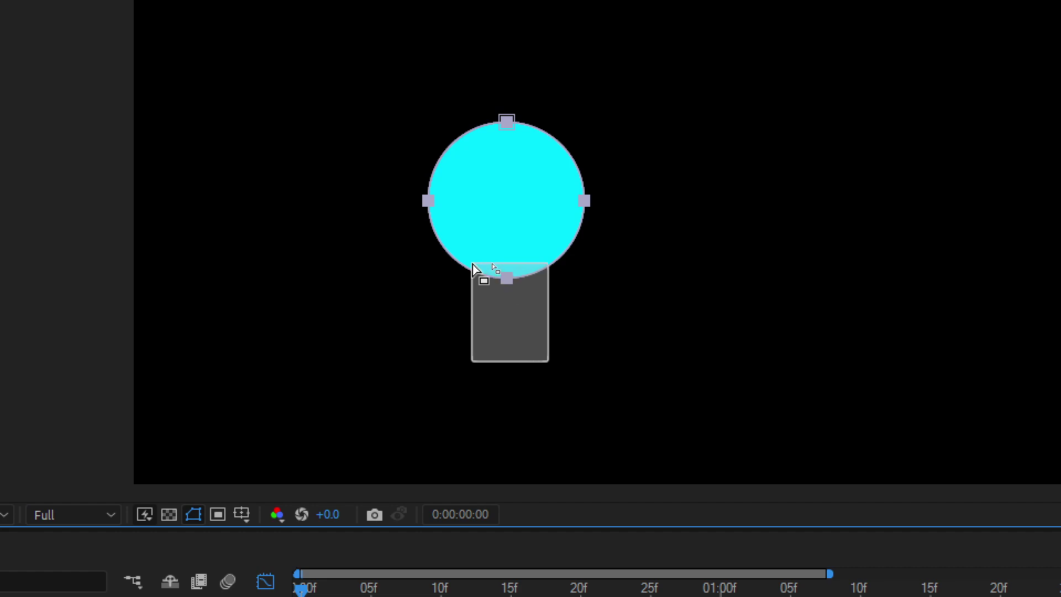
Select only the circle mask's bottom vertex, convert it to a corner point and move it slightly down
click(492, 264)
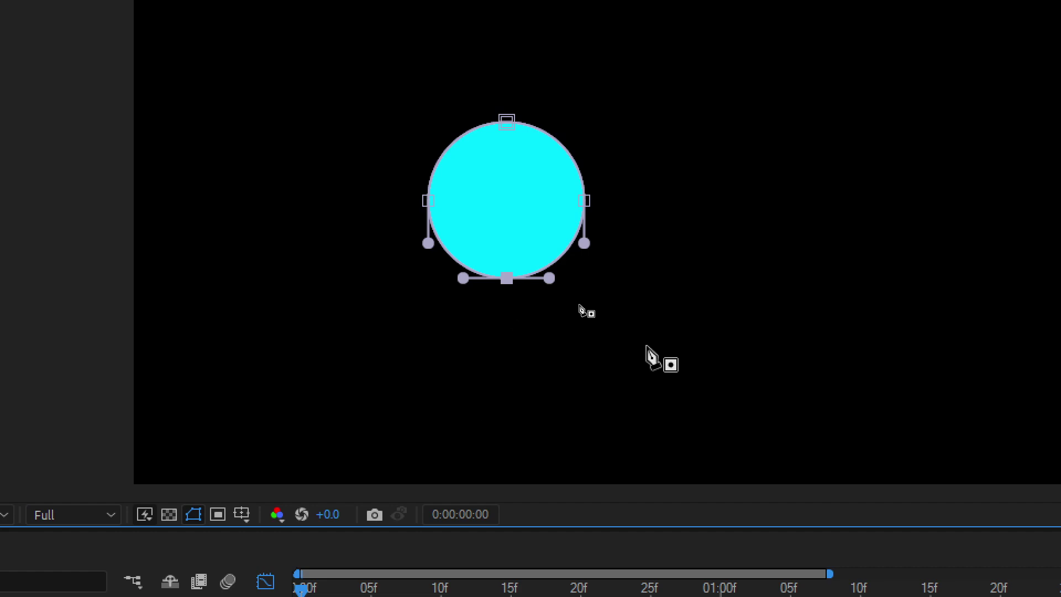
drag(492, 311, 474, 250)
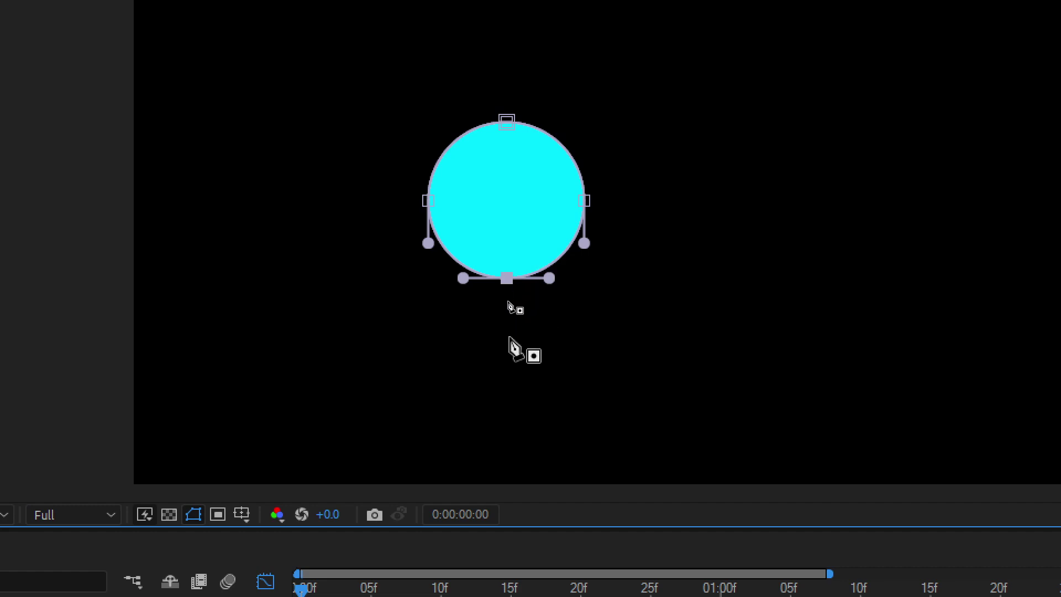
alt+click(507, 278)
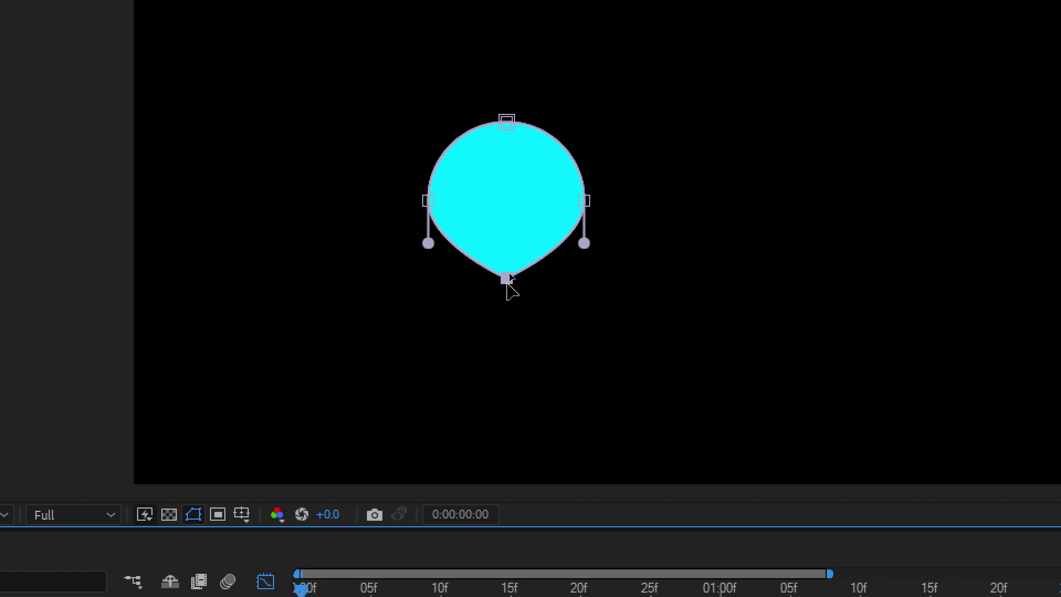
drag(506, 279, 505, 295)
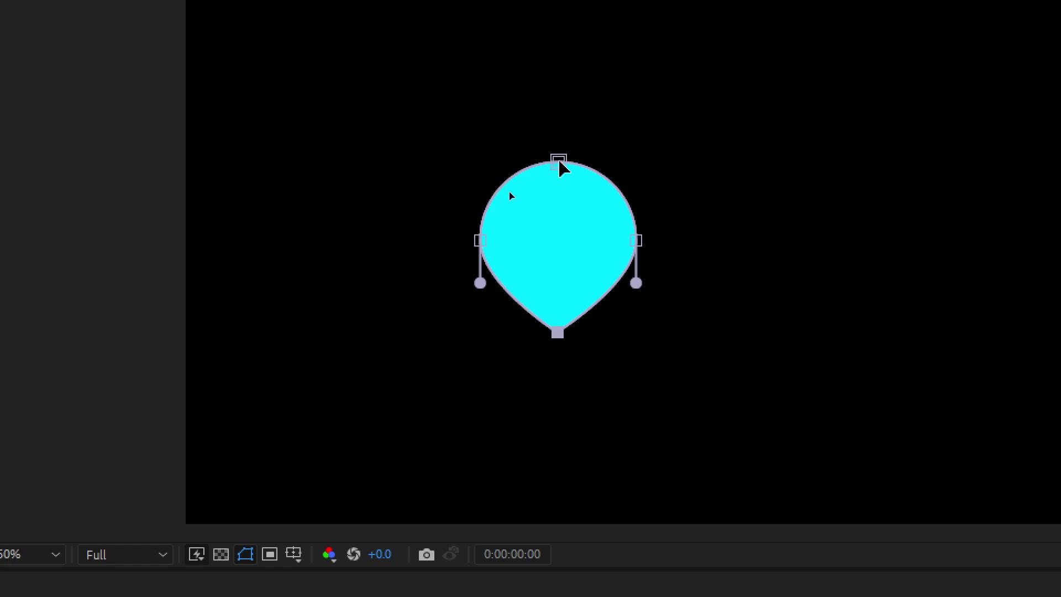
Move the mask's top vertex down to the middle and point both its handles straight up to form a heart
drag(562, 165, 558, 245)
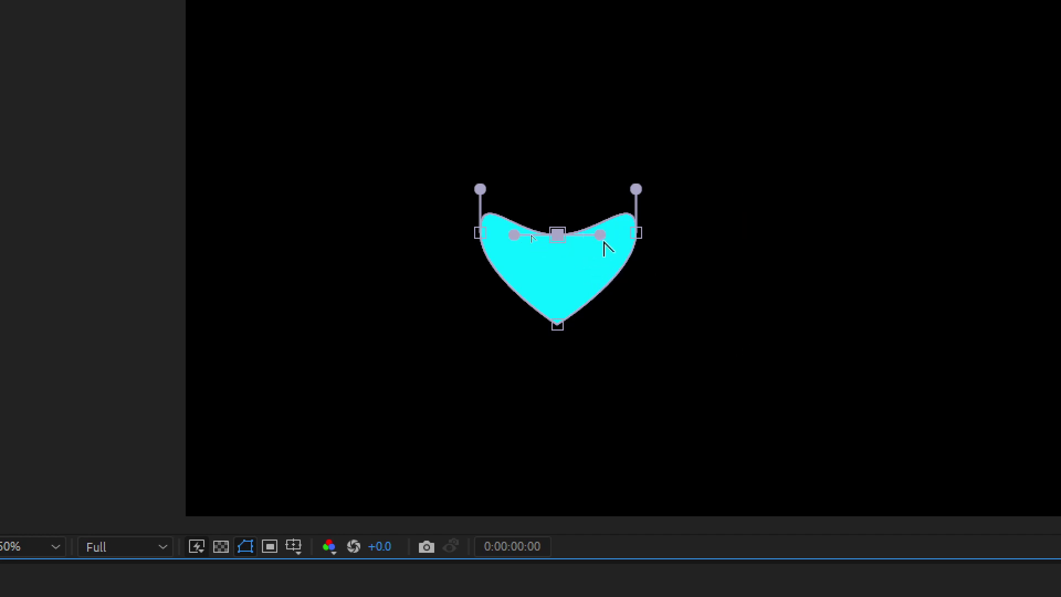
drag(601, 237, 560, 190)
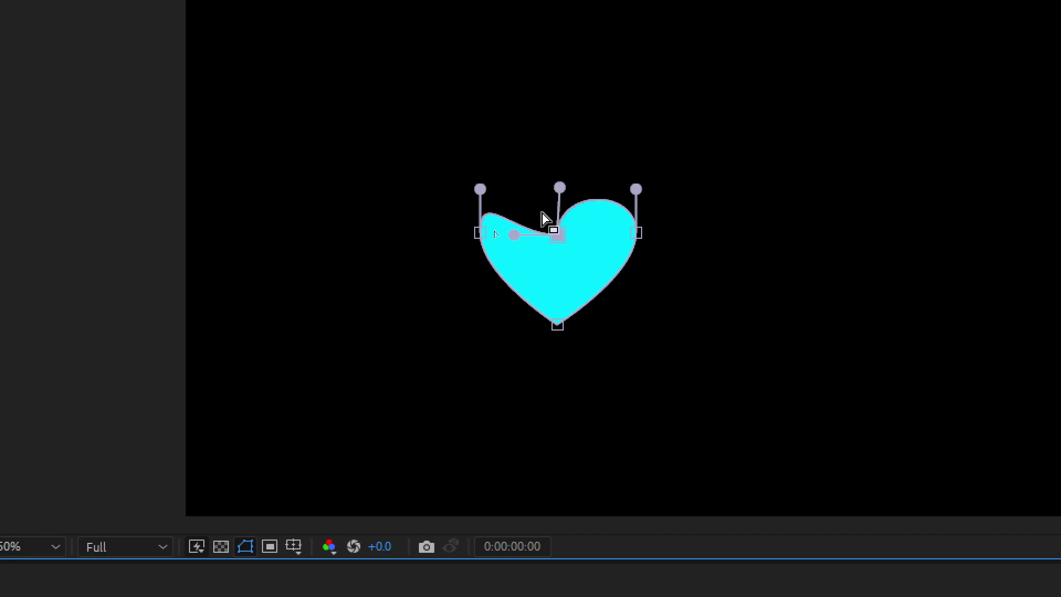
drag(514, 234, 556, 189)
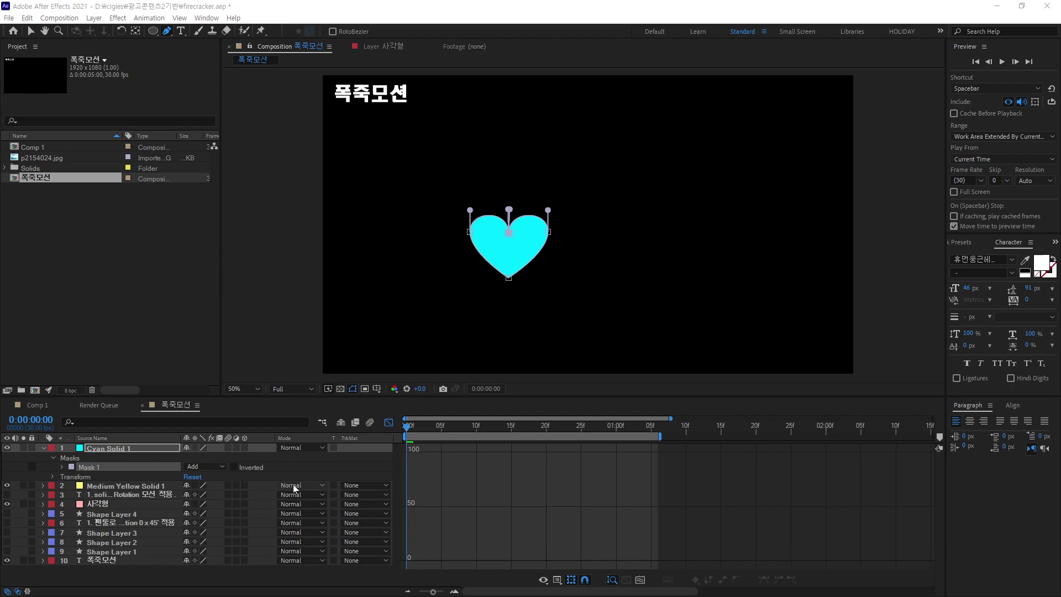
Duplicate Mask 1 on the cyan solid and expand the properties of both masks
click(62, 467)
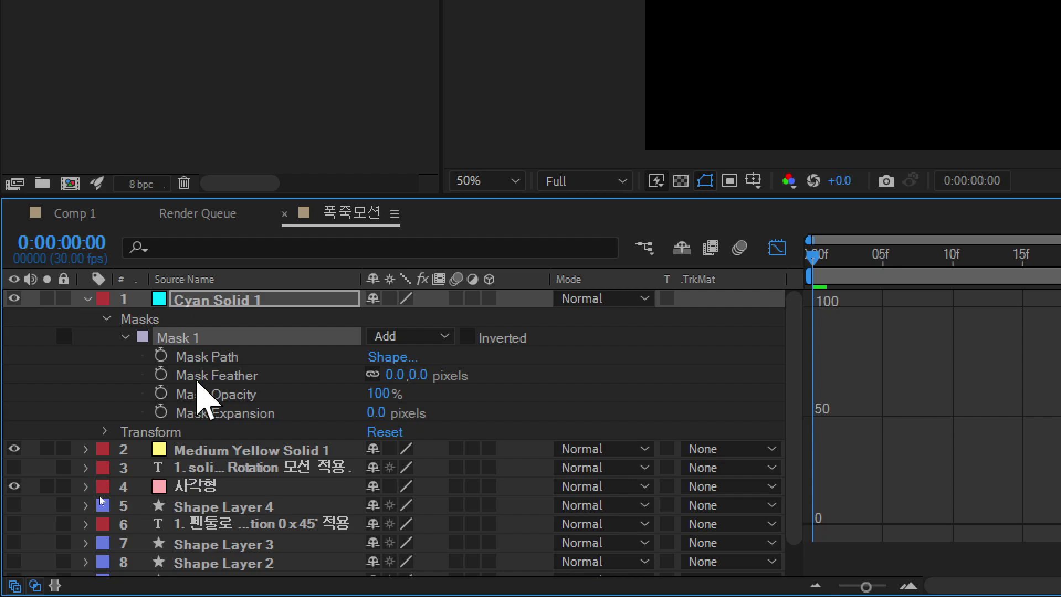
key(ctrl+d)
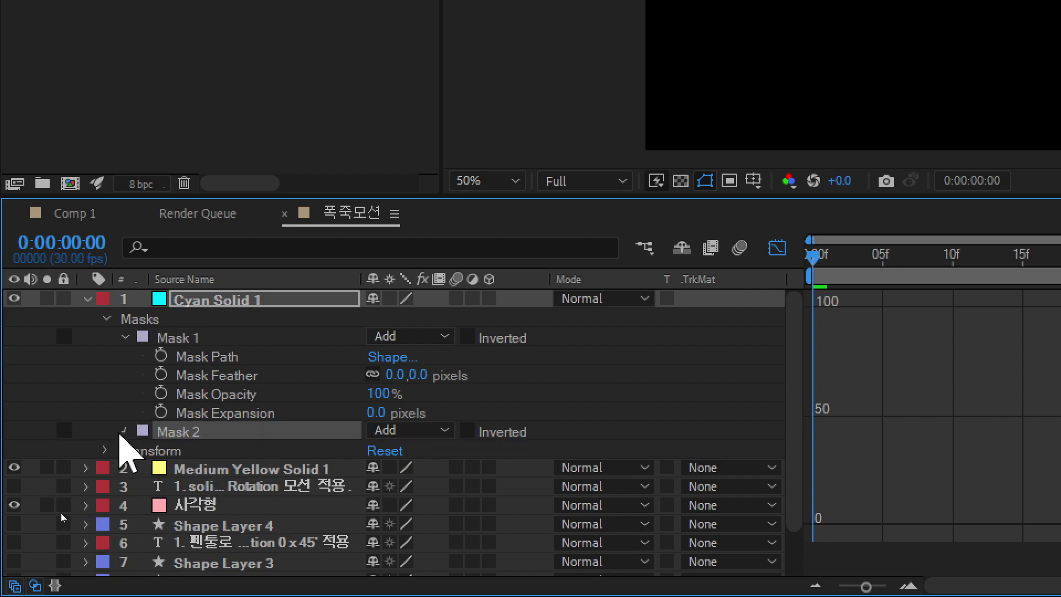
click(123, 431)
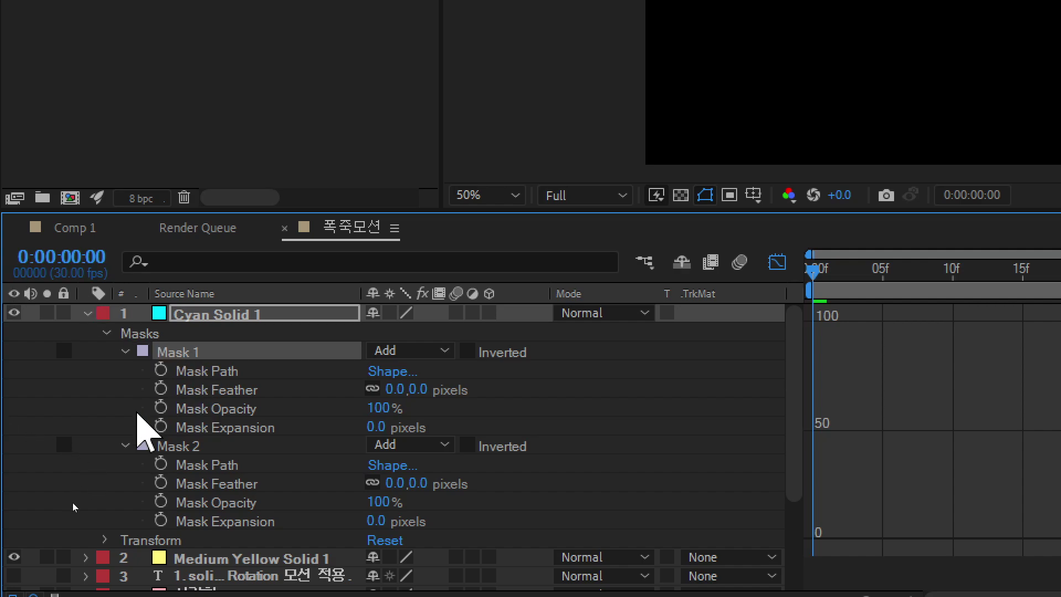
click(202, 448)
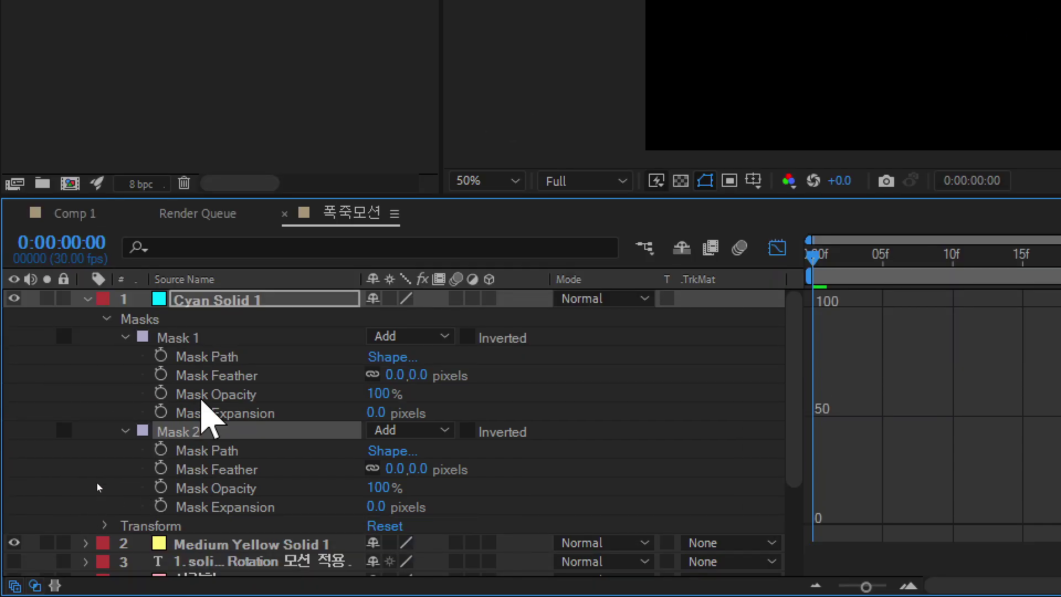
Rename Mask 1 as 아웃라인 and Mask 2 as 인라인
click(188, 339)
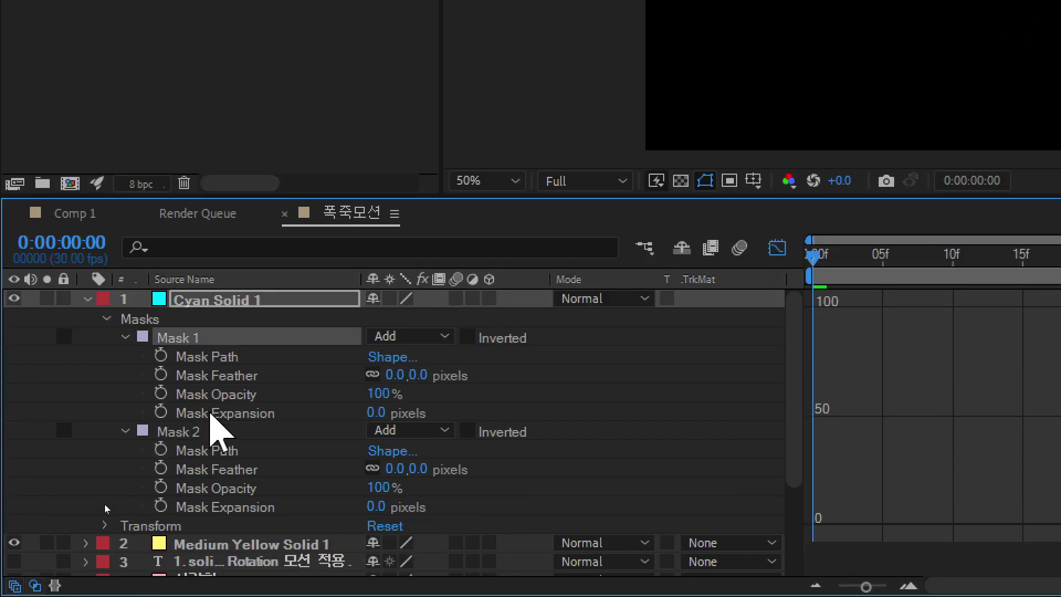
key(Return)
text(d아웃라인)
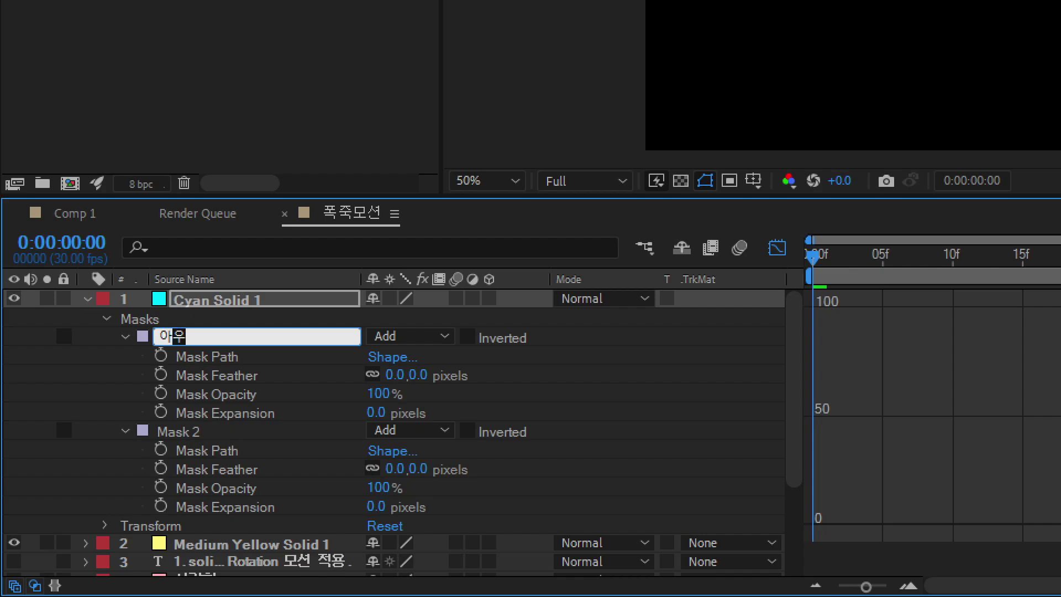
key(Return)
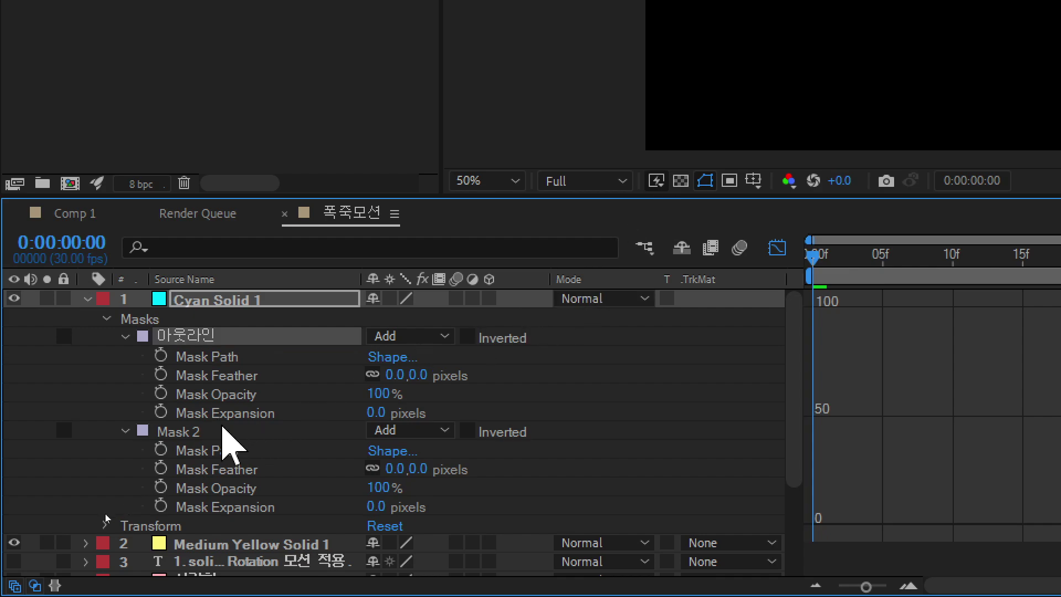
click(191, 432)
key(Return)
text(인라인)
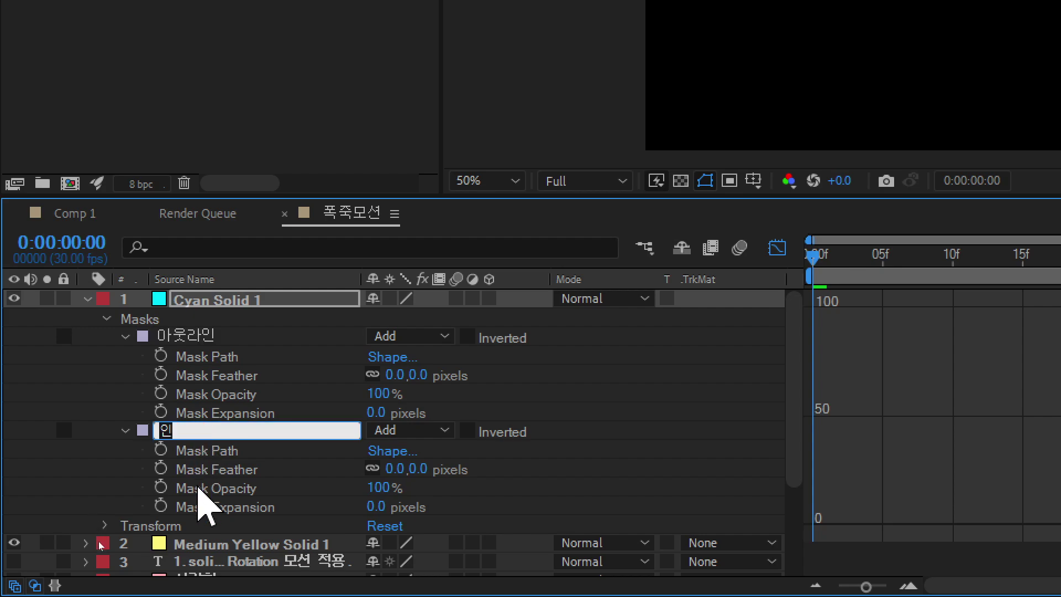
key(Return)
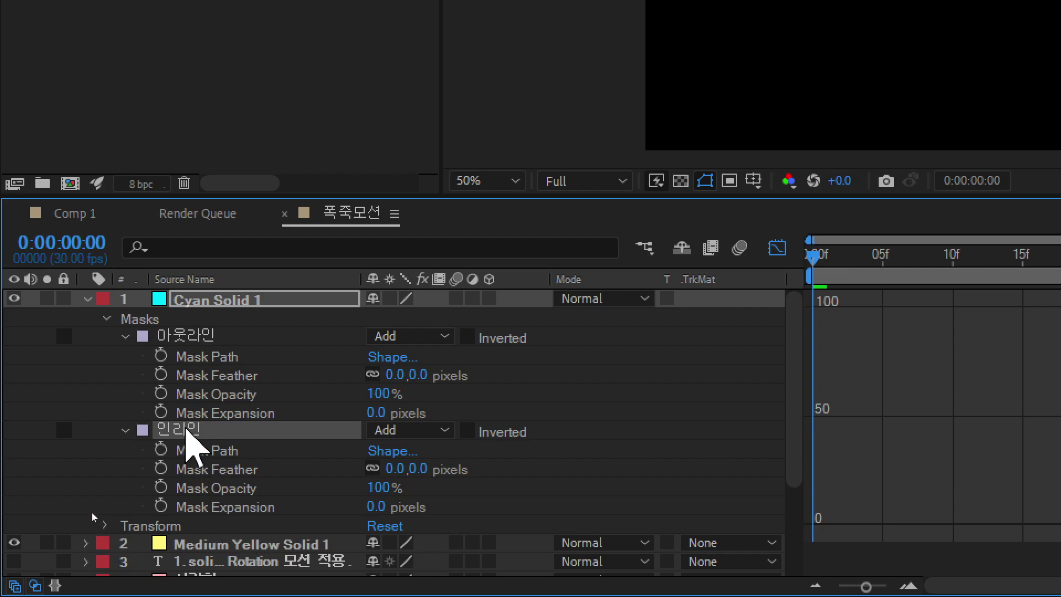
With the Graph Editor closed, set the 인라인 mask's expansion to -53 pixels and its mode to Subtract
click(210, 507)
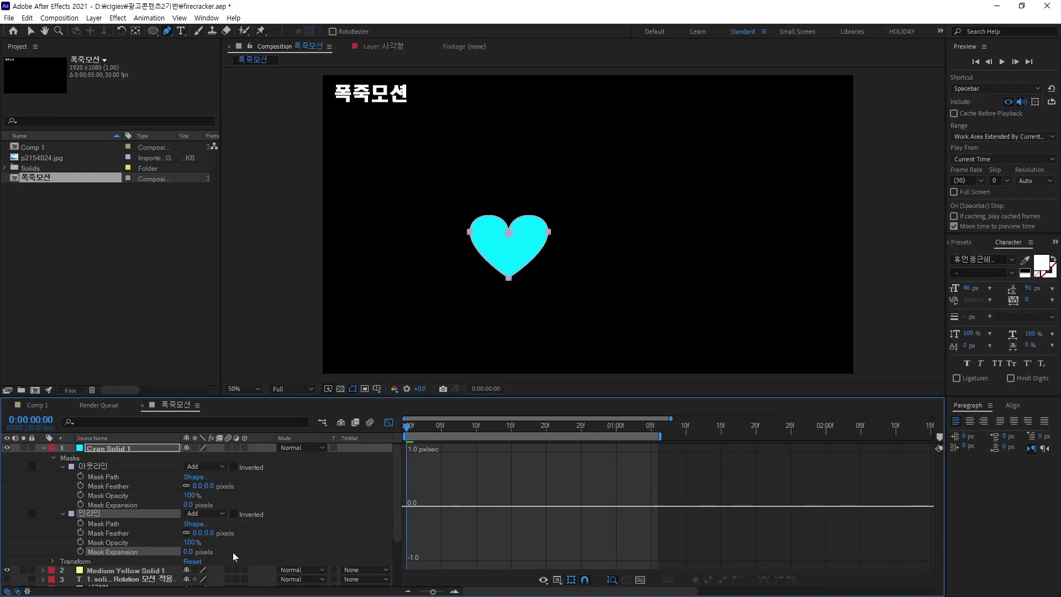
click(389, 423)
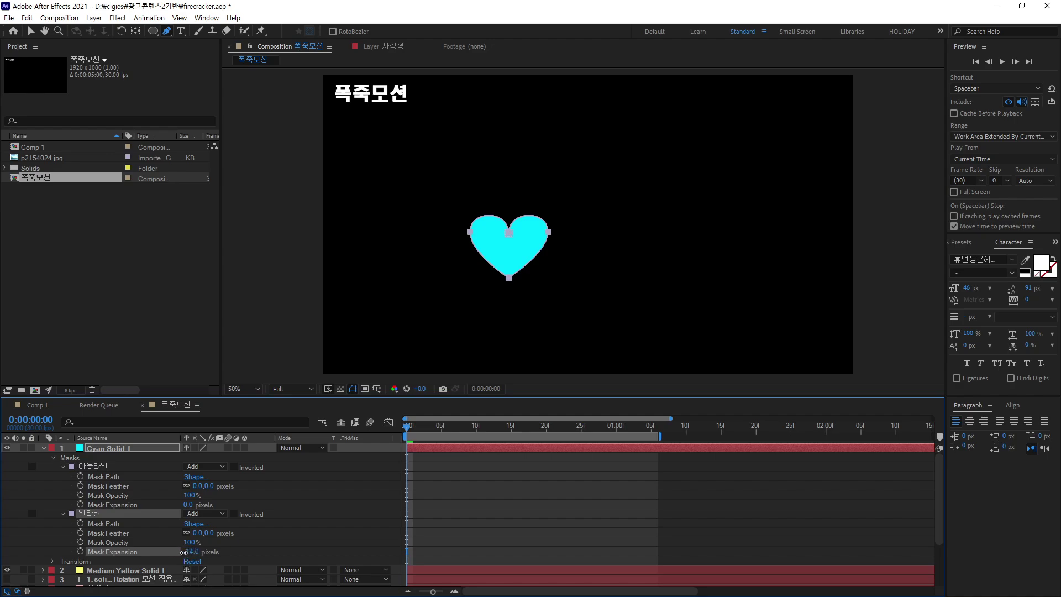
drag(184, 552, 161, 554)
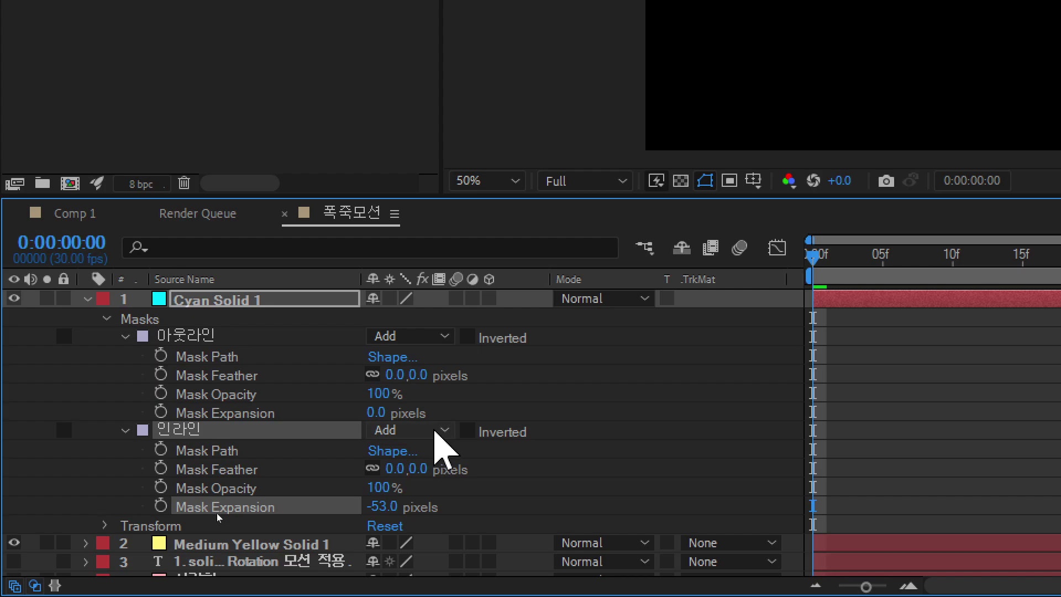
click(432, 433)
click(460, 310)
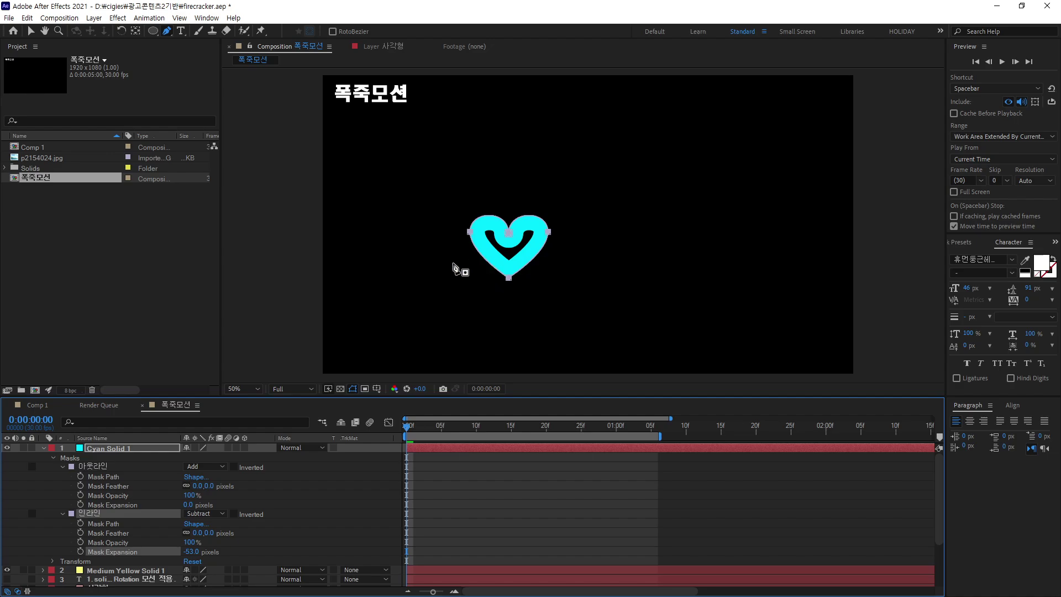
Set the 인라인 mask's expansion to -42 pixels and examine the heart's inner contour at 100% magnification
drag(189, 552, 201, 552)
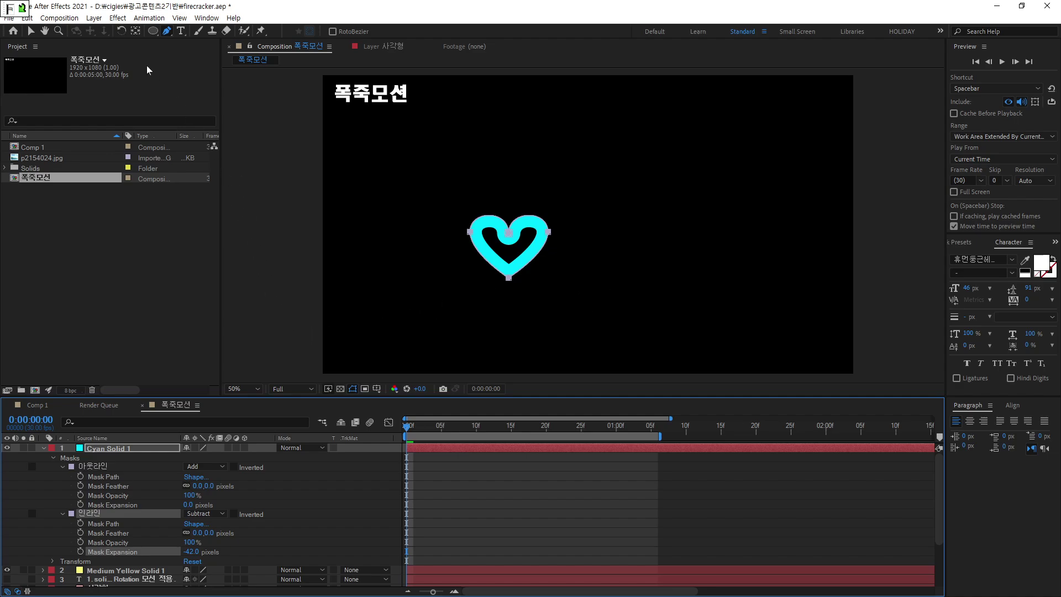
click(167, 30)
key(period)
drag(399, 327, 441, 294)
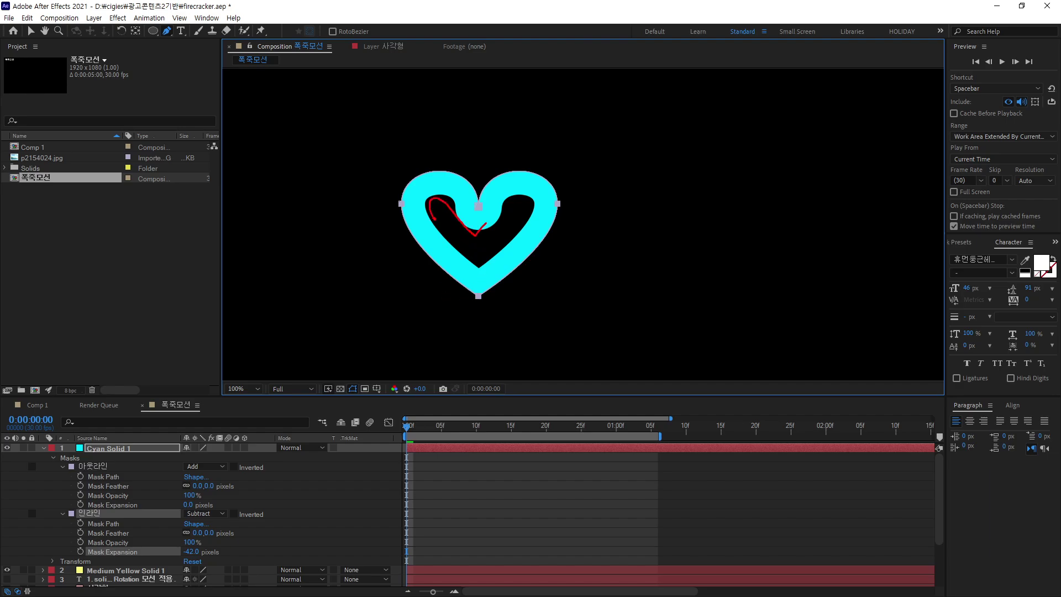
key(e)
key(Escape)
Reset the 인라인 mask's expansion to 0 pixels and activate the Selection tool
click(200, 552)
key(Return)
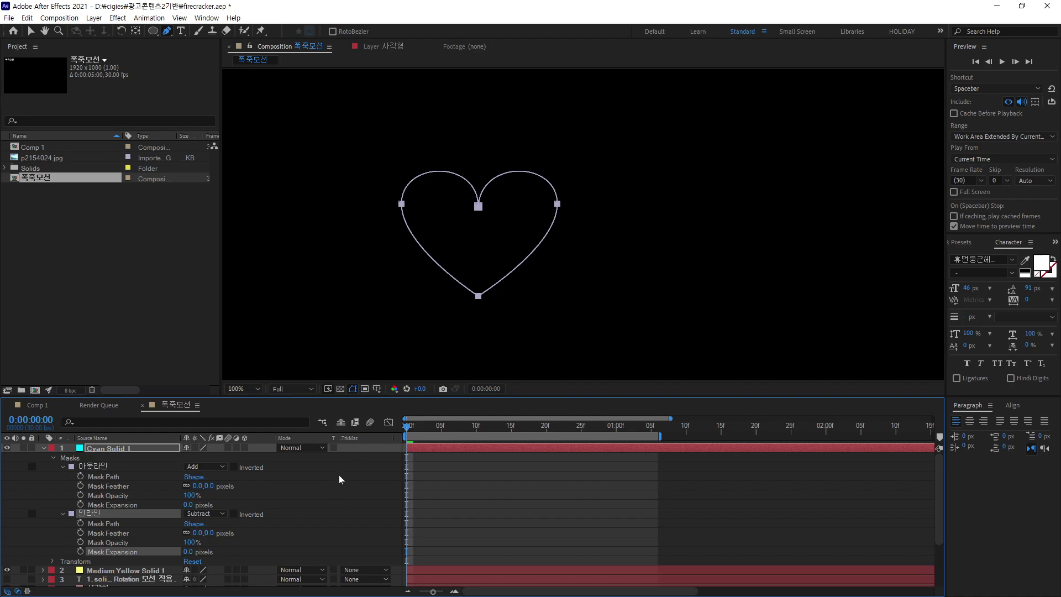
click(31, 32)
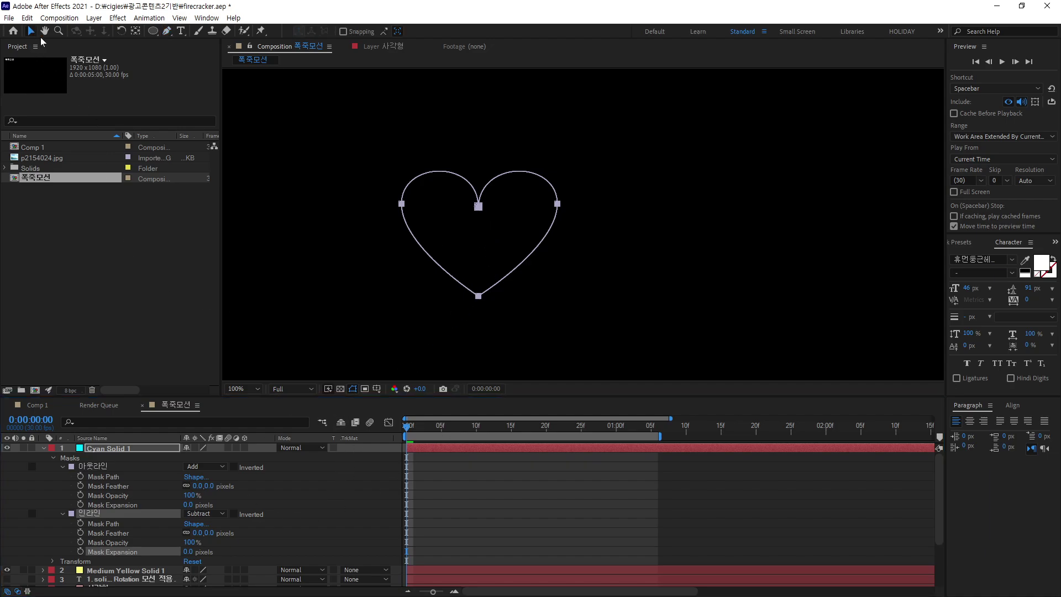
Scale the 인라인 mask into a smaller heart inside the outline, centred horizontally and keeping its lower tip on the outer heart's tip
double_click(479, 209)
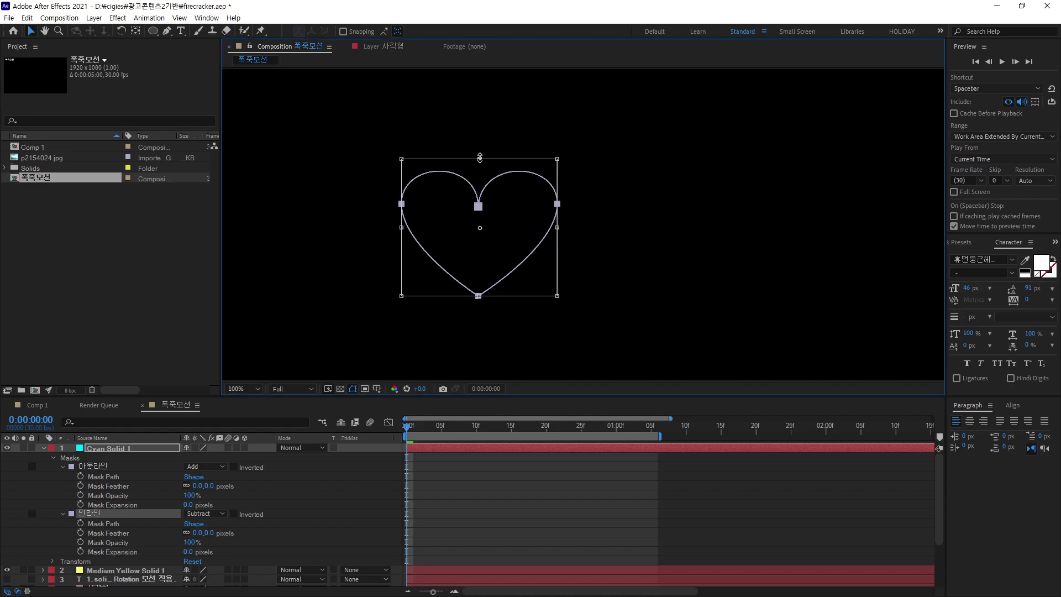
drag(479, 159, 479, 199)
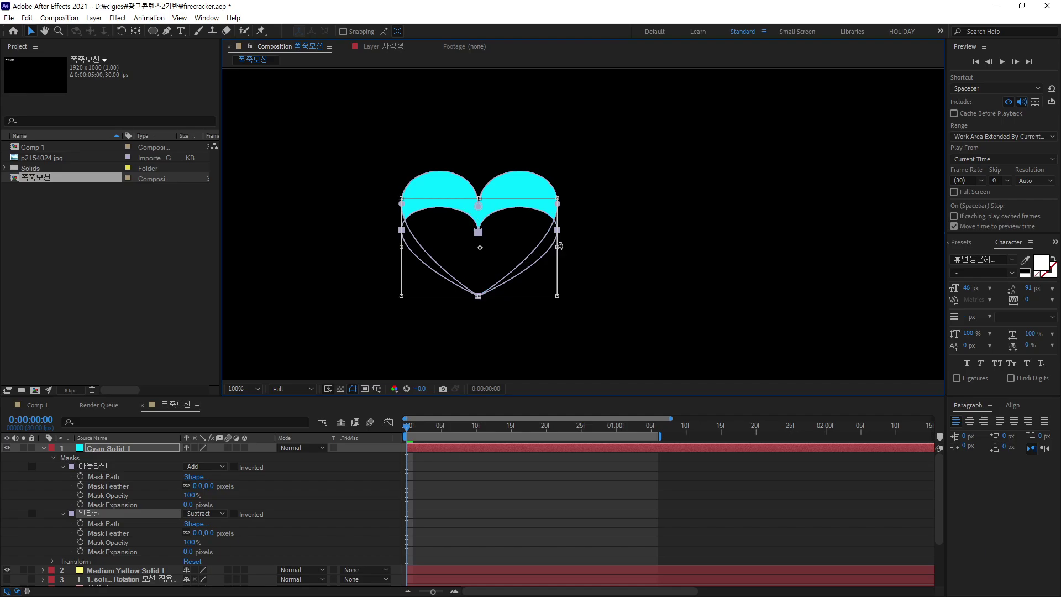
drag(557, 247, 524, 253)
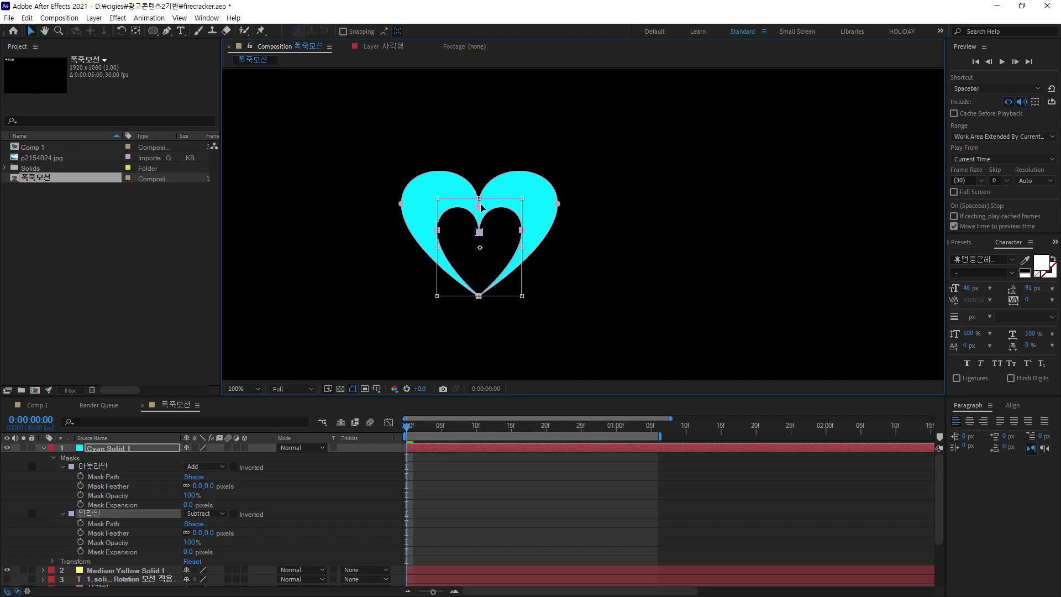
drag(479, 197, 480, 192)
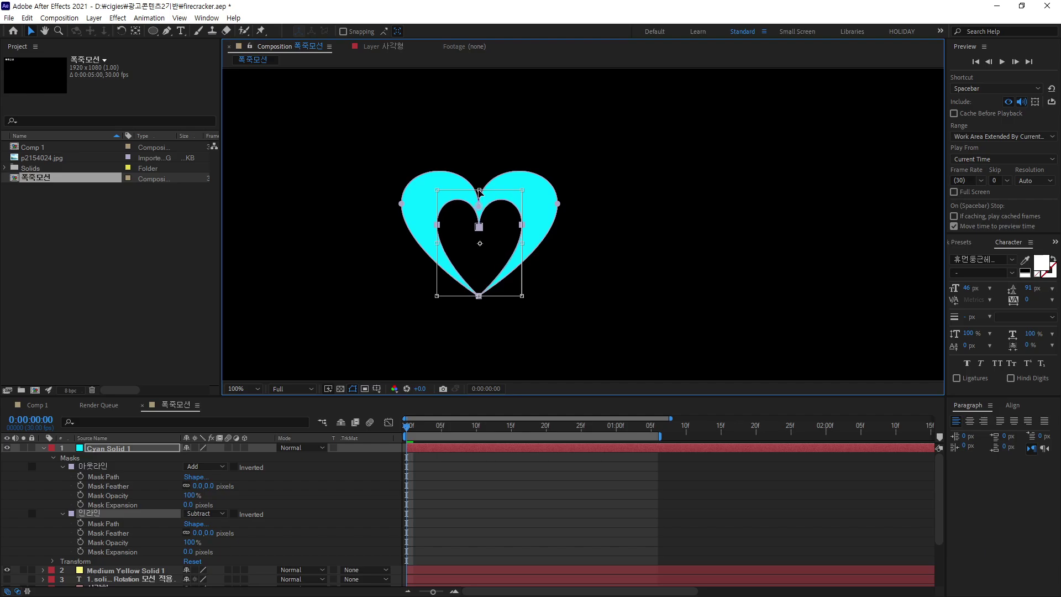
drag(522, 243, 529, 246)
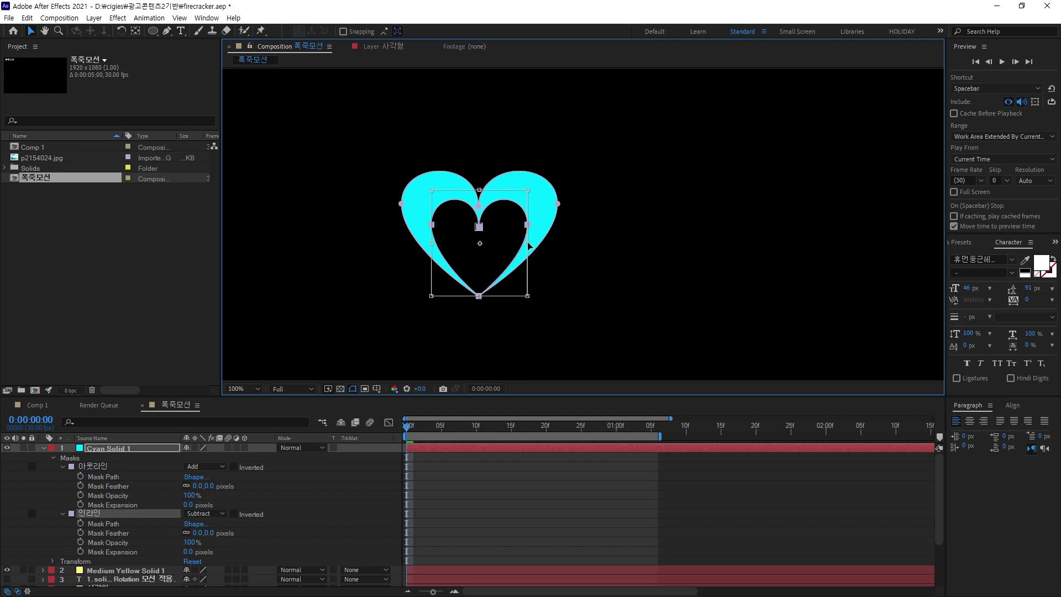
drag(478, 195, 479, 199)
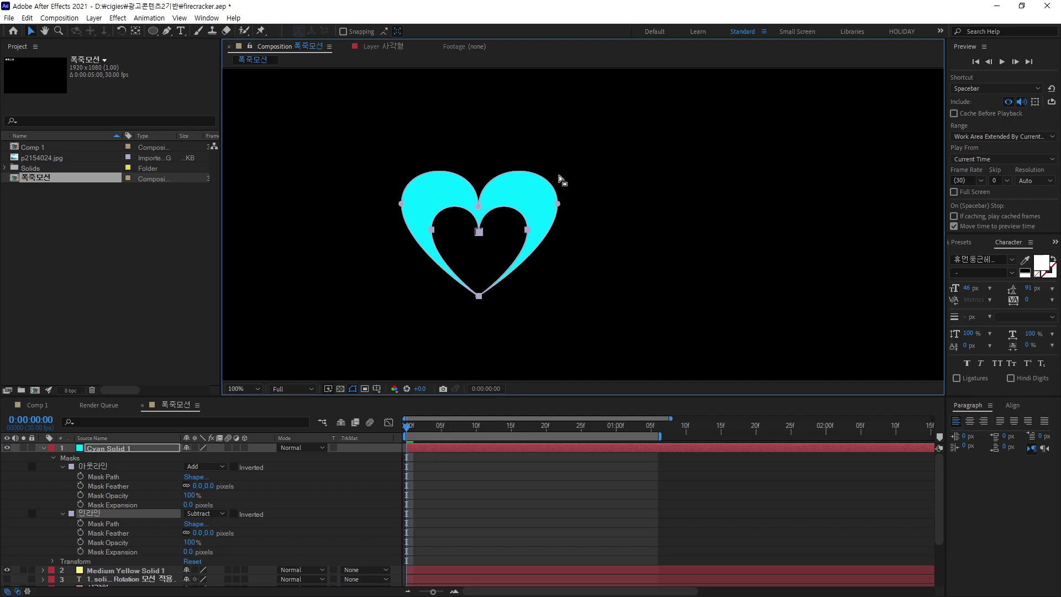
click(98, 461)
click(97, 513)
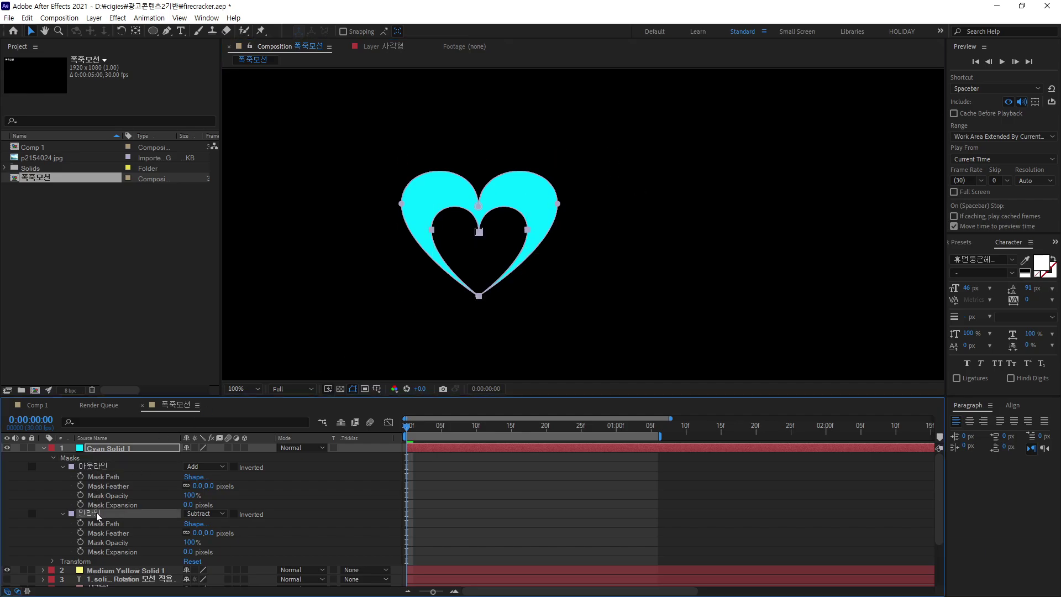
click(101, 470)
click(96, 511)
click(98, 466)
click(98, 513)
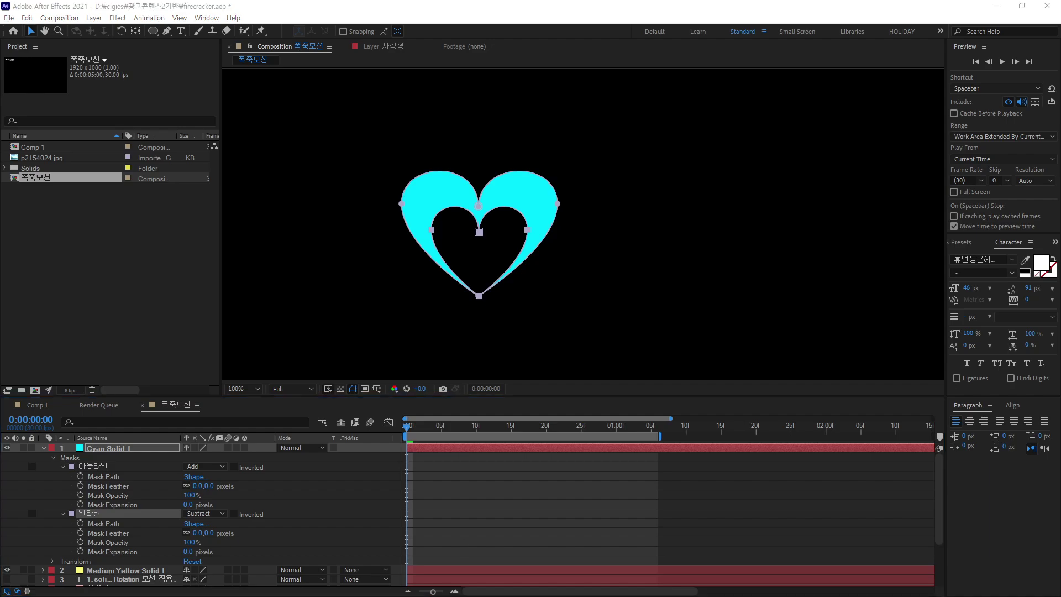
At frame 0, start keyframing the 아웃라인 mask's Mask Expansion and set it to -71 pixels
mouse_move(406, 427)
mouse_down()
mouse_move(465, 430)
mouse_move(396, 441)
mouse_up()
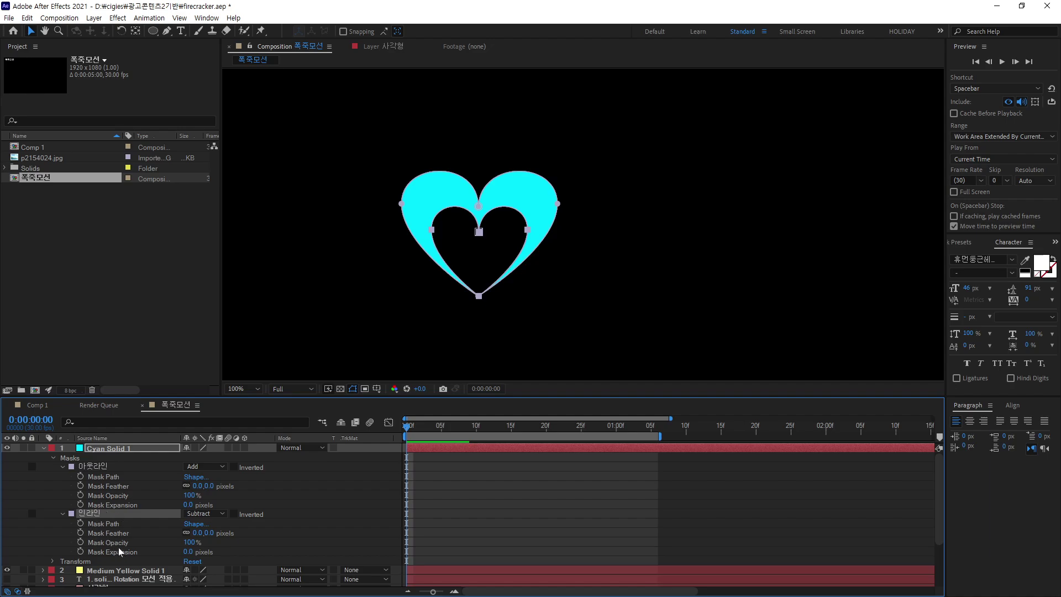
click(127, 505)
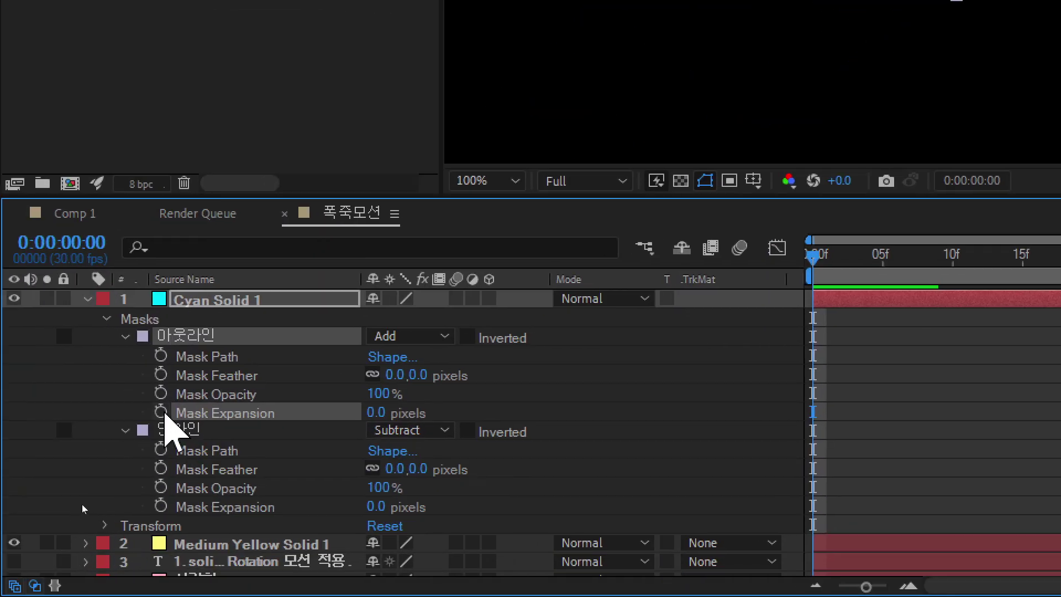
click(161, 412)
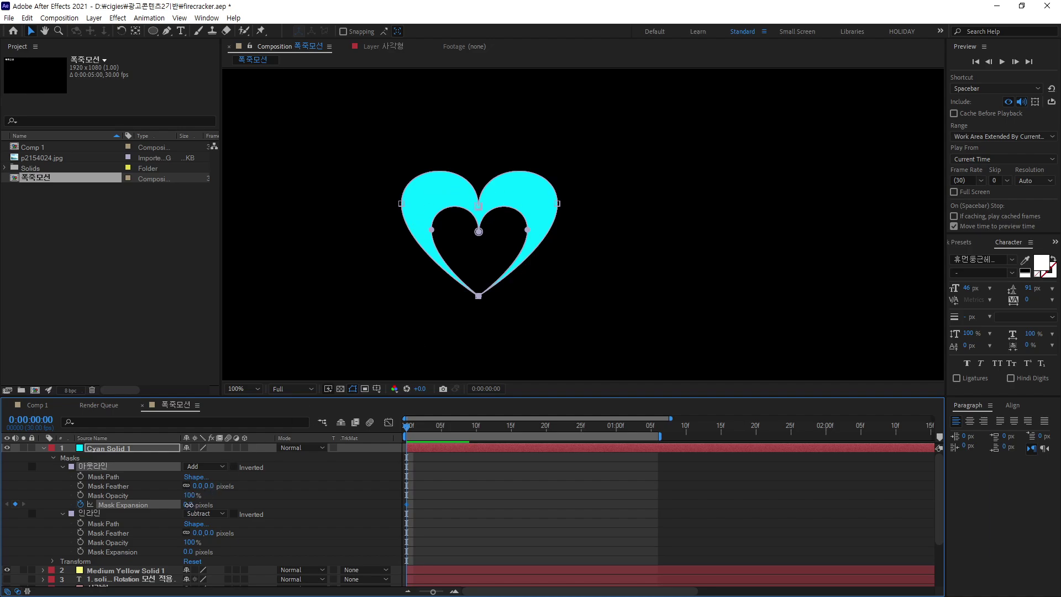
drag(188, 505, 161, 512)
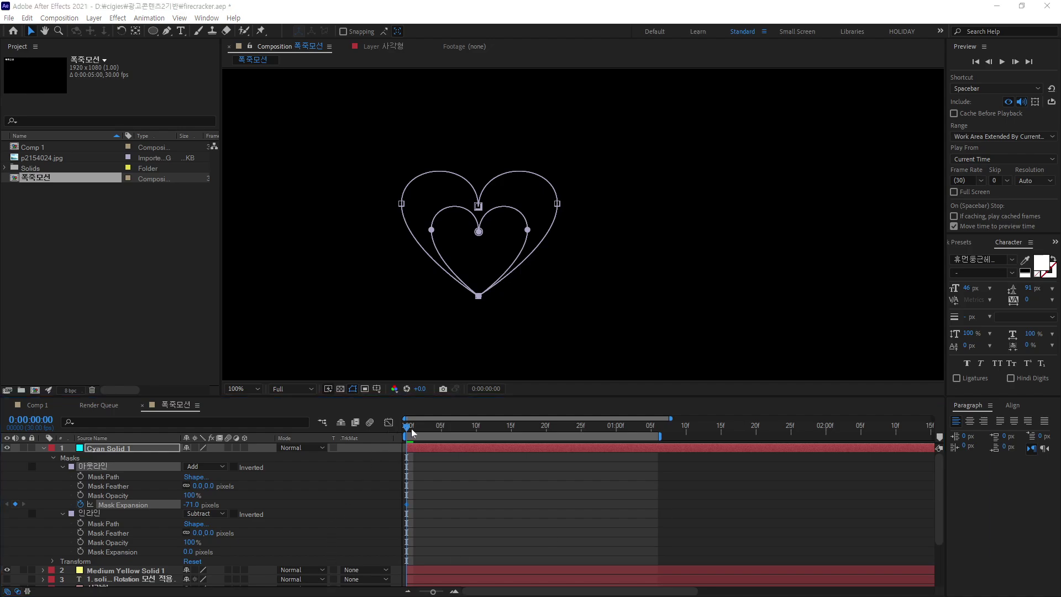
At 15 frames, set the 아웃라인 mask's expansion to 0 pixels and scrub the timeline to check the growth
drag(407, 429, 511, 432)
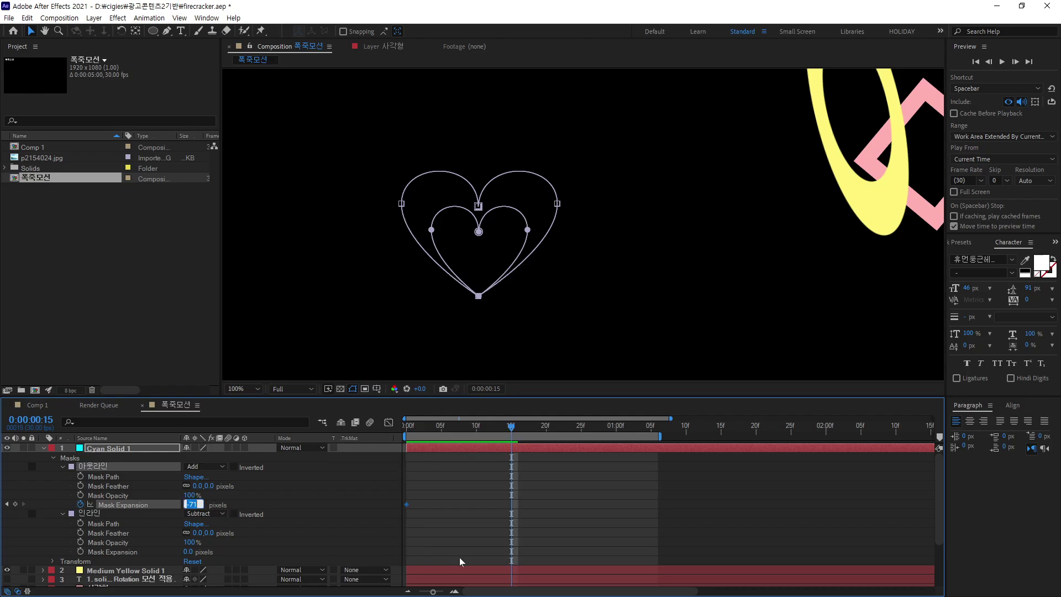
text(0)
key(Return)
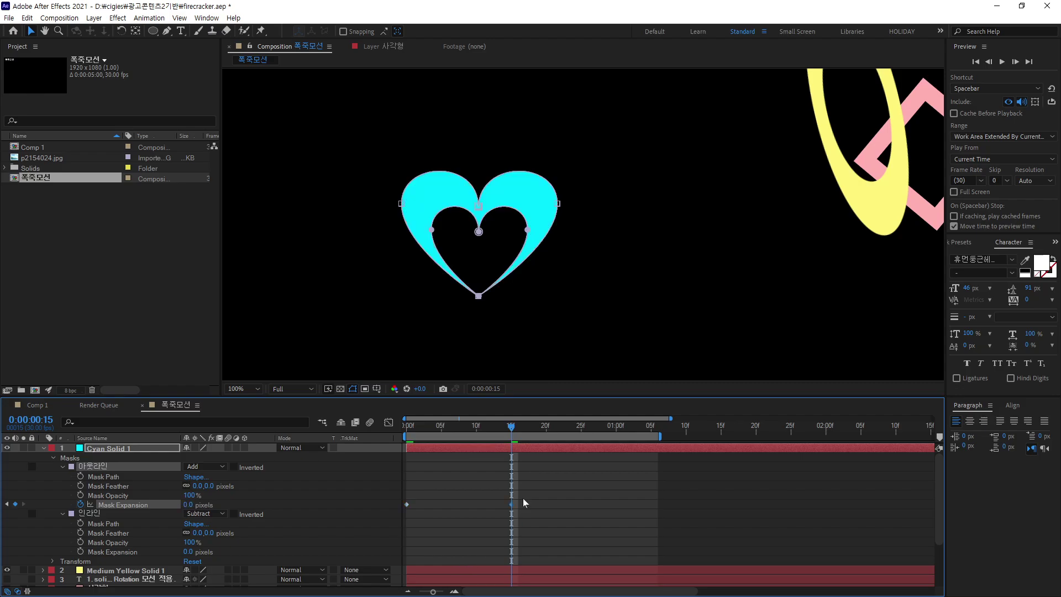
drag(508, 428, 513, 470)
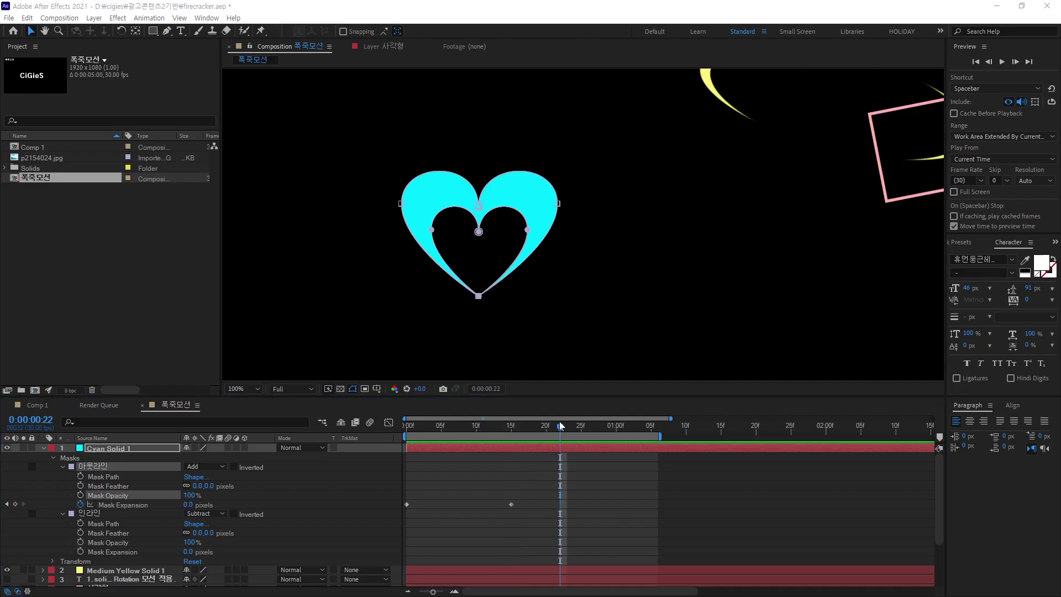
At 15 frames, add the first Mask Expansion keyframe to the 인라인 mask at 0 pixels
drag(563, 425, 503, 449)
click(90, 514)
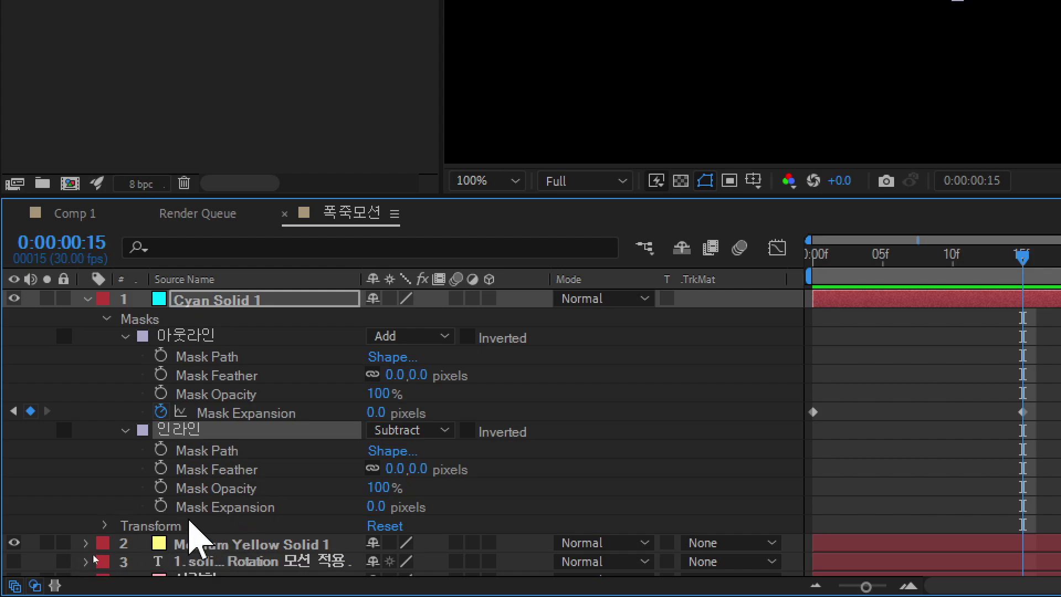
click(160, 507)
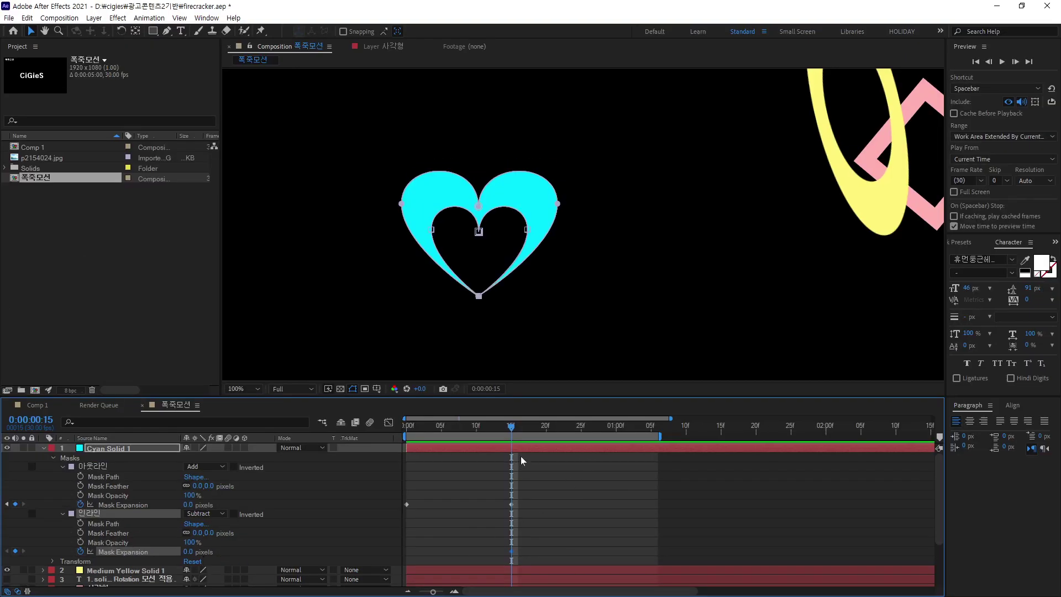
At 1 second, expand the 인라인 mask to 82 pixels so it covers the heart, and deselect the layer
drag(534, 438, 606, 442)
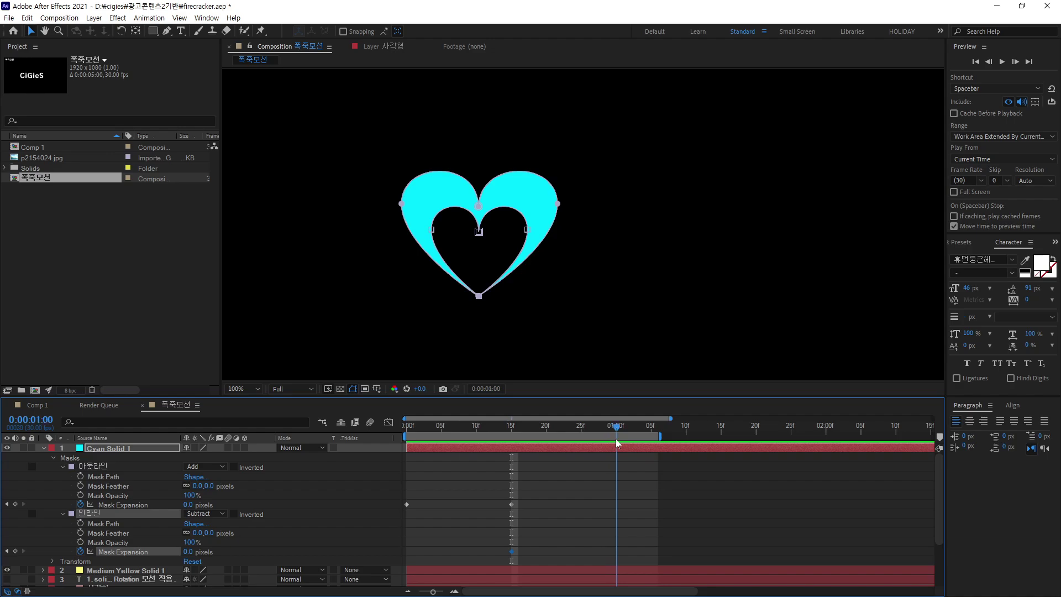
drag(189, 552, 230, 559)
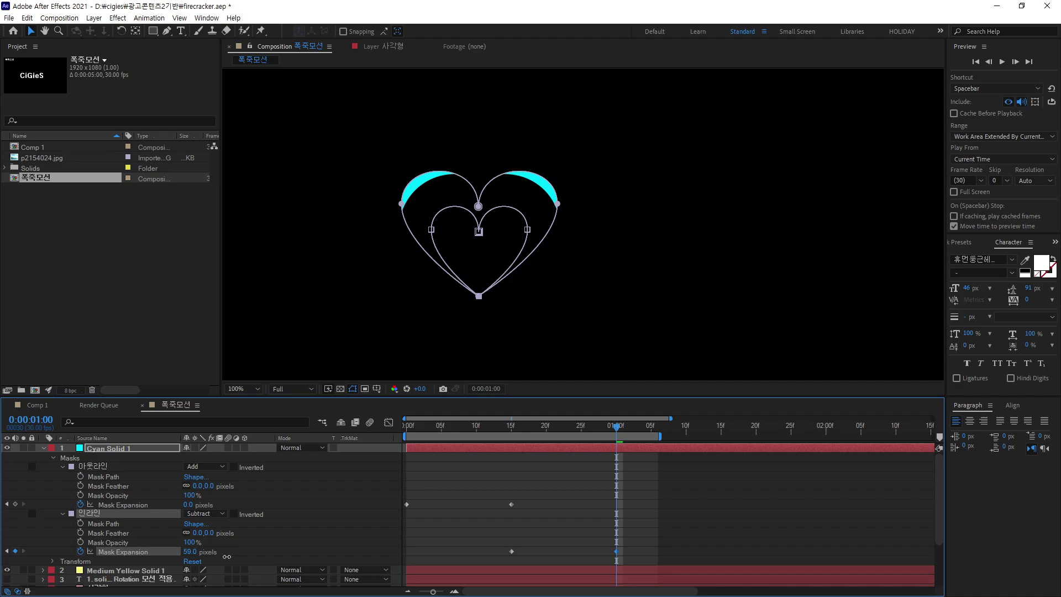
click(767, 498)
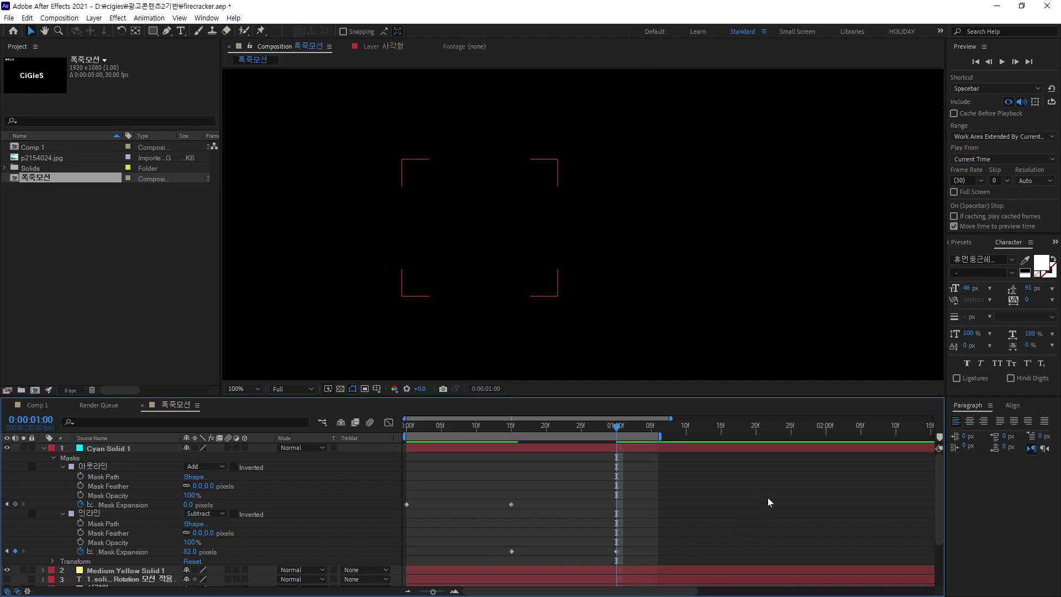
Preview the burst motion while temporarily showing the numbered instruction text layer, and hide that layer again
key(space)
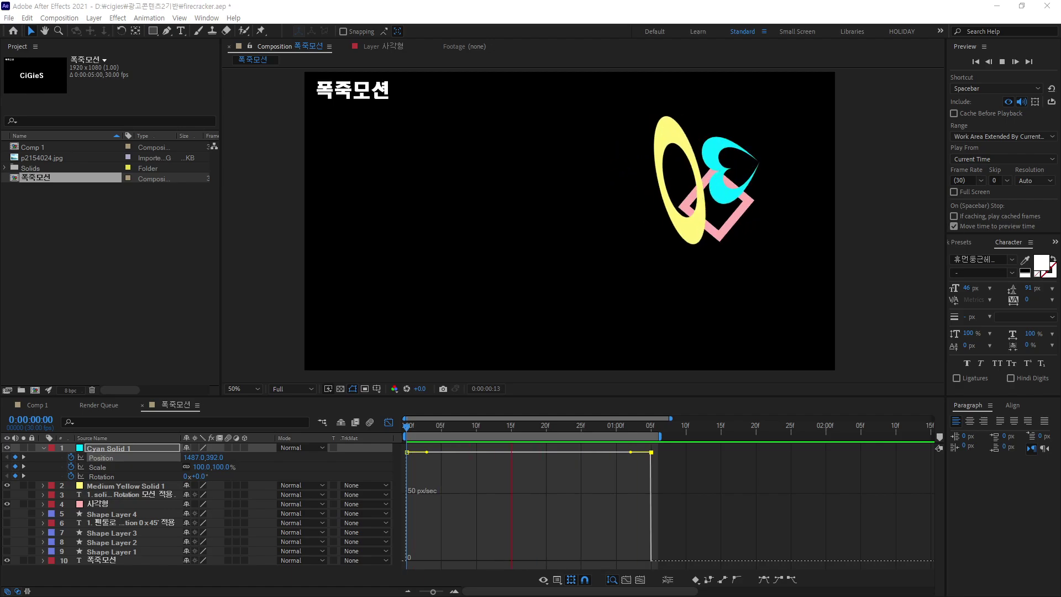
click(7, 495)
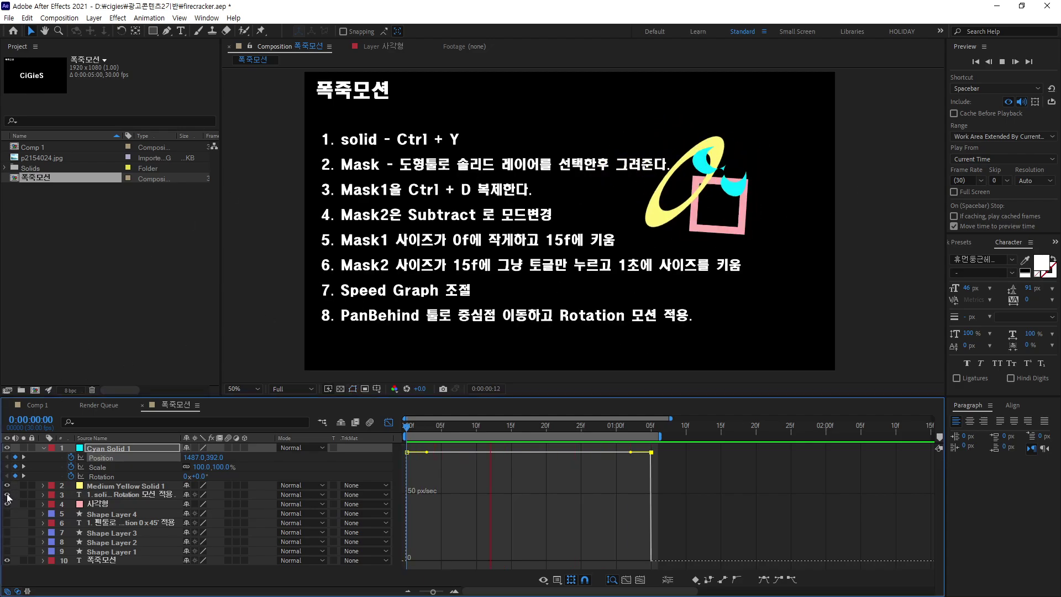
click(7, 494)
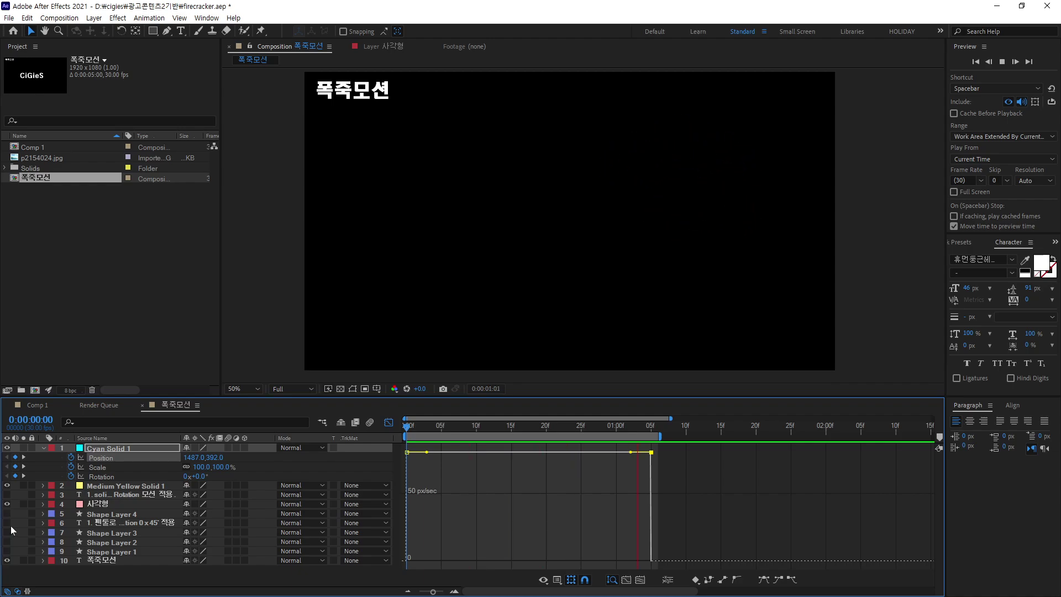